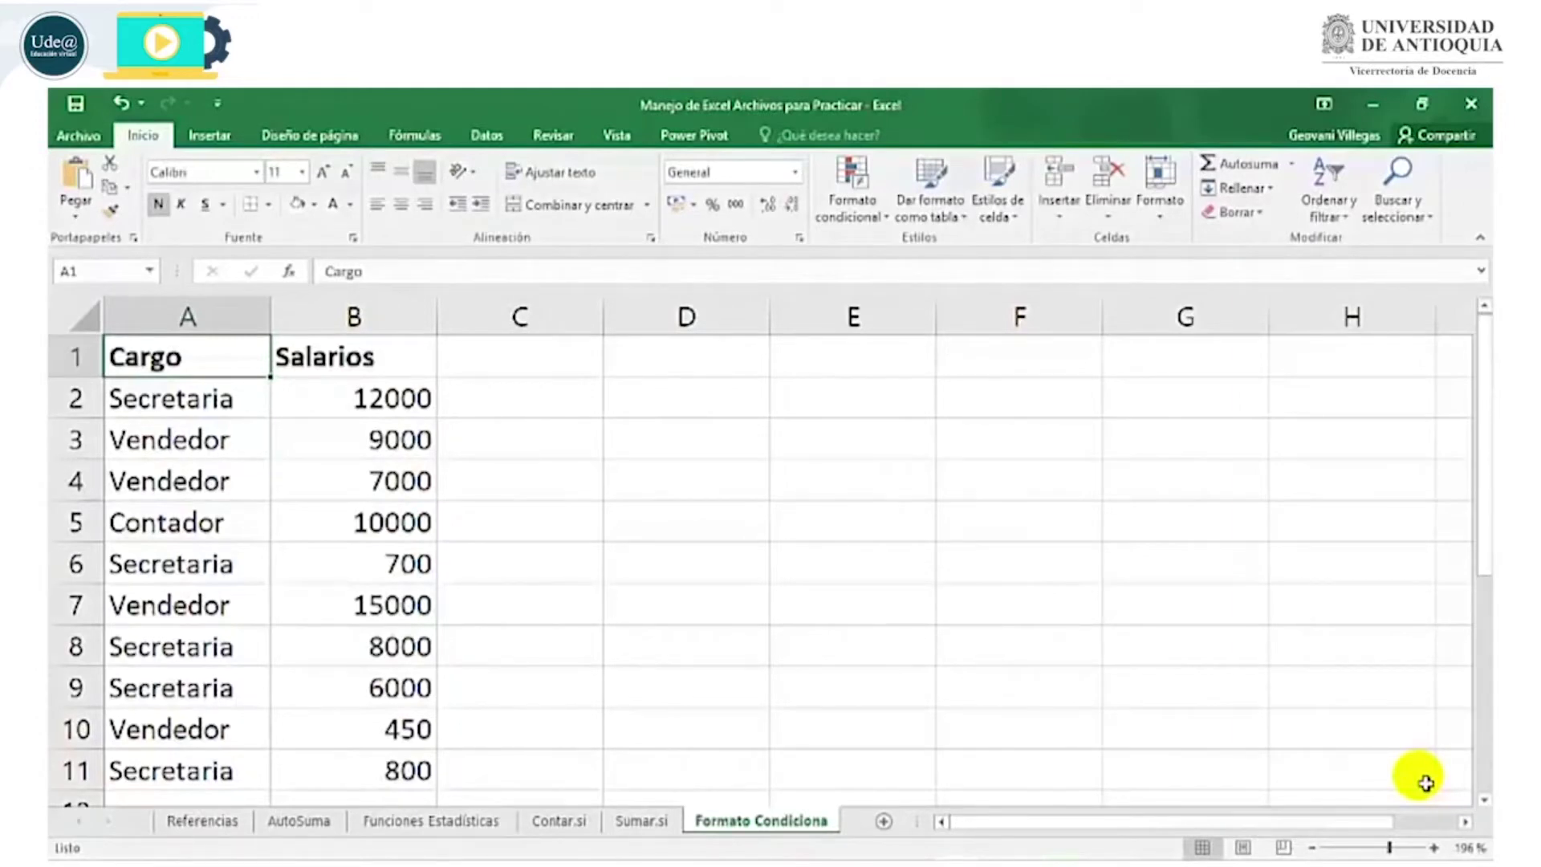
- Locate the Filtro command on the Datos tab and in Inicio's Ordenar y filtrar menu
left_click(182, 363)
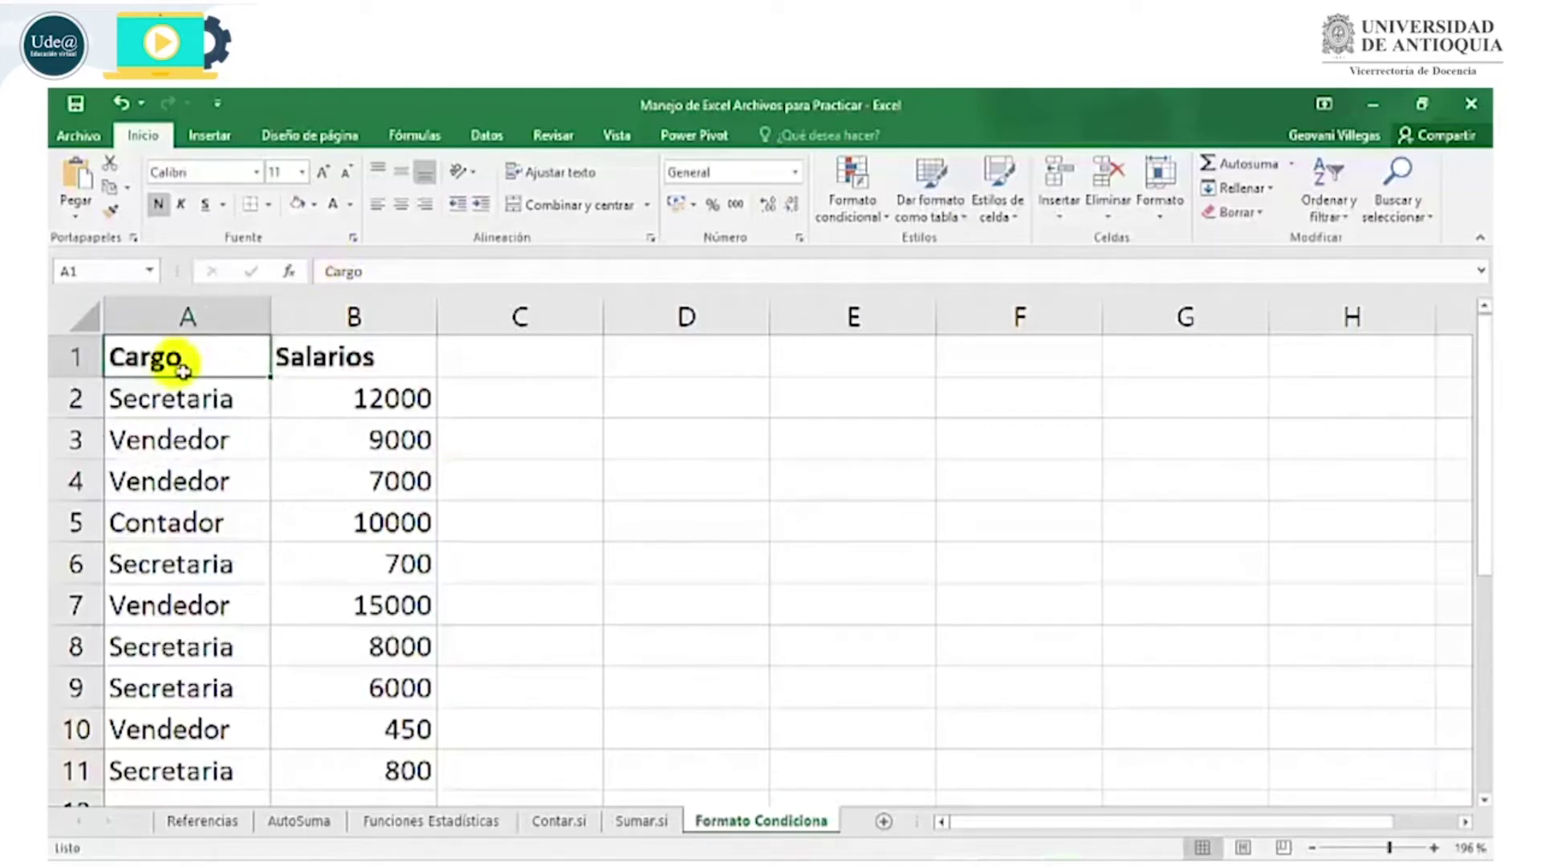
left_click(479, 132)
left_click(629, 215)
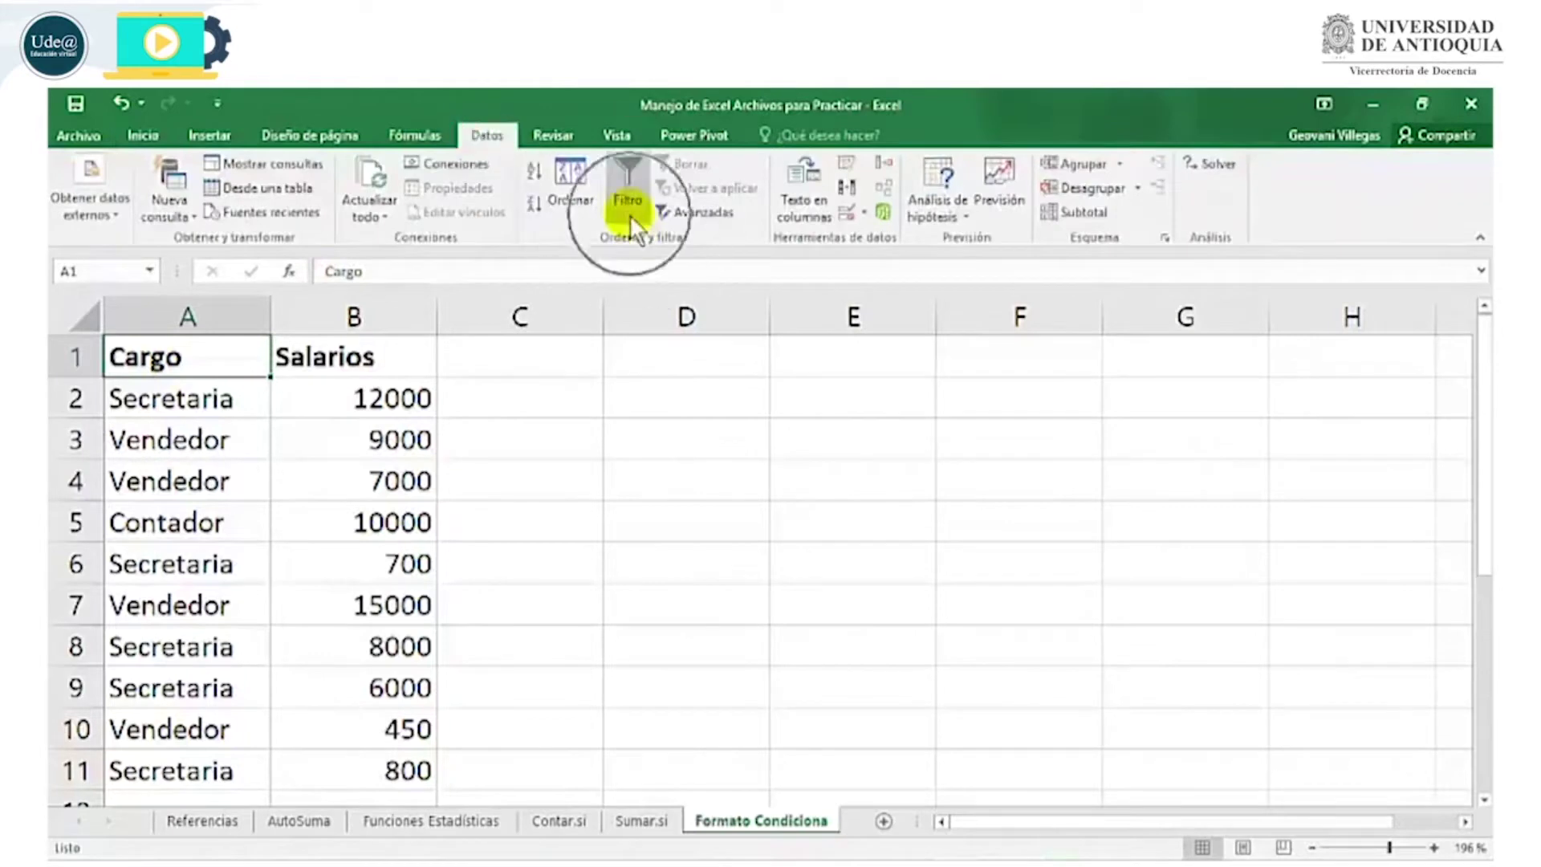
left_click(144, 135)
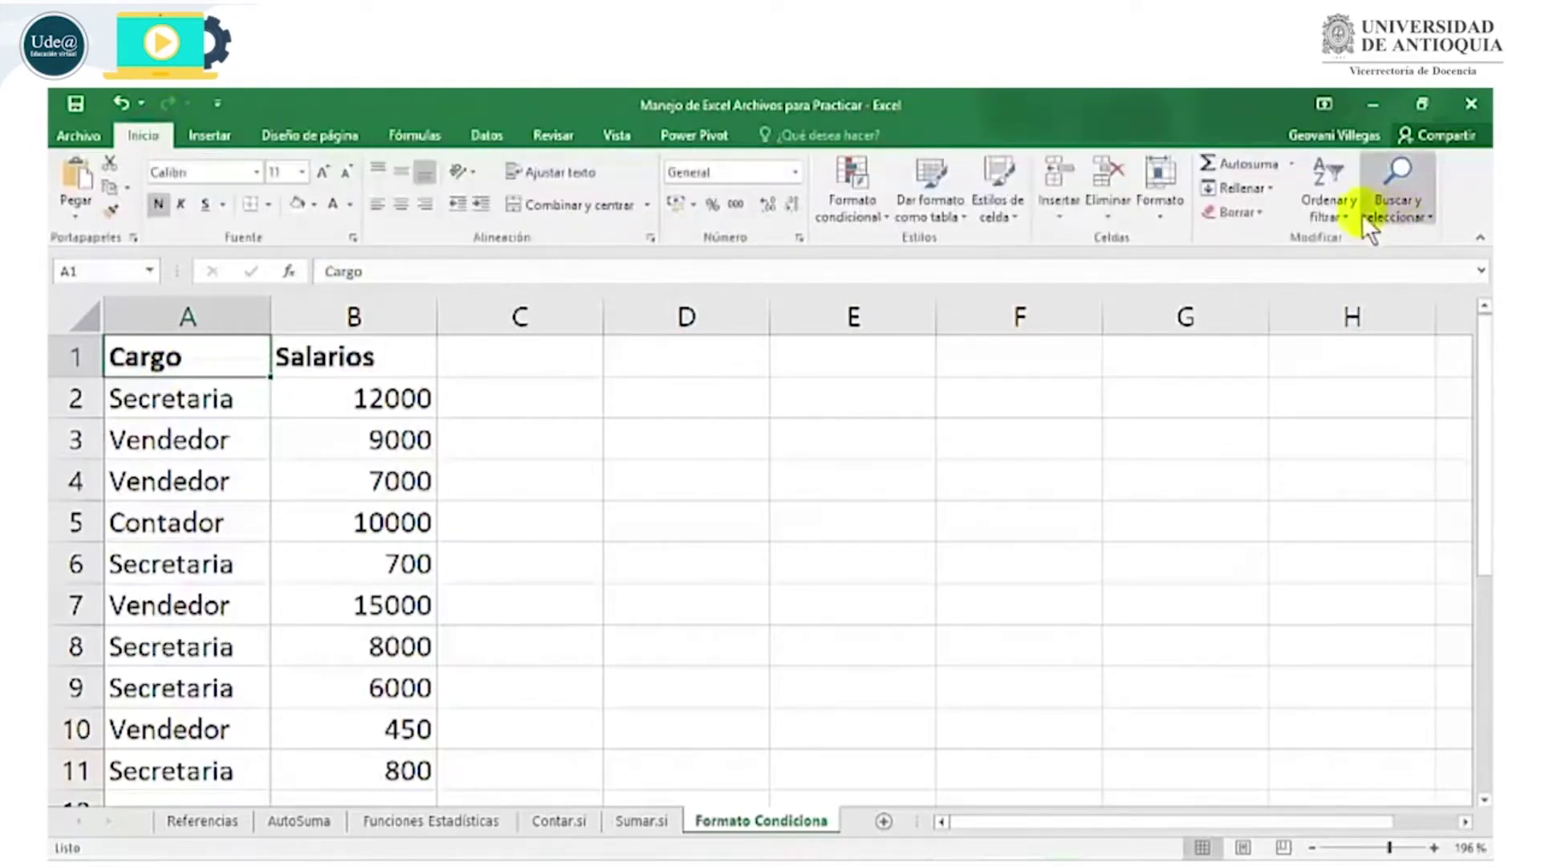
left_click(1342, 220)
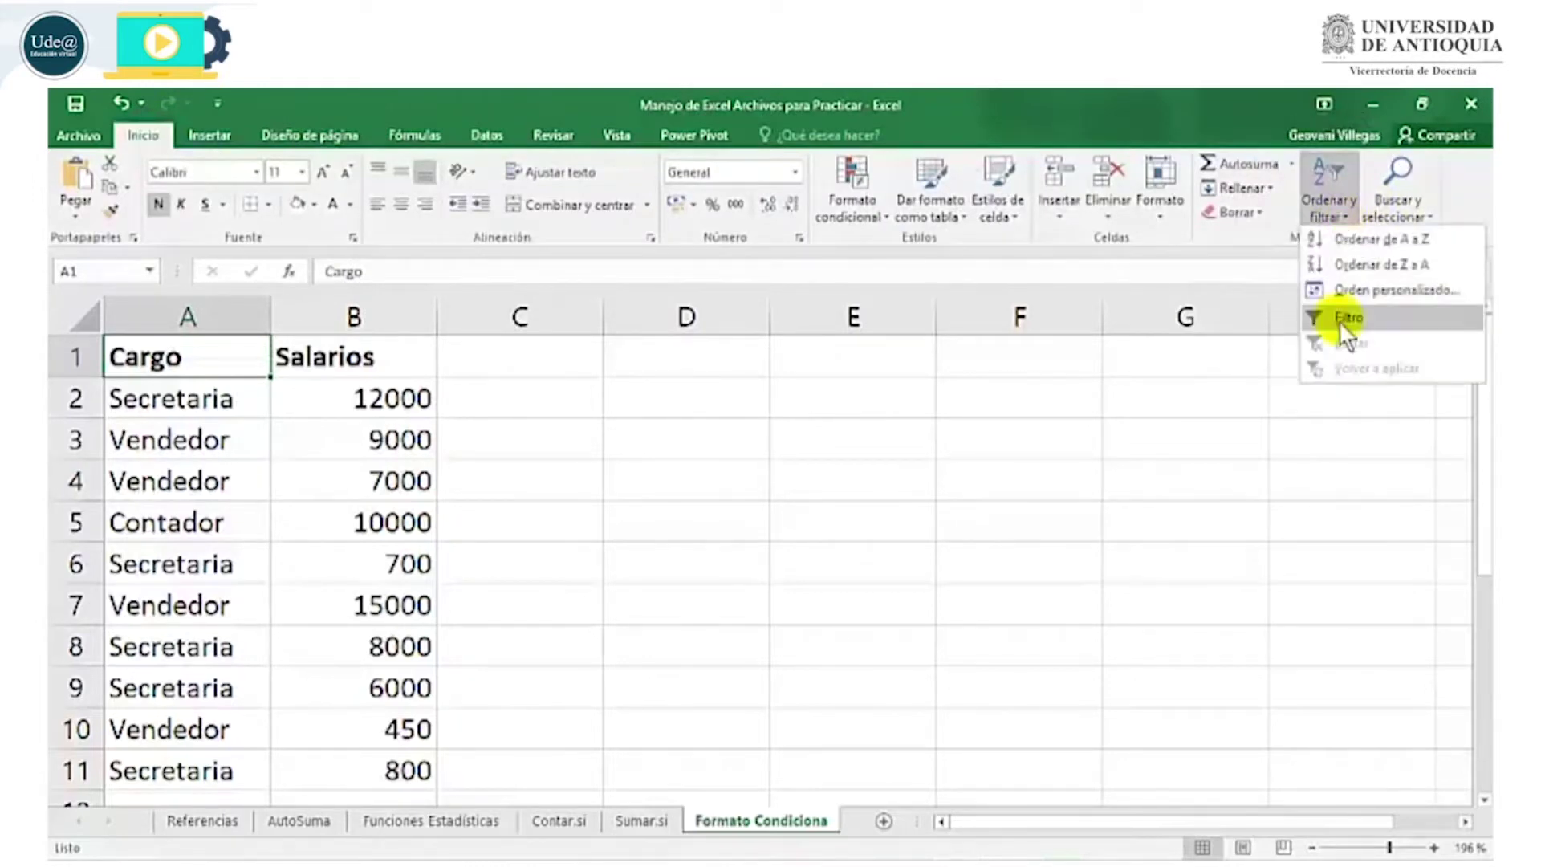
- Enable AutoFilter on the Cargo and Salarios headers with Ctrl+Shift+L, viewing at 322%
left_click(210, 366)
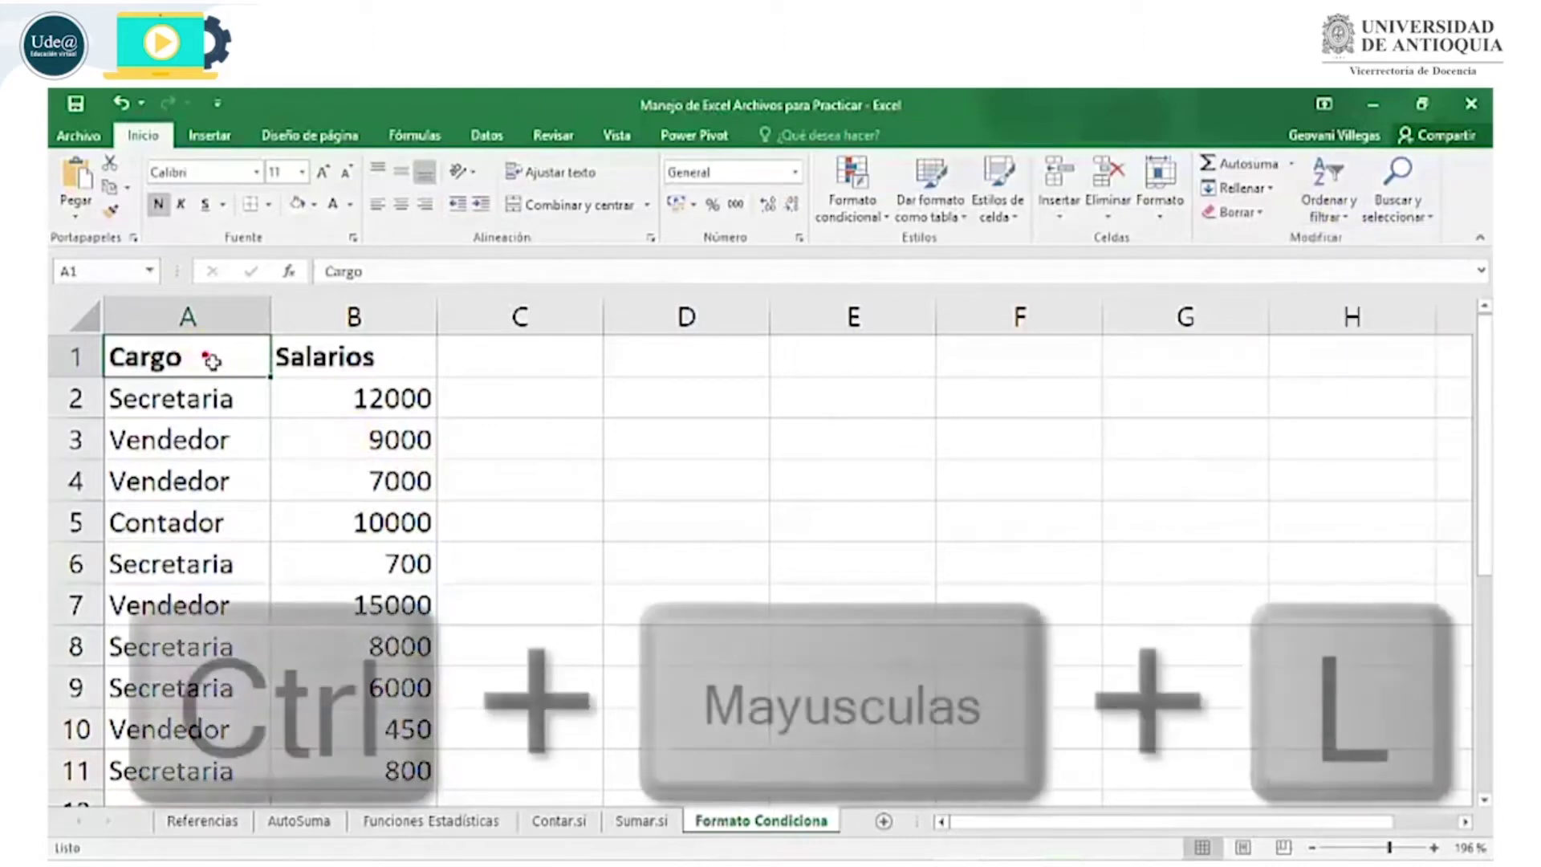
key("ctrl+shift+l")
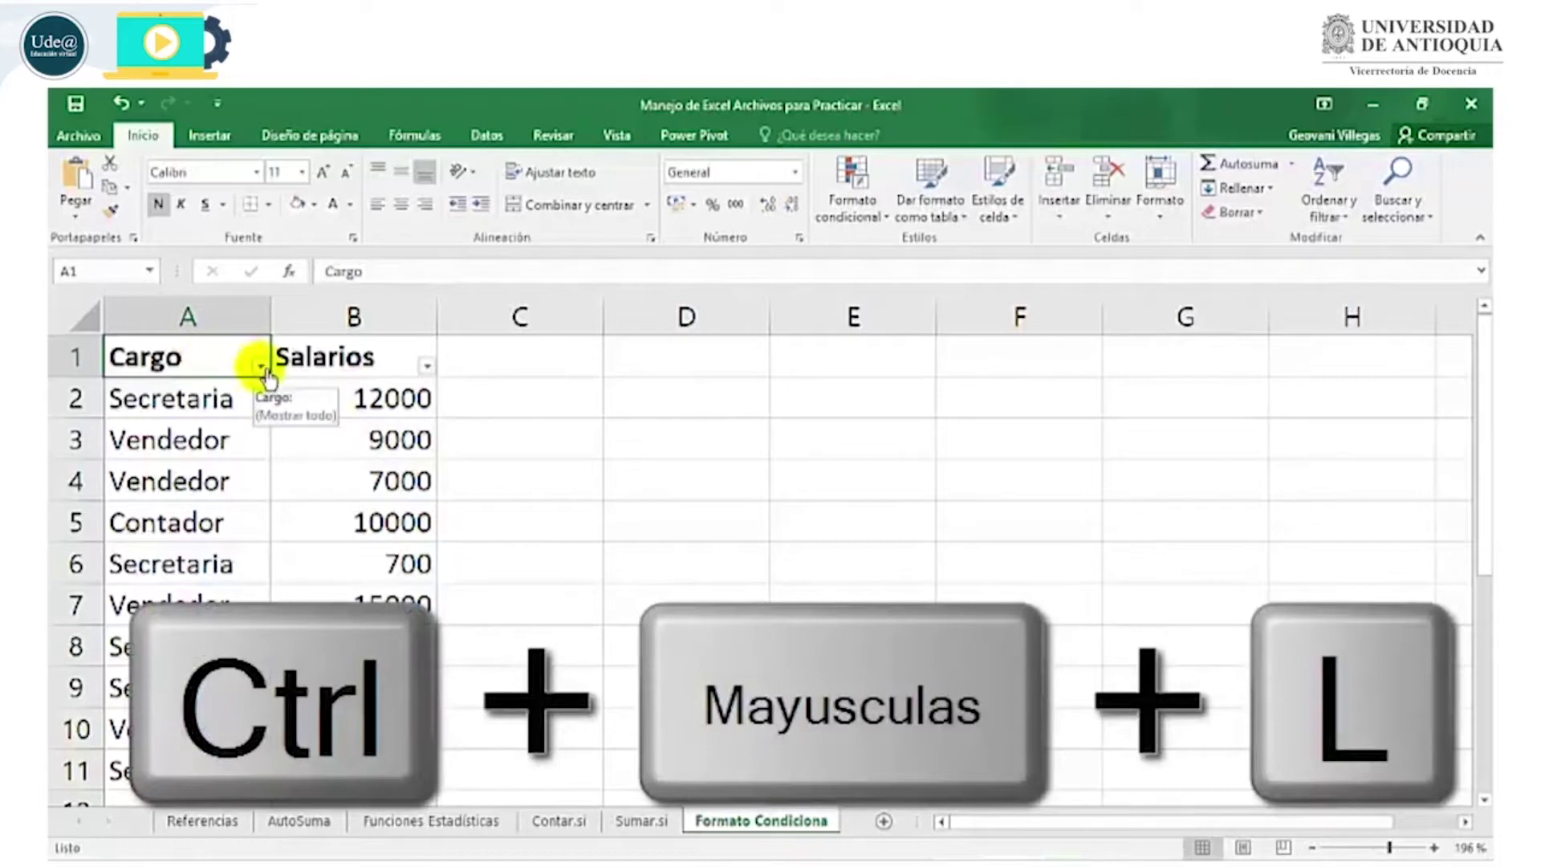
left_click(1411, 847)
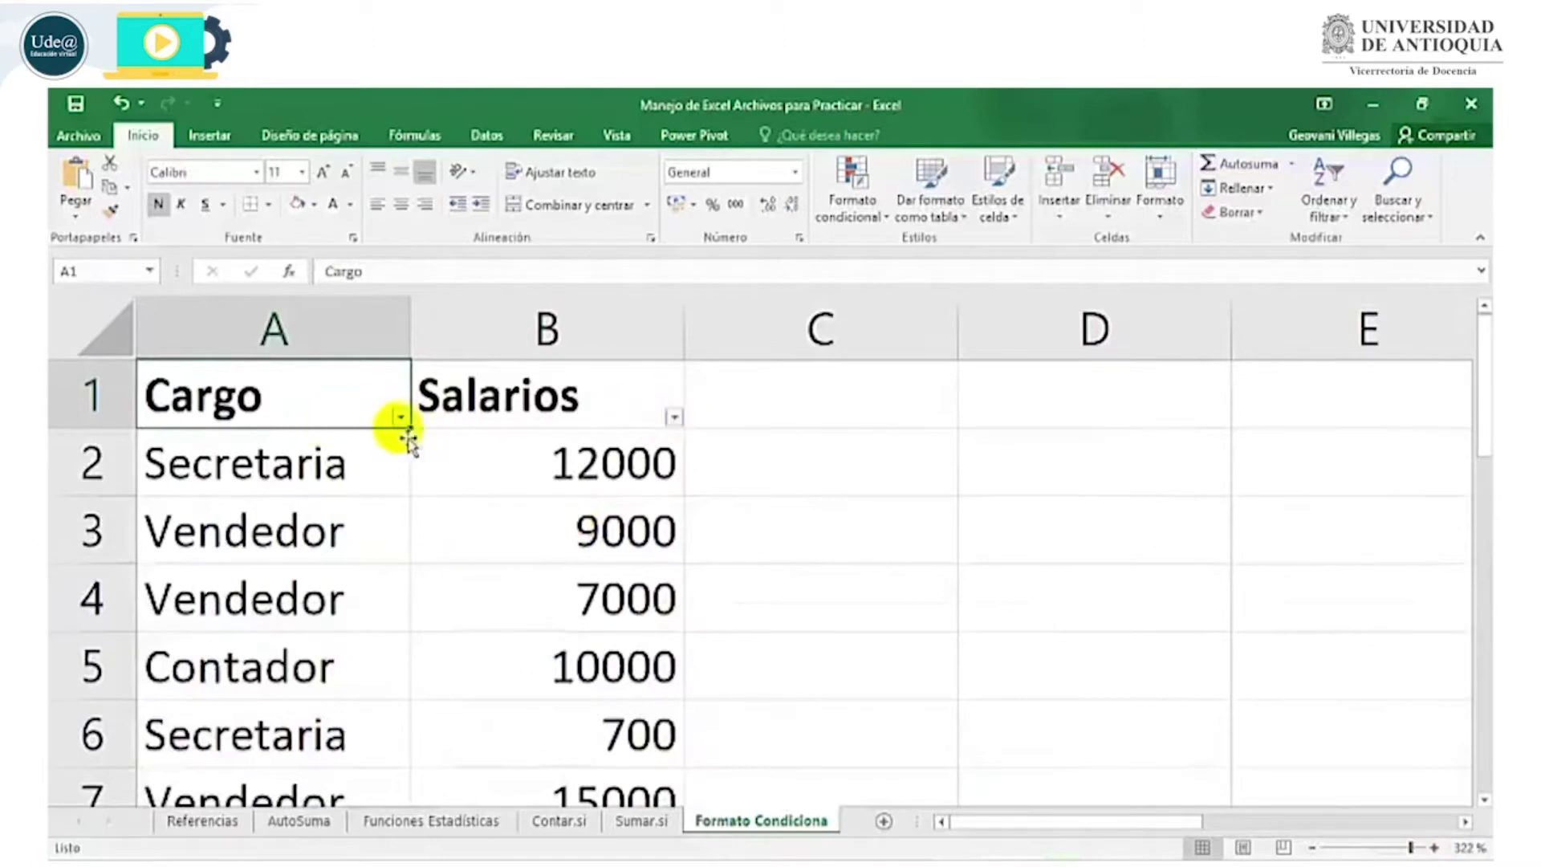
left_click(400, 418)
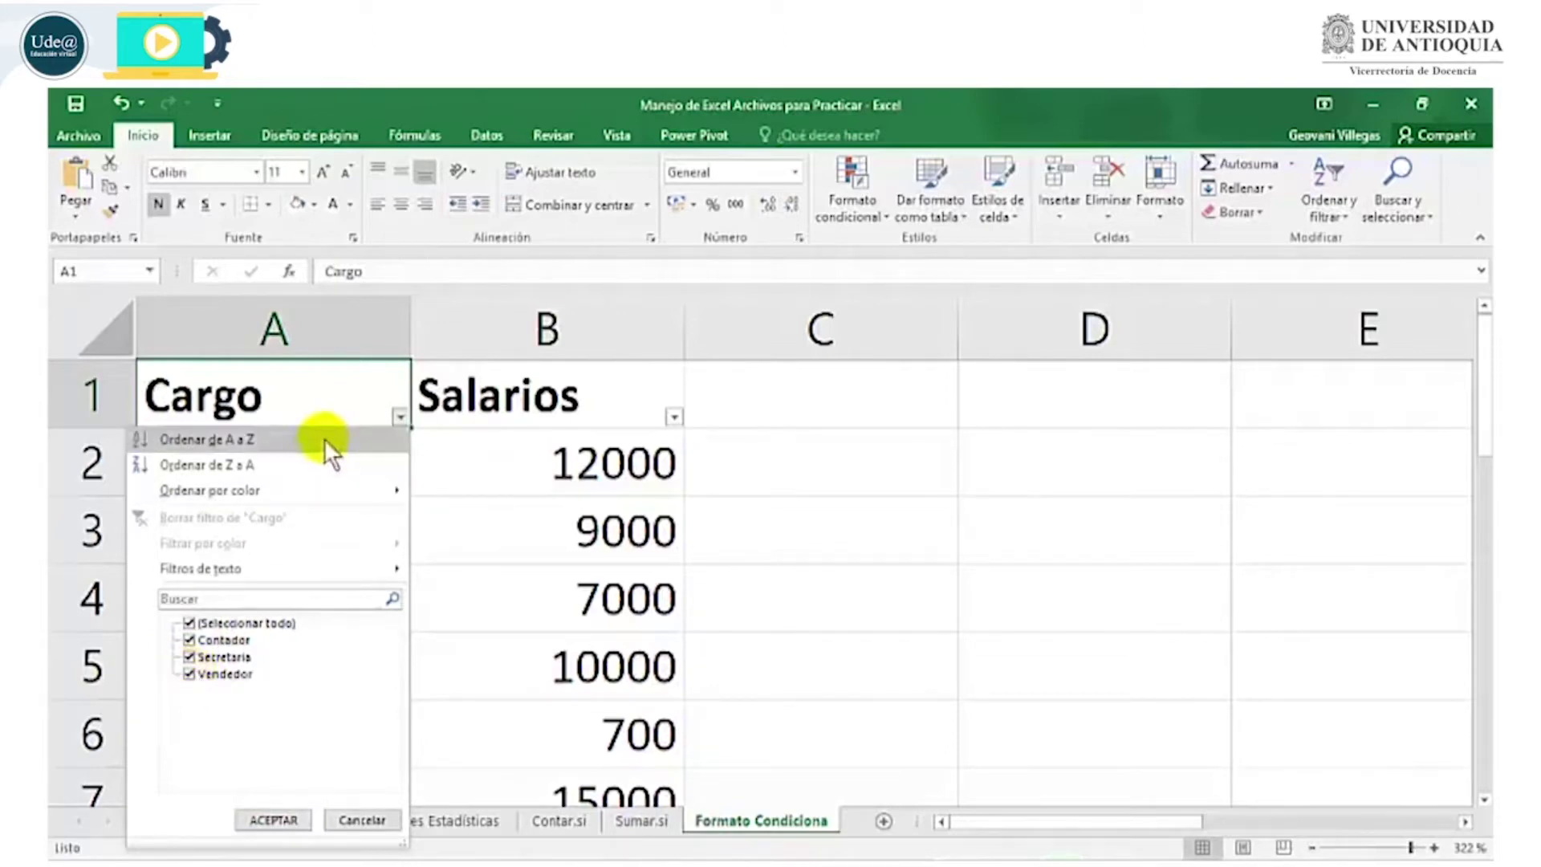
left_click(399, 416)
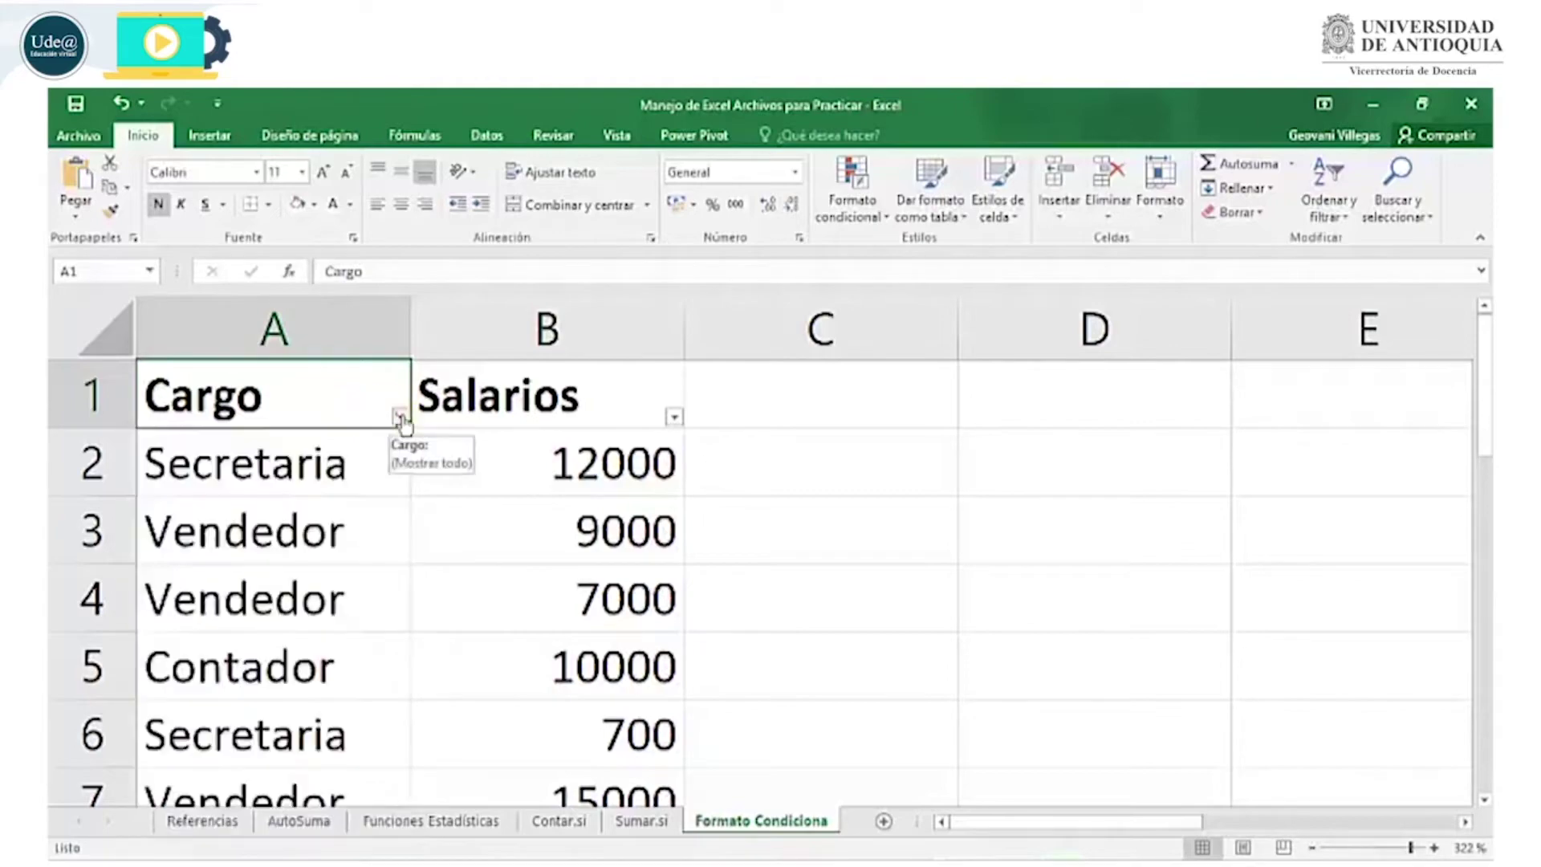
left_click(1313, 848)
left_click(1314, 848)
left_click(1314, 848)
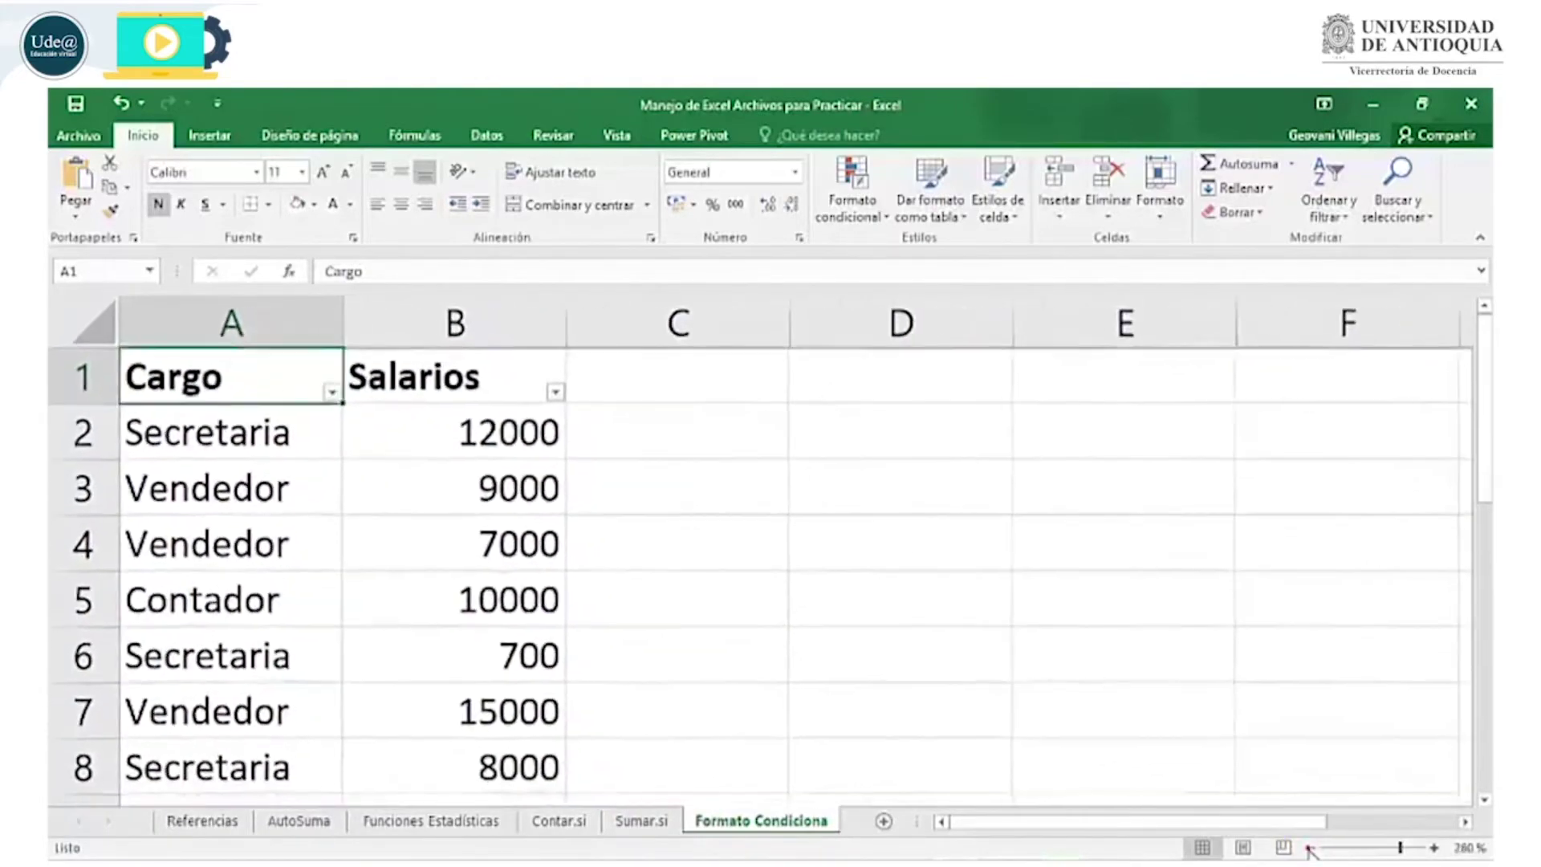
left_click(1313, 848)
left_click(1309, 848)
left_click(1309, 848)
left_click(1310, 848)
left_click(1308, 848)
left_click(1308, 847)
left_click(1308, 848)
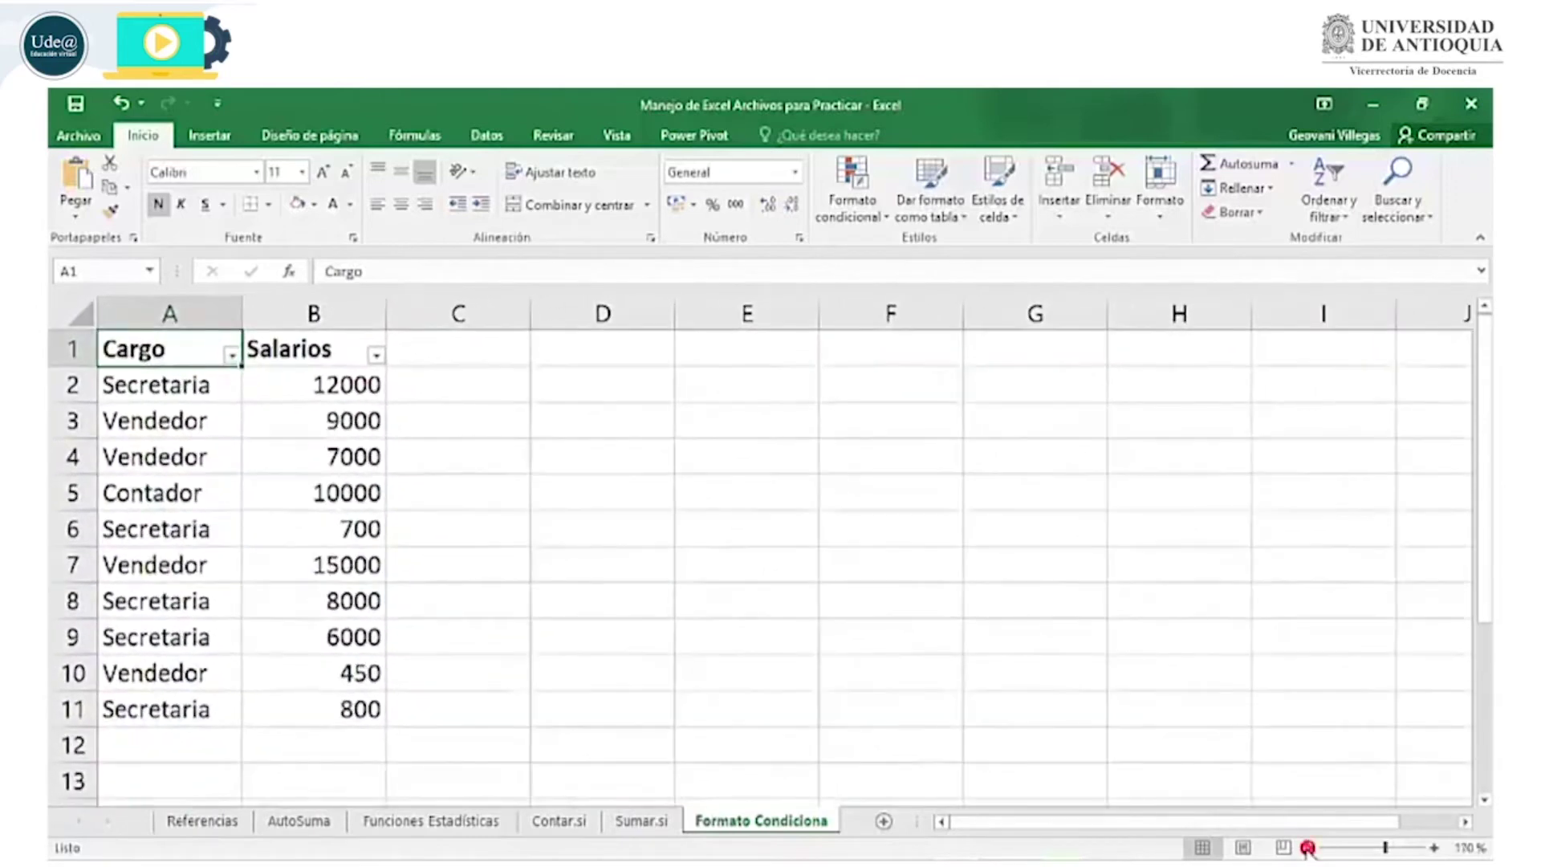
- Filter the Cargo column to Vendedor only (rows 3, 4, 7, 10) and zoom to 400%
left_click(232, 356)
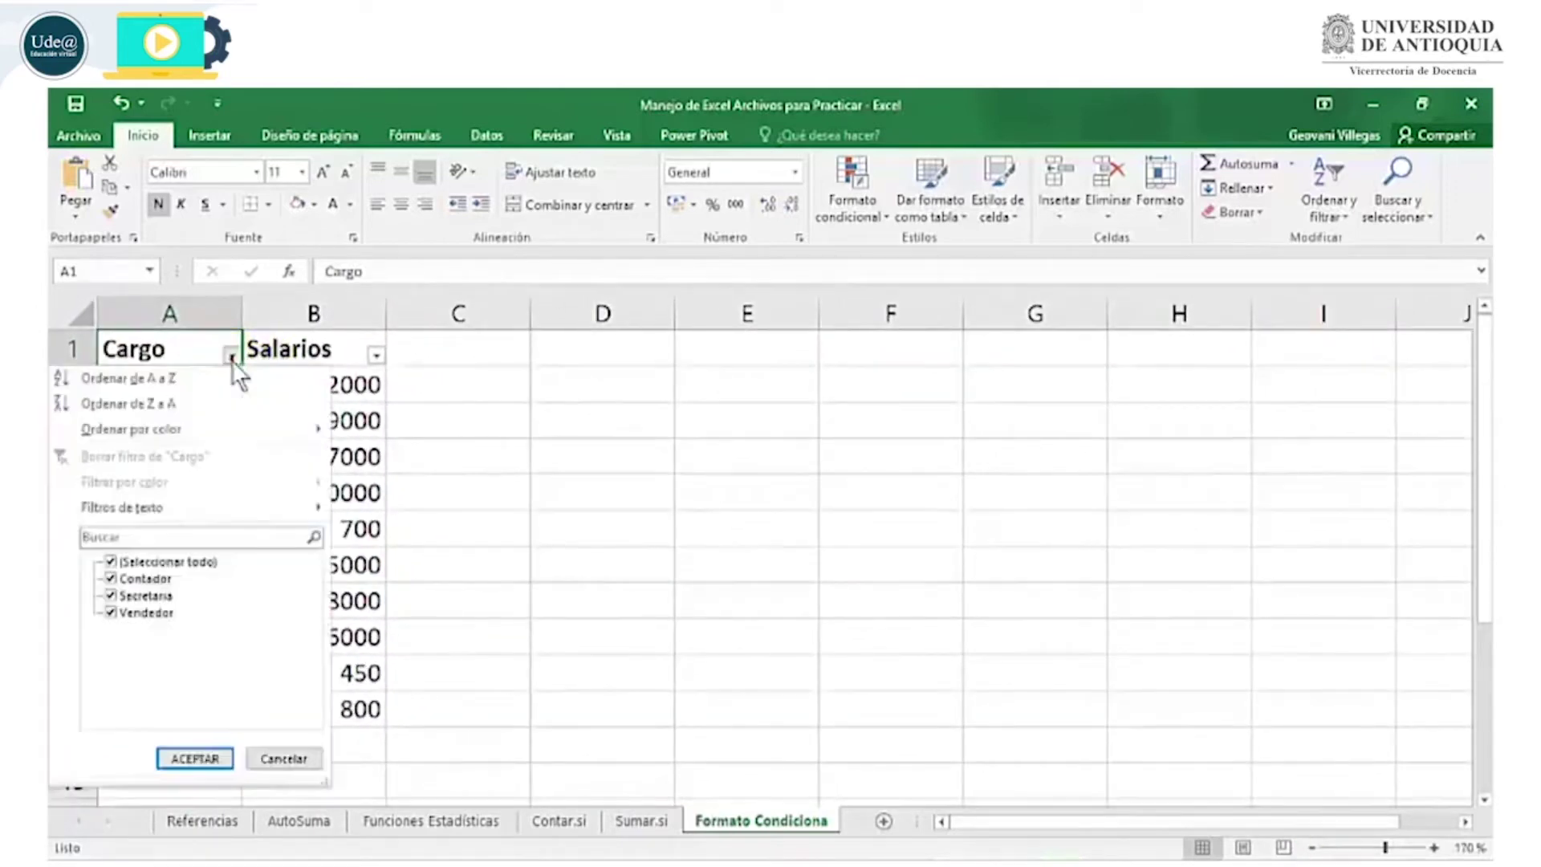
left_click(109, 562)
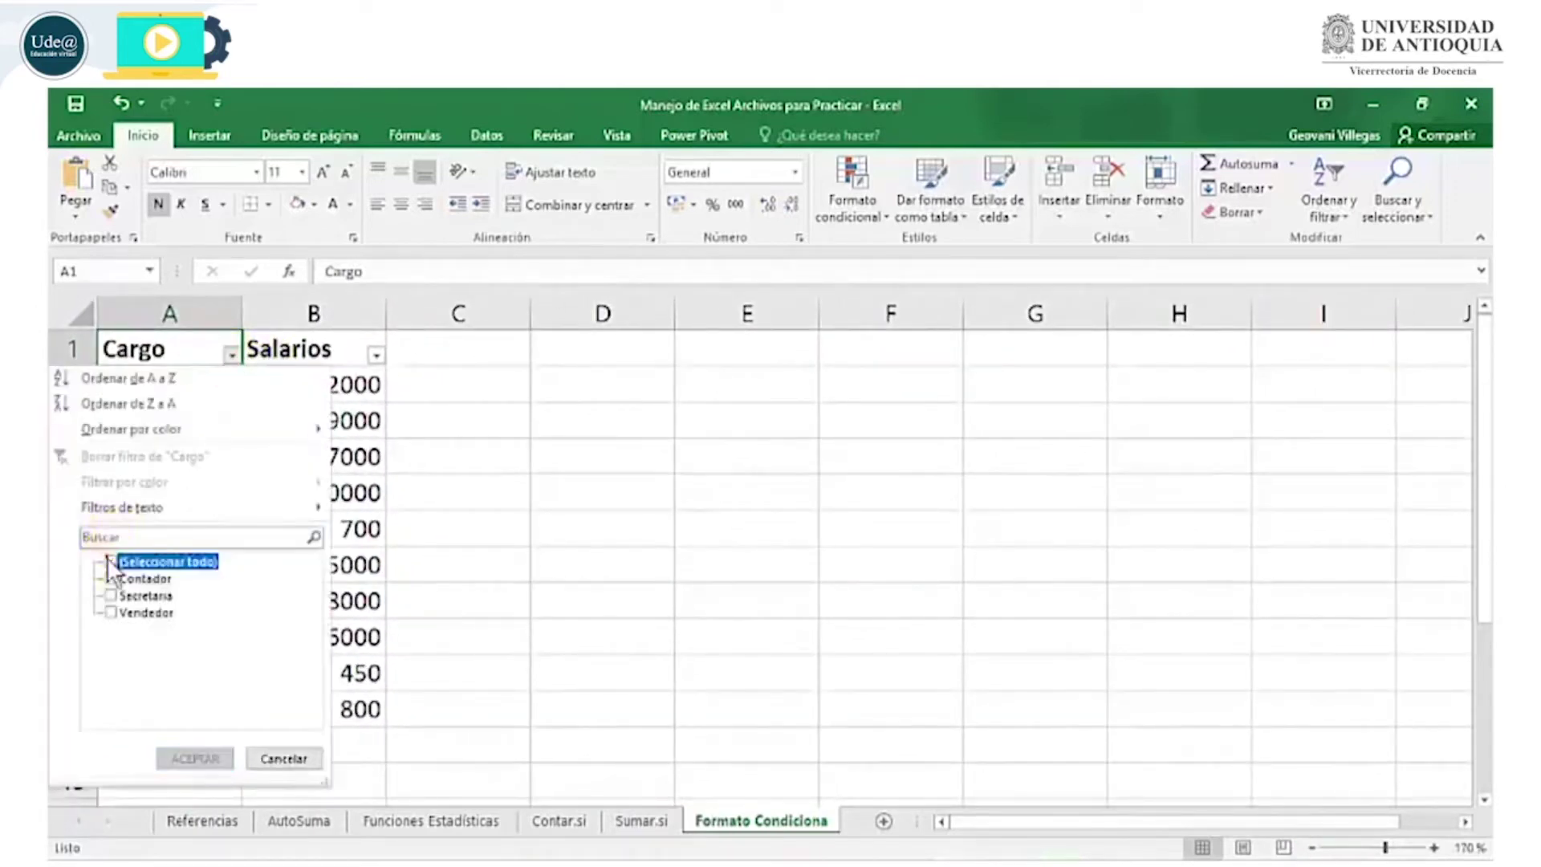
left_click(109, 613)
left_click(192, 757)
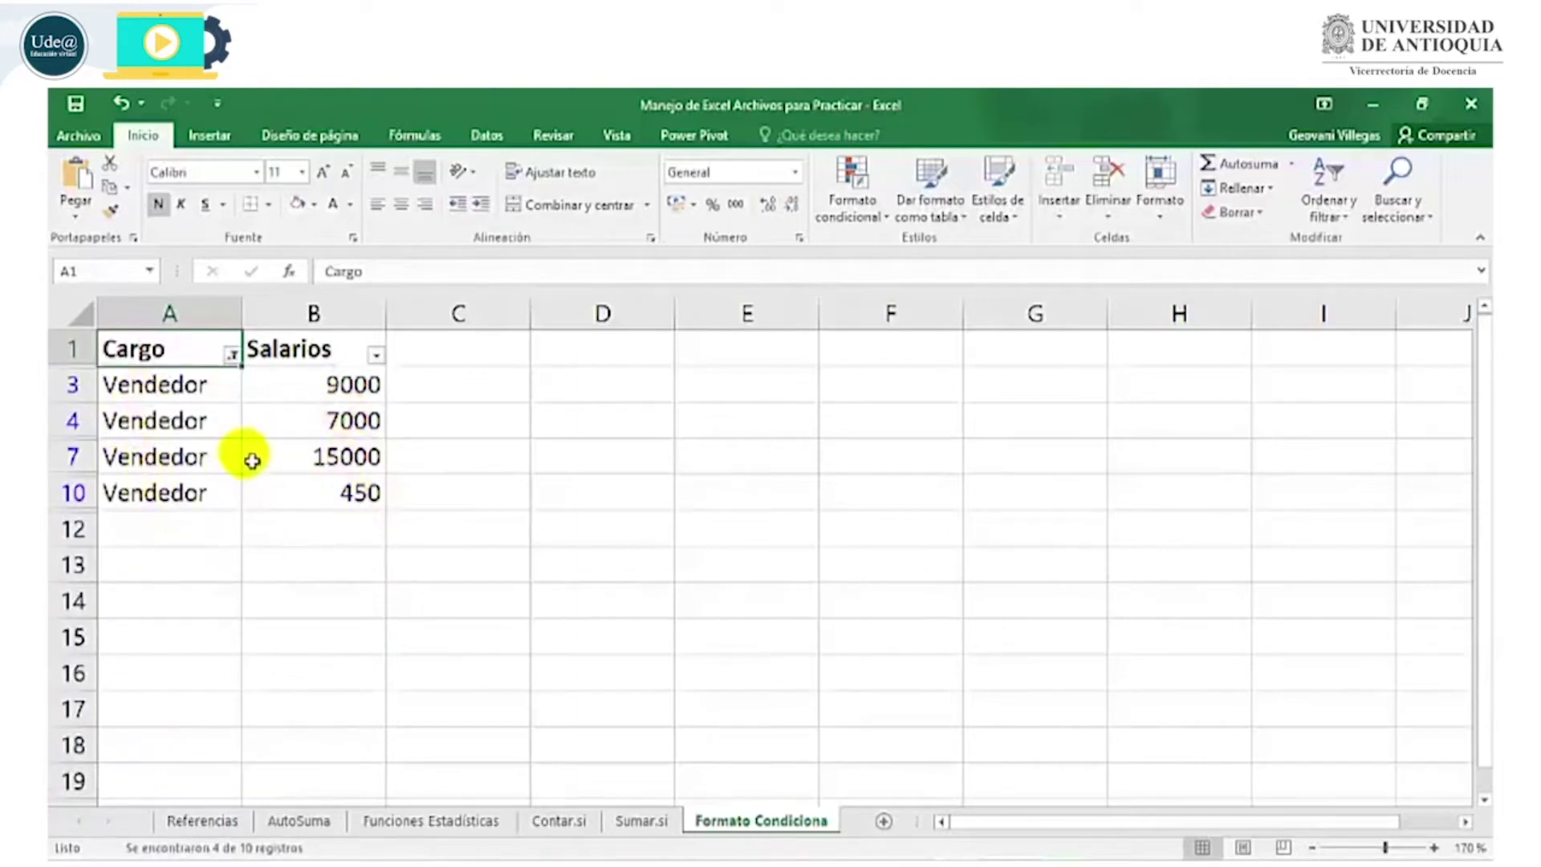
left_click(1433, 847)
left_click(1433, 847)
left_click(1436, 849)
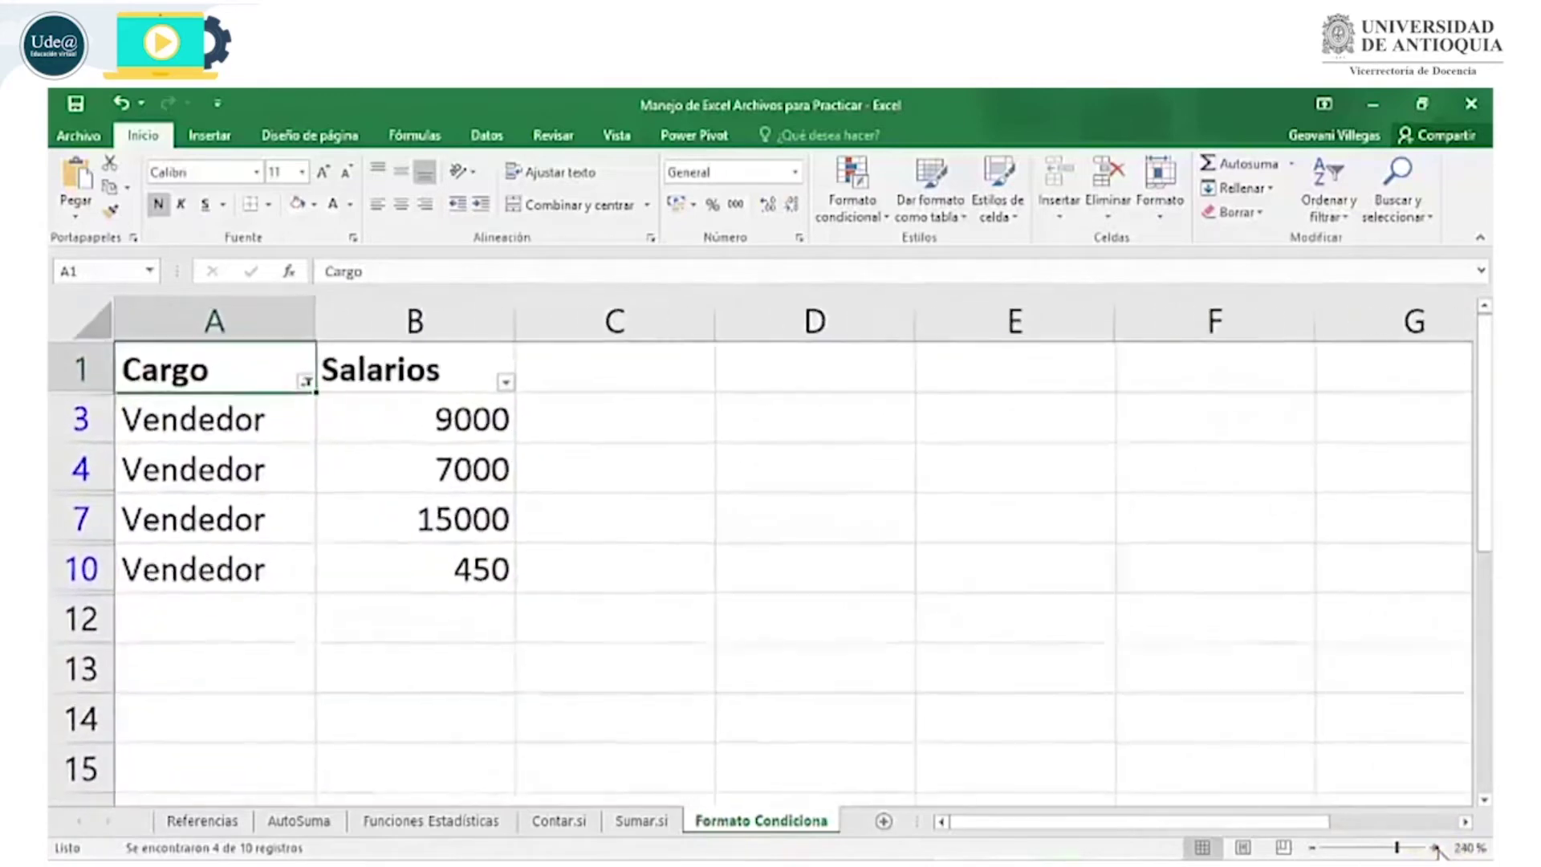
left_click(1436, 849)
left_click(1437, 848)
left_click(1436, 848)
left_click(1436, 849)
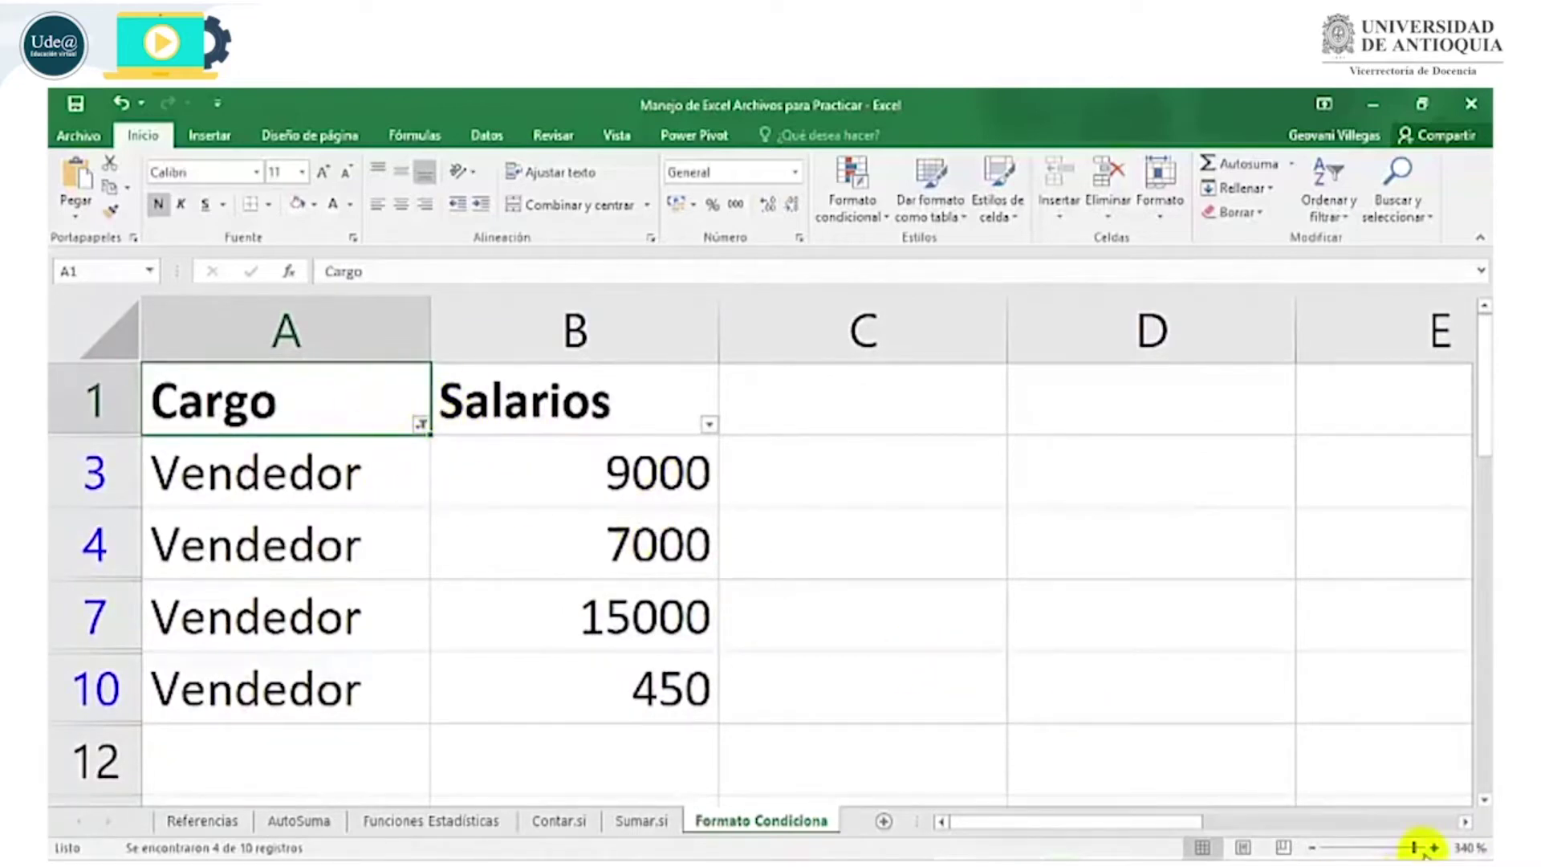
left_click_drag(1425, 849, 1433, 850)
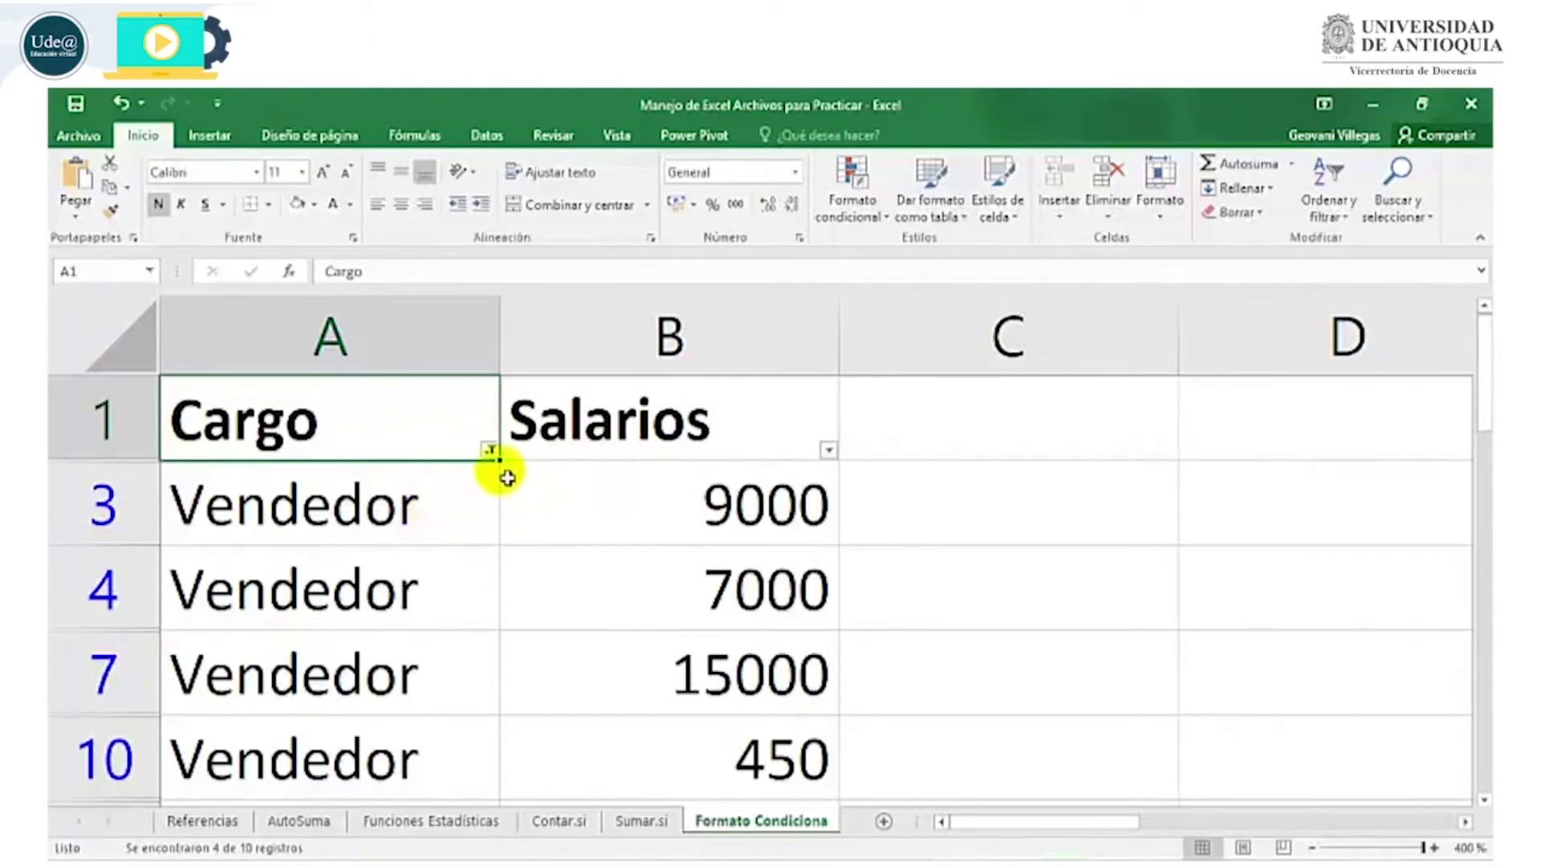
mouse_move(420, 426)
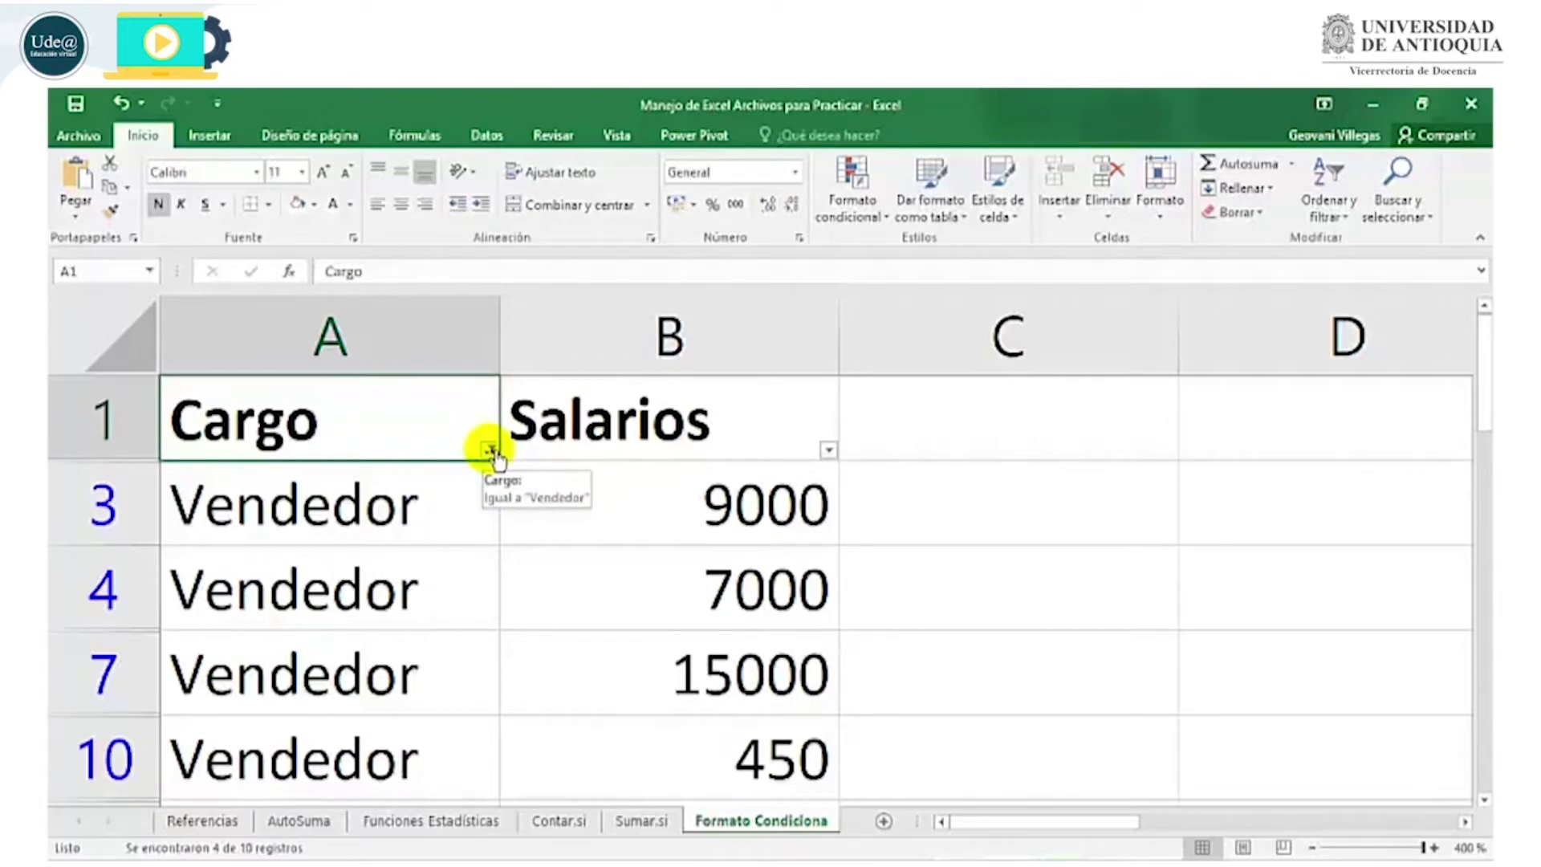
- Clear the Cargo filter with Datos > Borrar so all ten rows return, viewing at 172%
left_click(1375, 850)
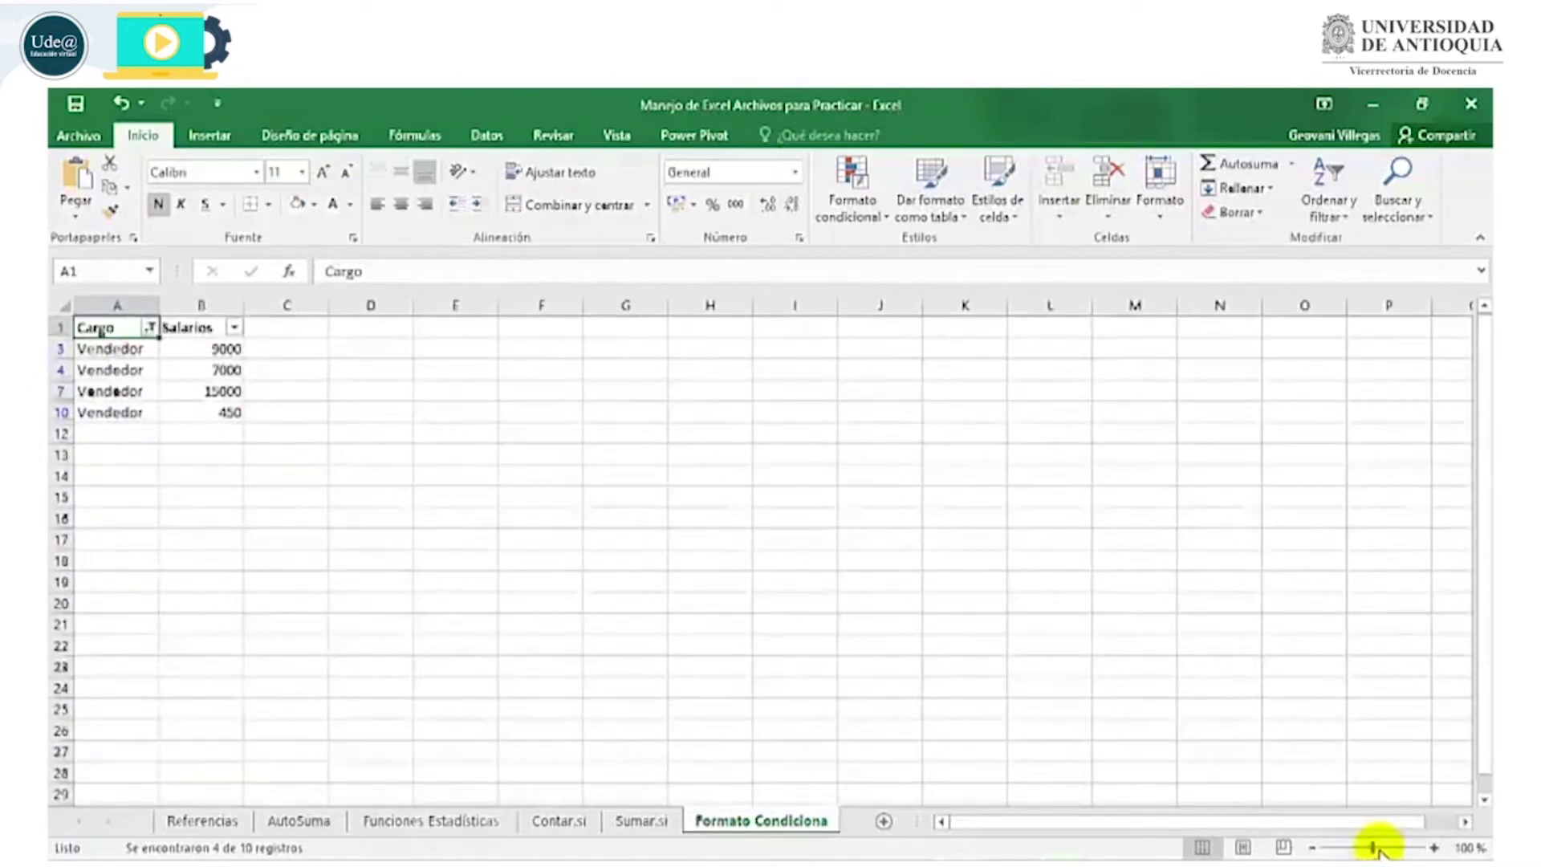
left_click(150, 327)
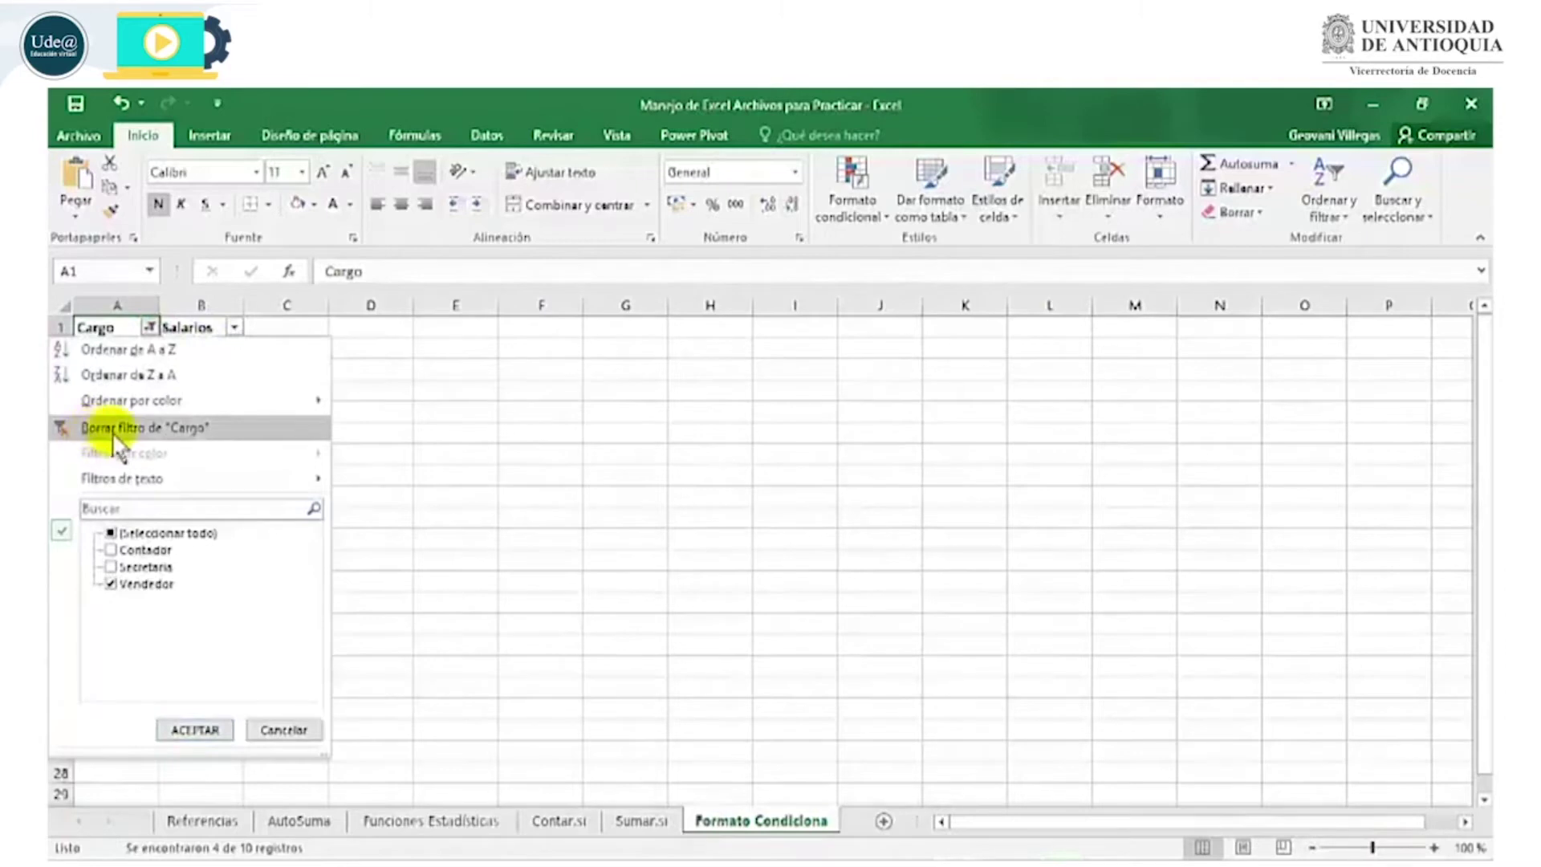
left_click(482, 139)
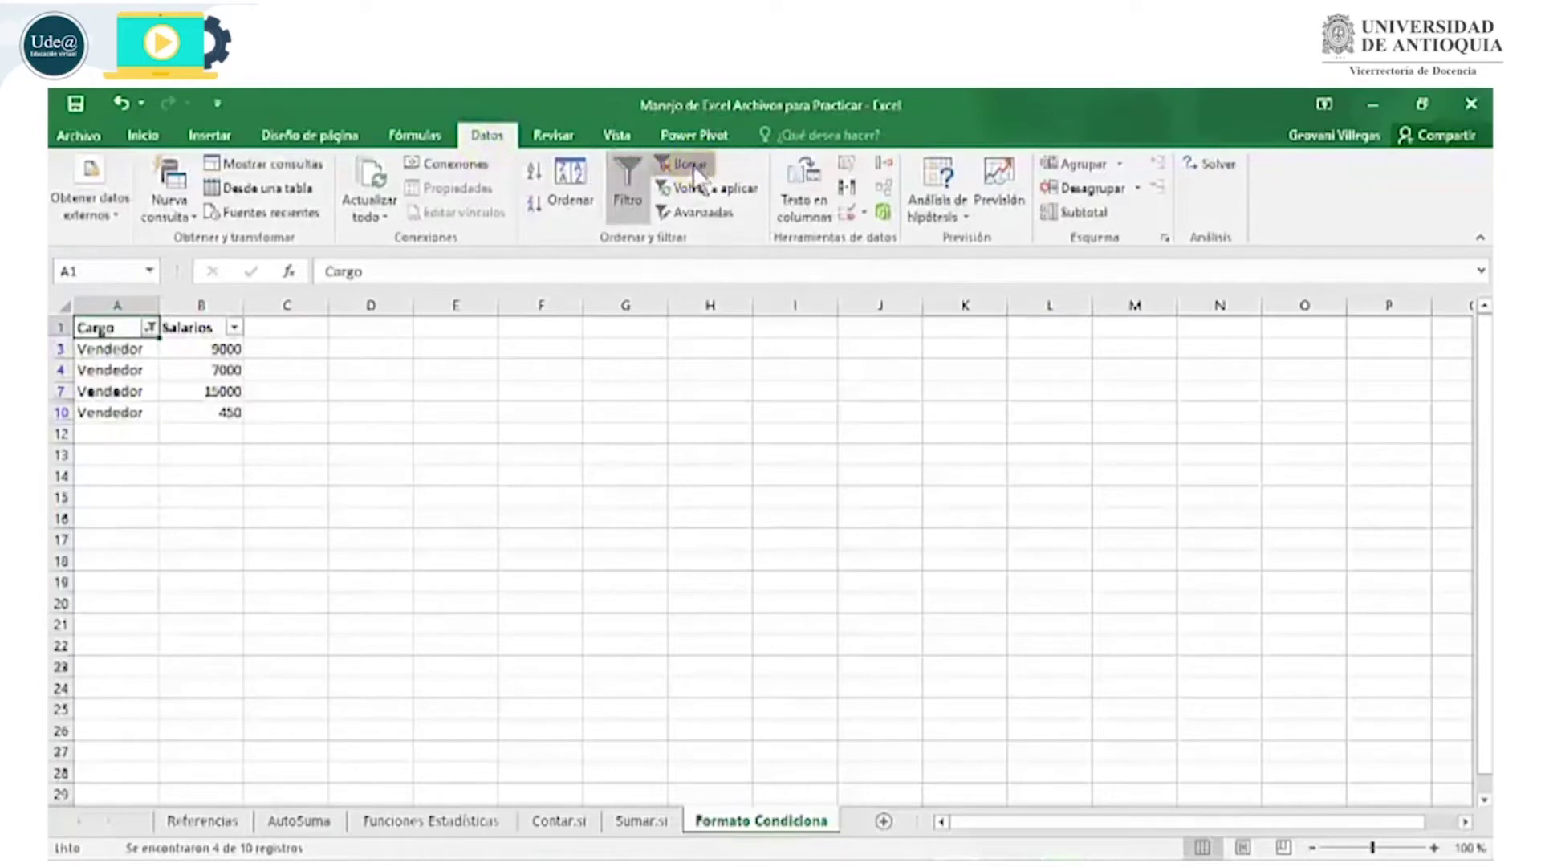
left_click(692, 166)
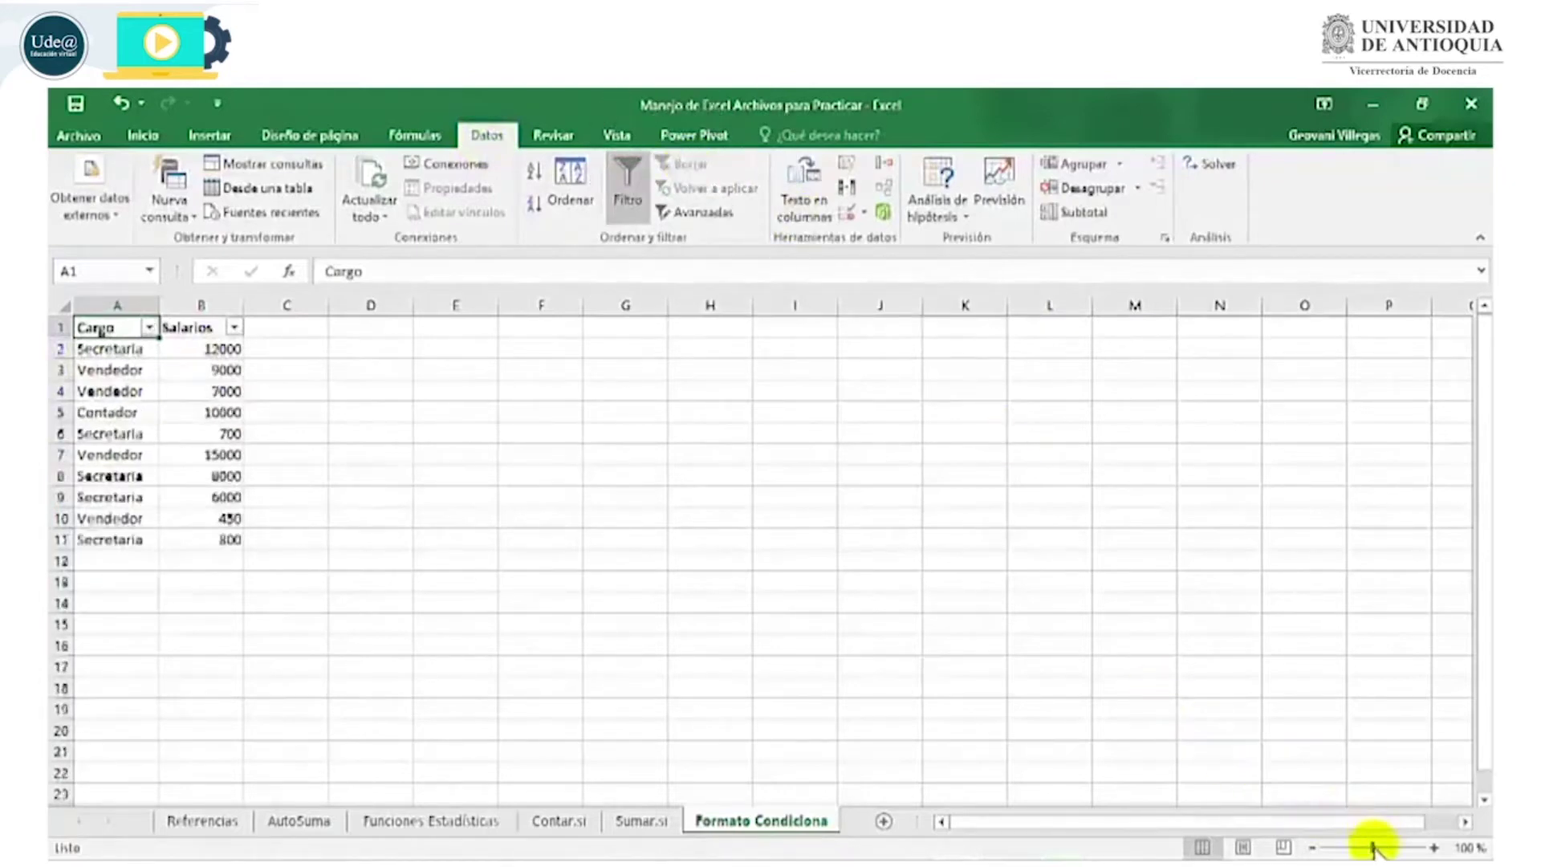
left_click_drag(1374, 849, 1387, 851)
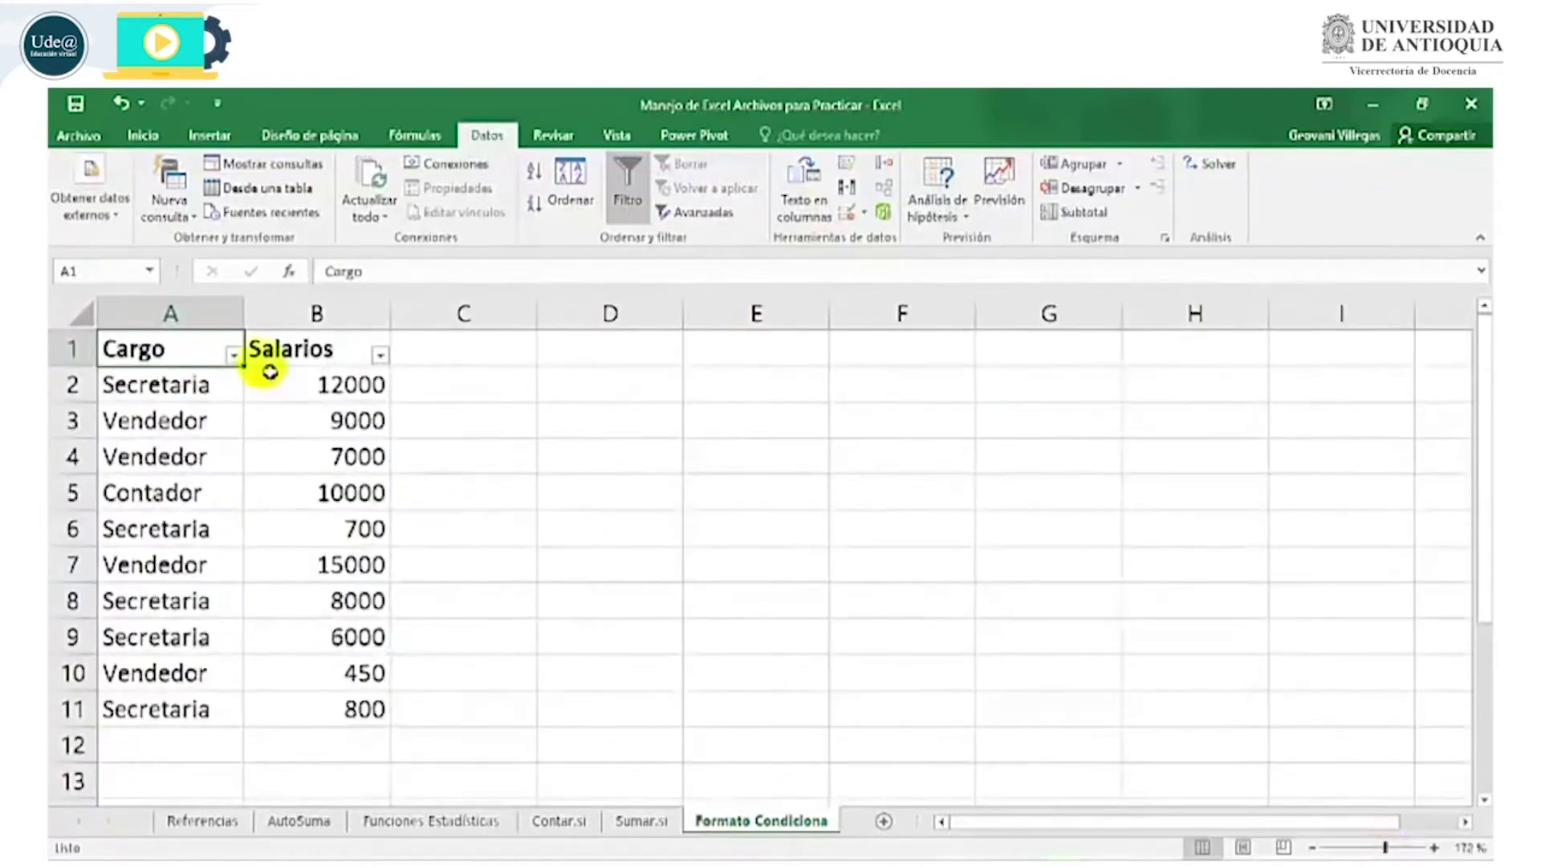
- Apply a custom Cargo filter, Contiene 'ta', leaving only the Secretaria and Contador rows
left_click(236, 359)
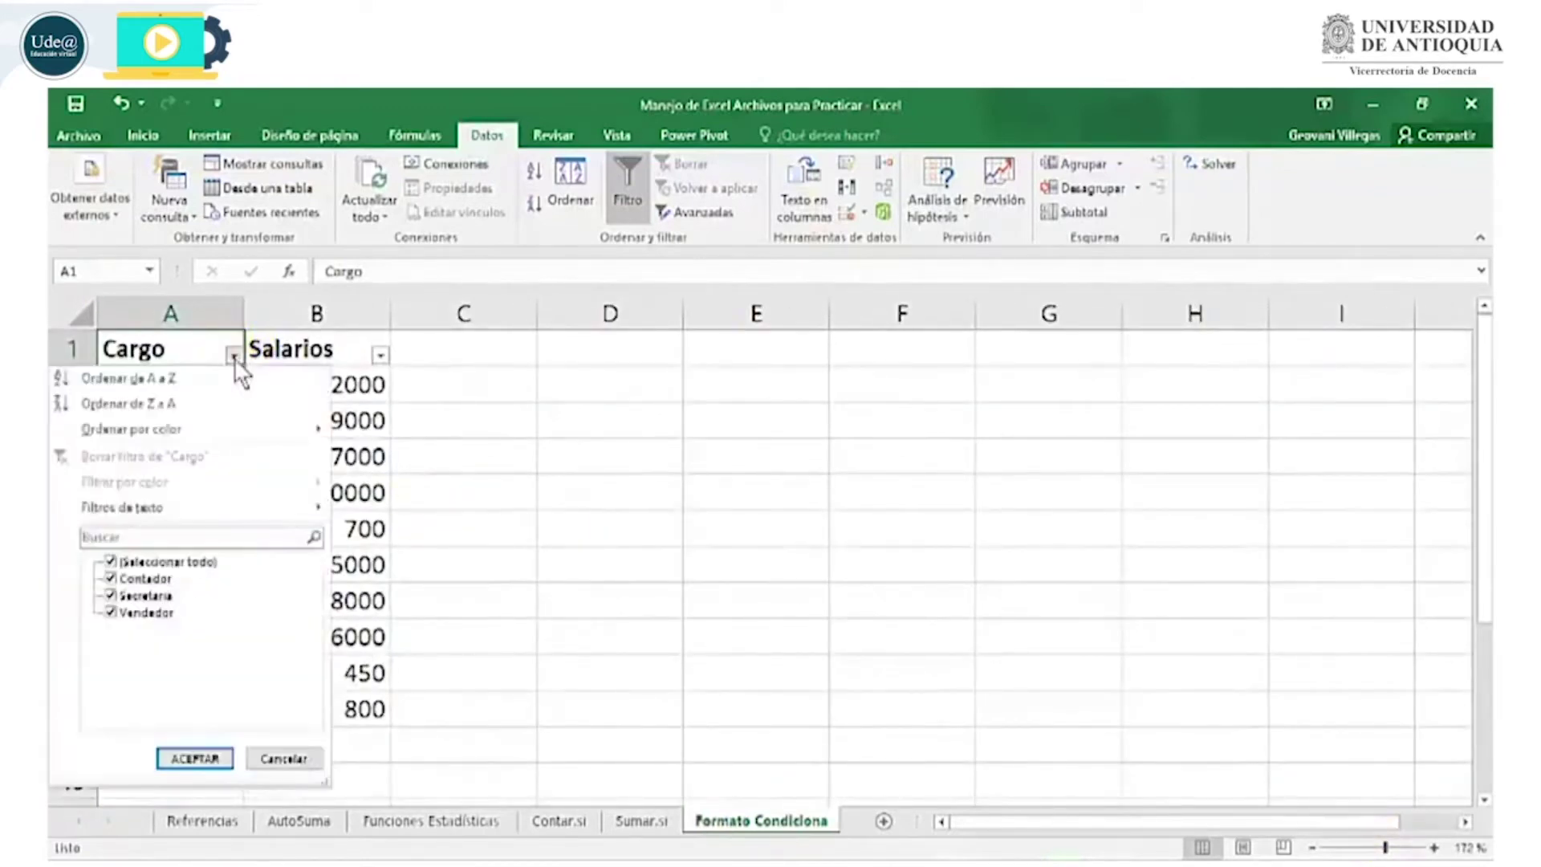
mouse_move(122, 508)
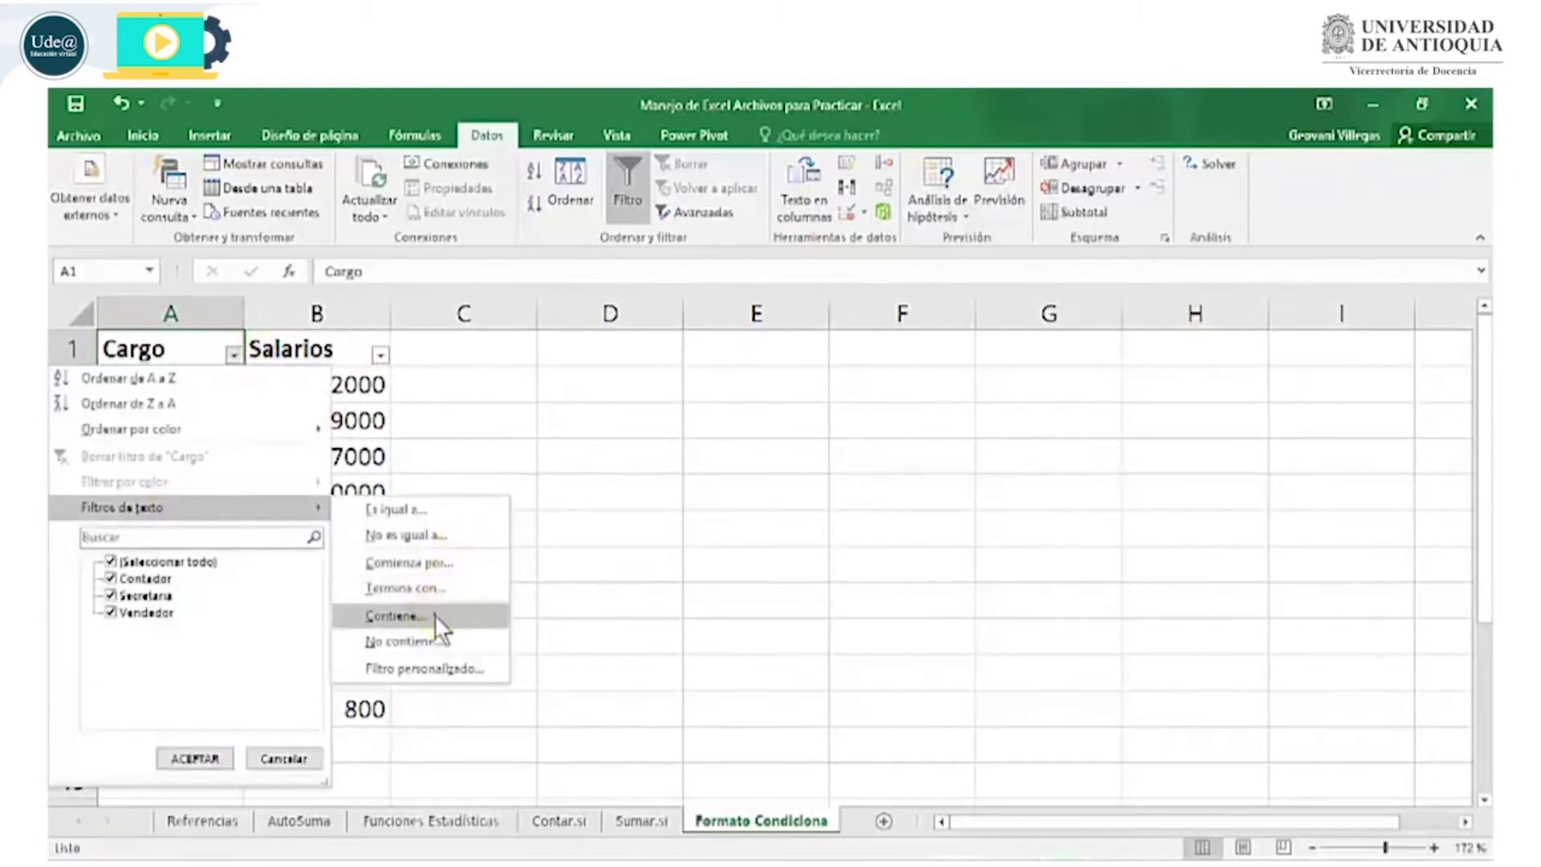
left_click(435, 615)
type("ta")
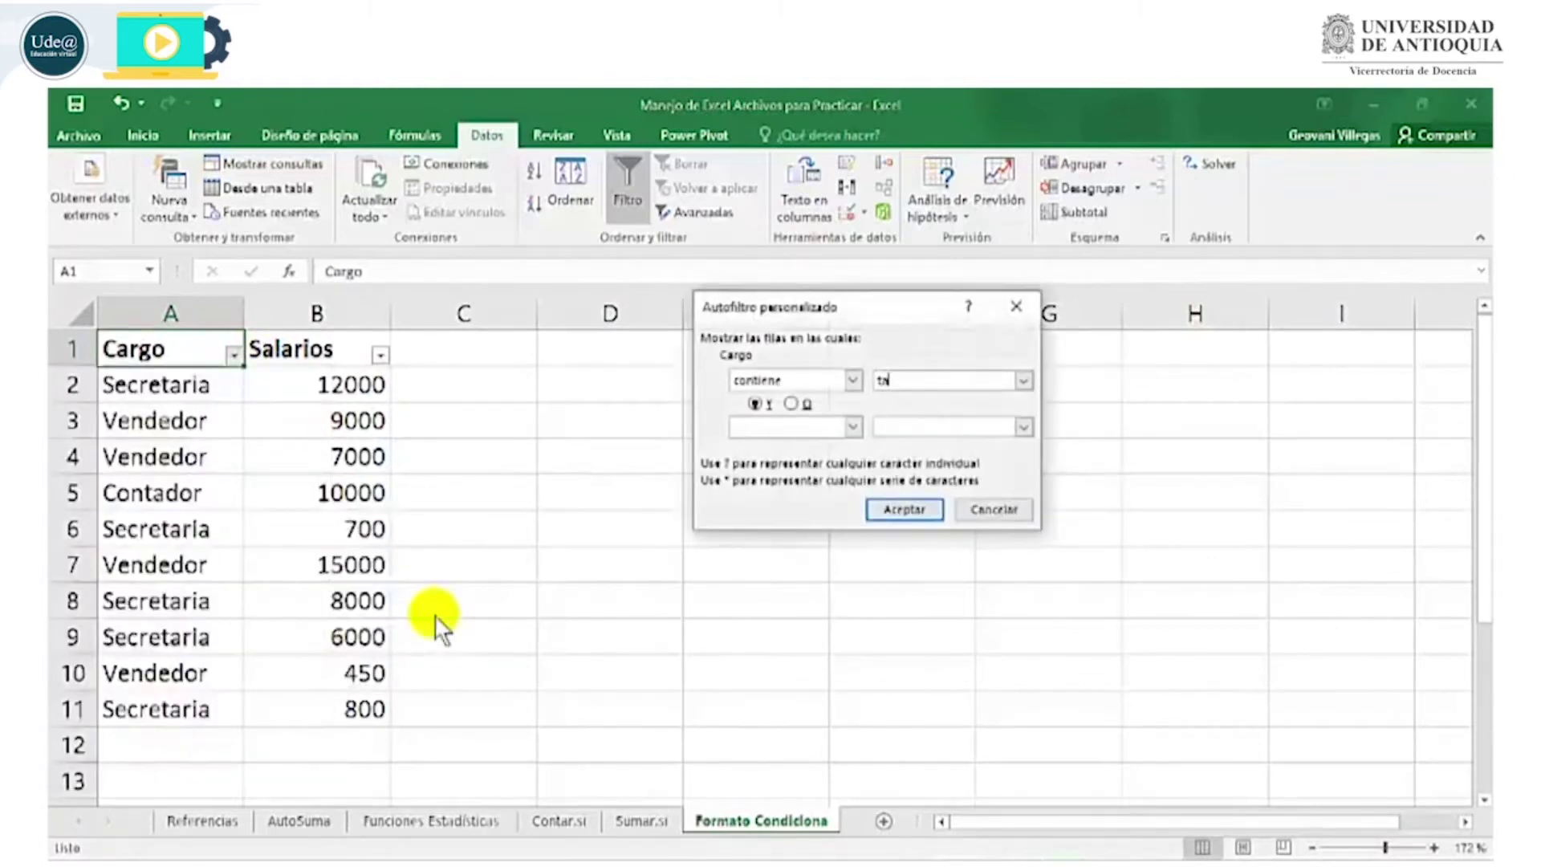
key("Return")
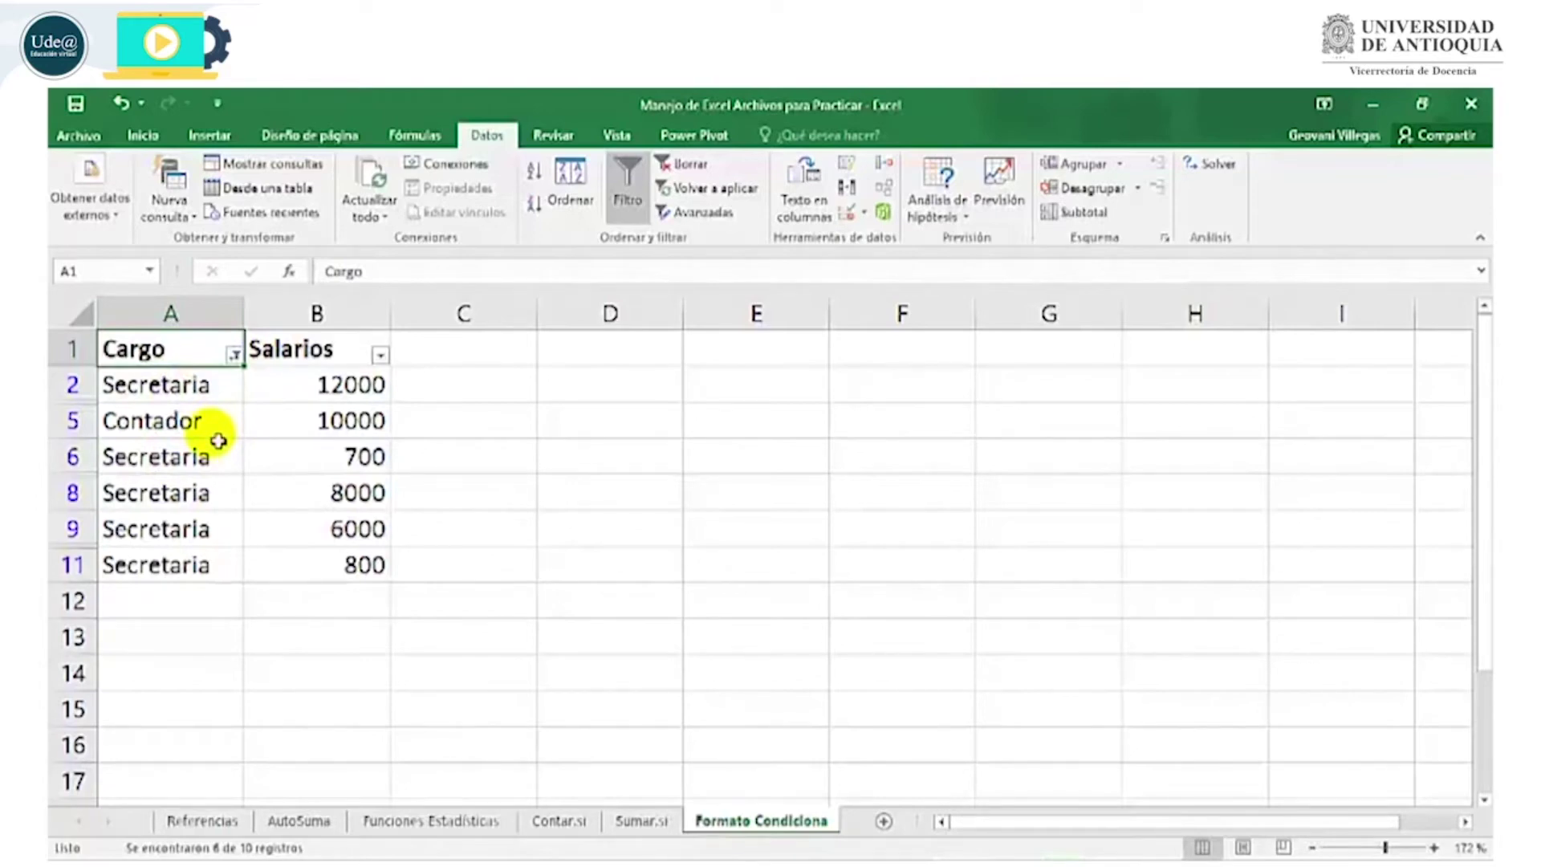
- Work through the Cargo filter dropdown so all ten records show, then select cell A4
left_click(241, 358)
left_click(165, 453)
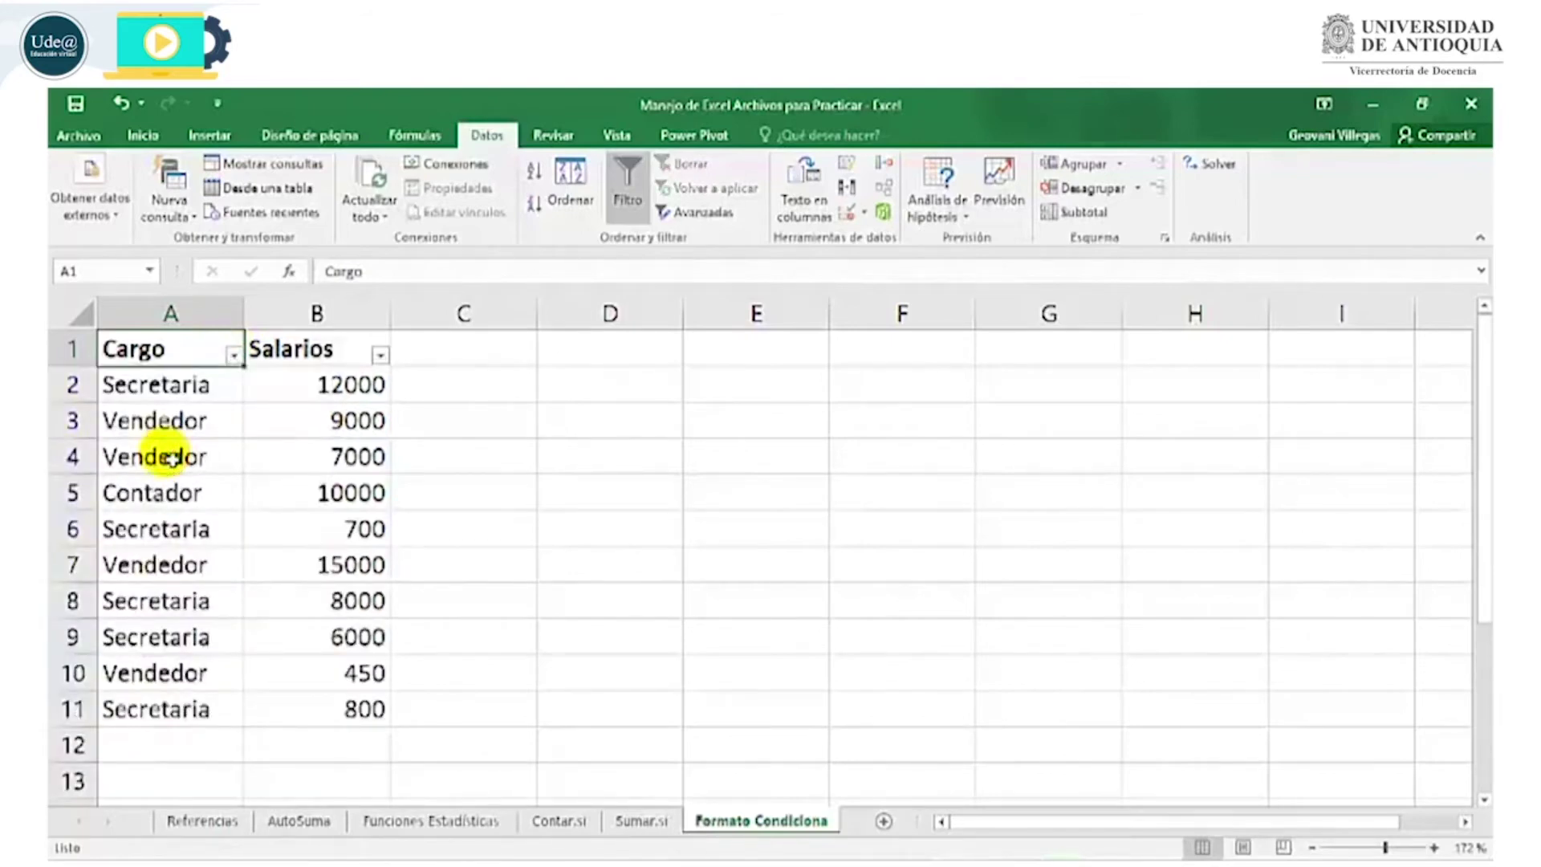
left_click(233, 355)
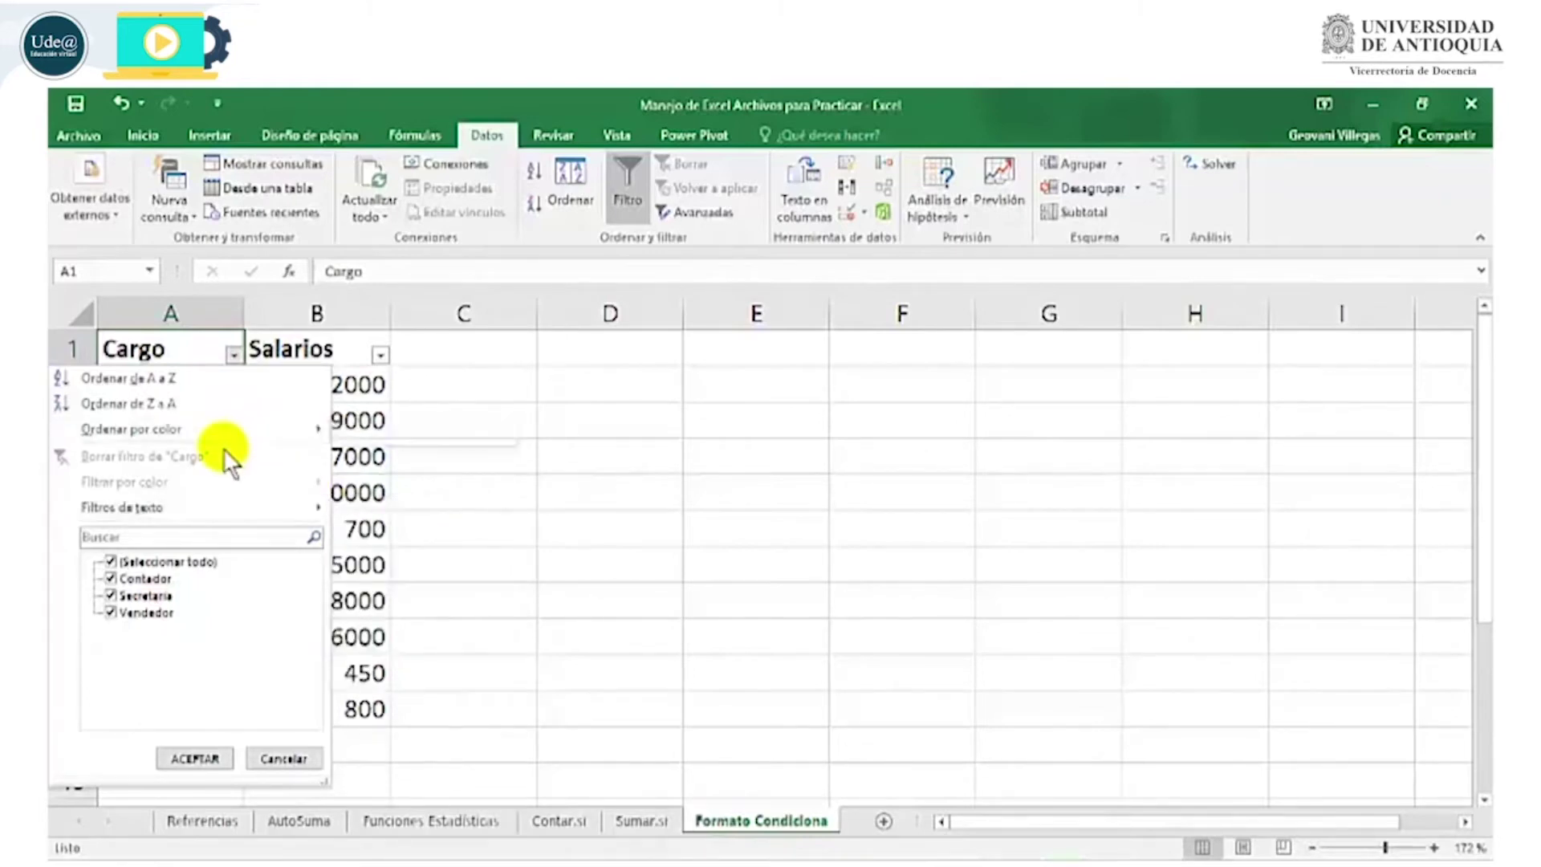
left_click(305, 346)
left_click(174, 456)
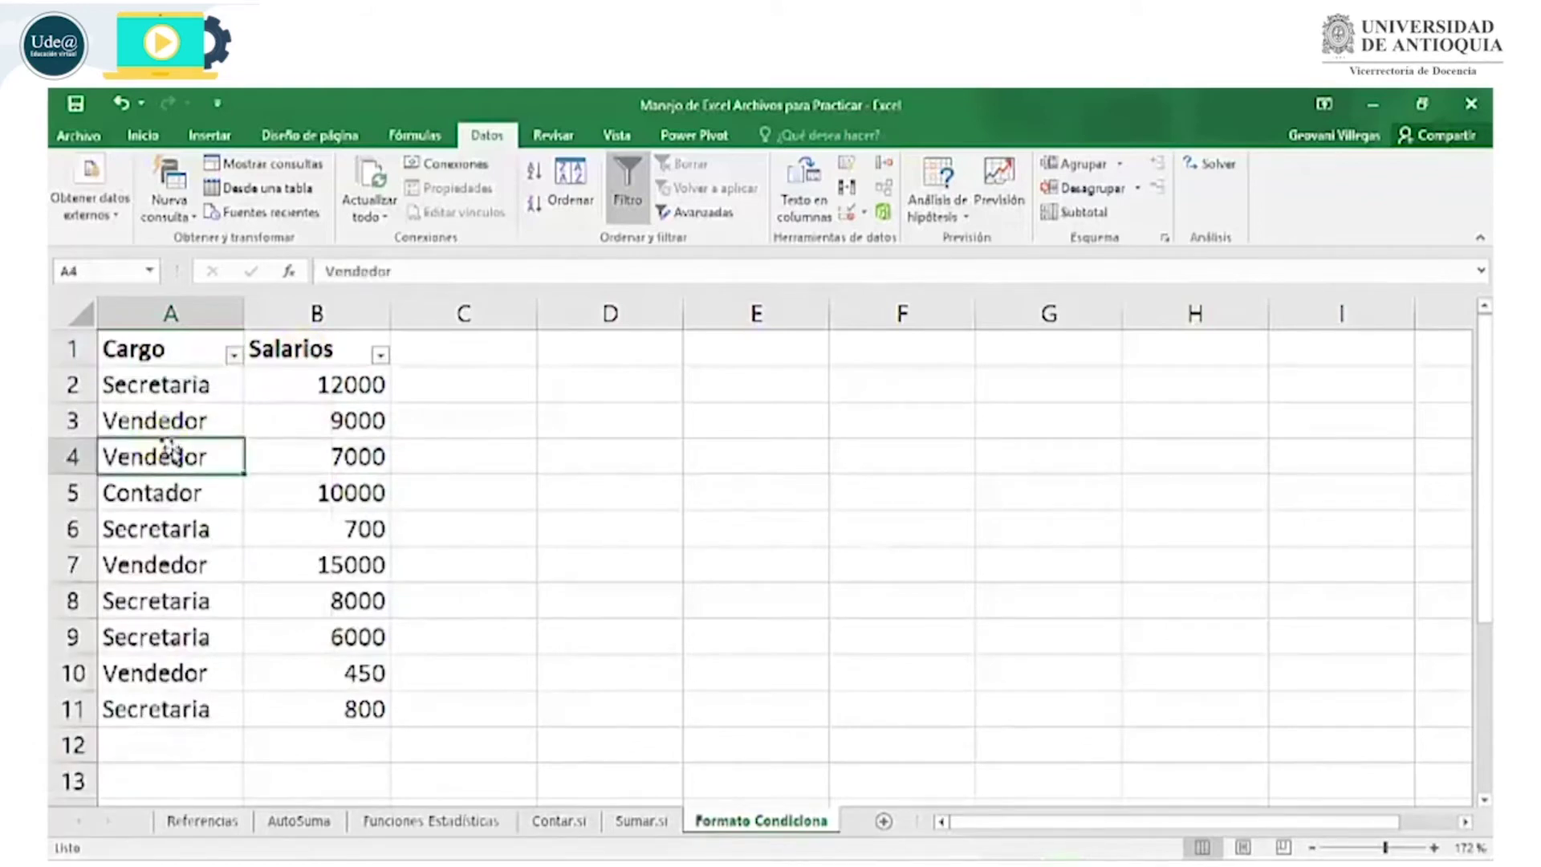
left_click(148, 133)
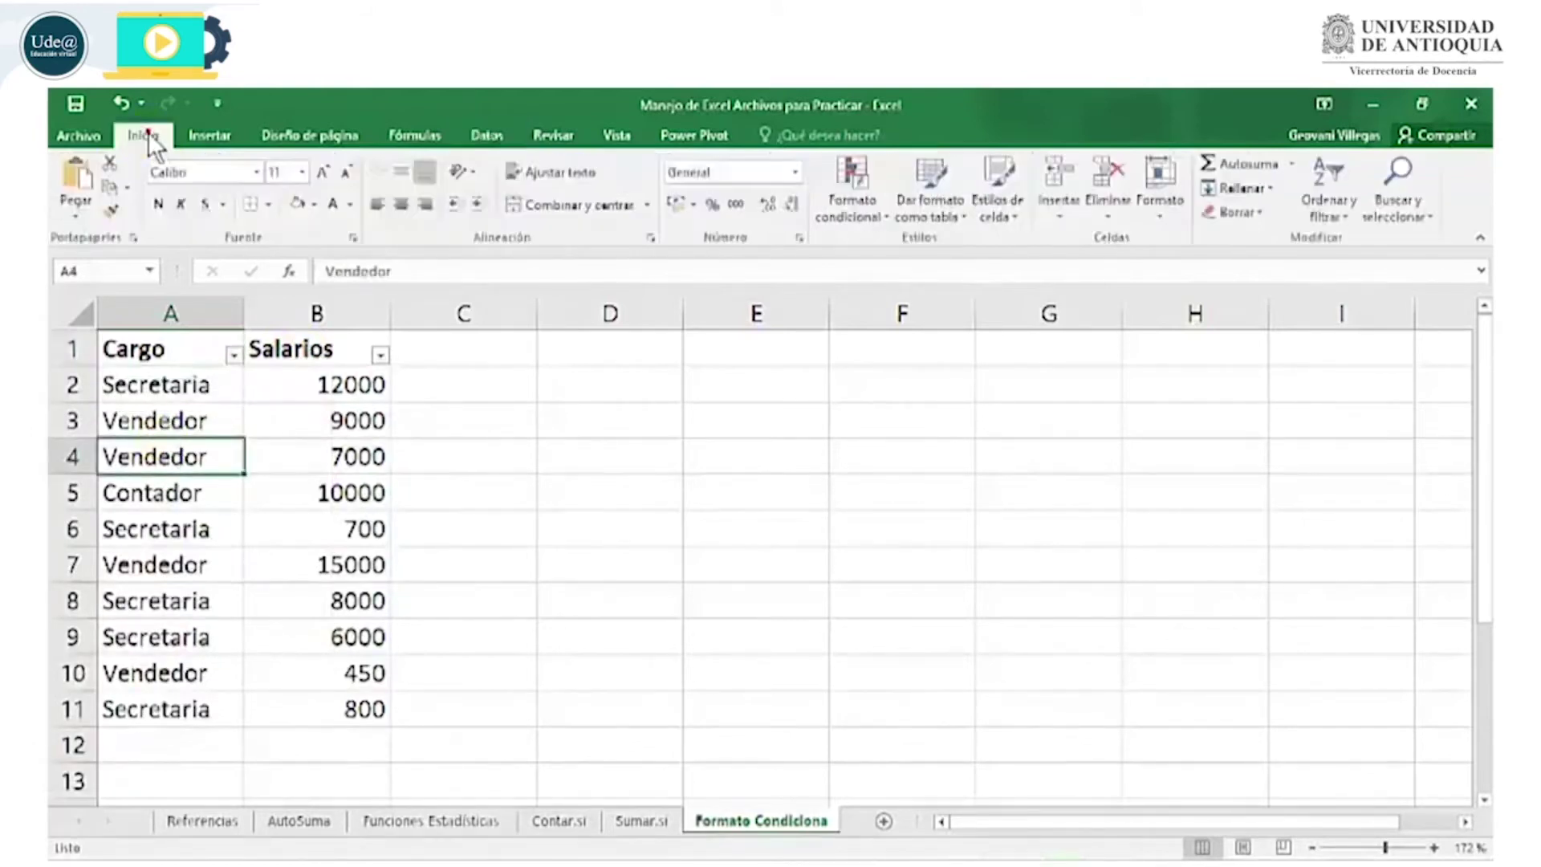
- Fill cells A4, A11 and A7 orange
left_click(316, 207)
left_click(388, 249)
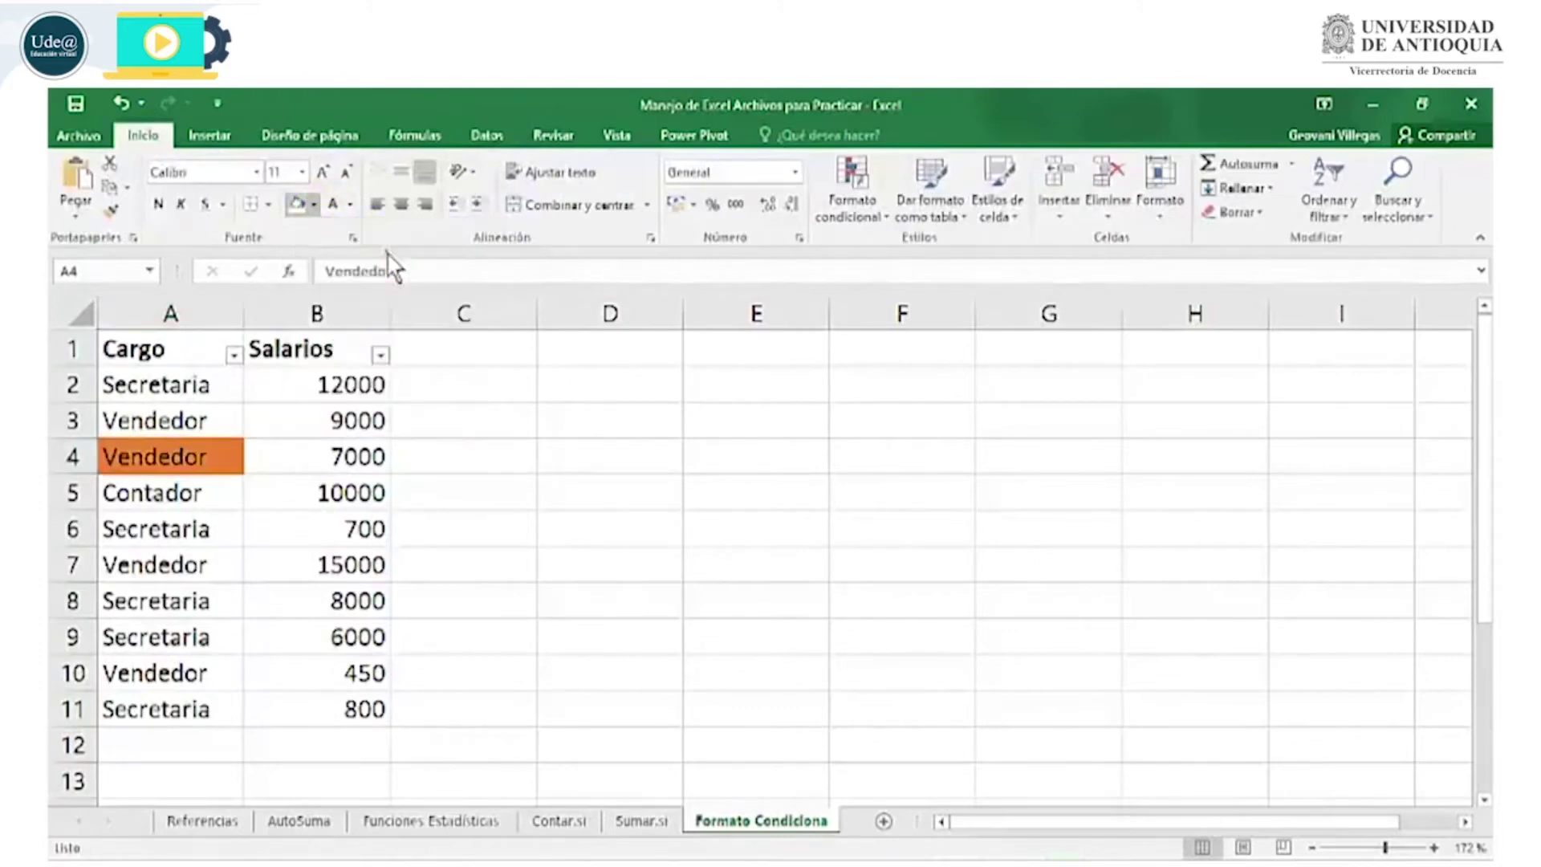
left_click(161, 700)
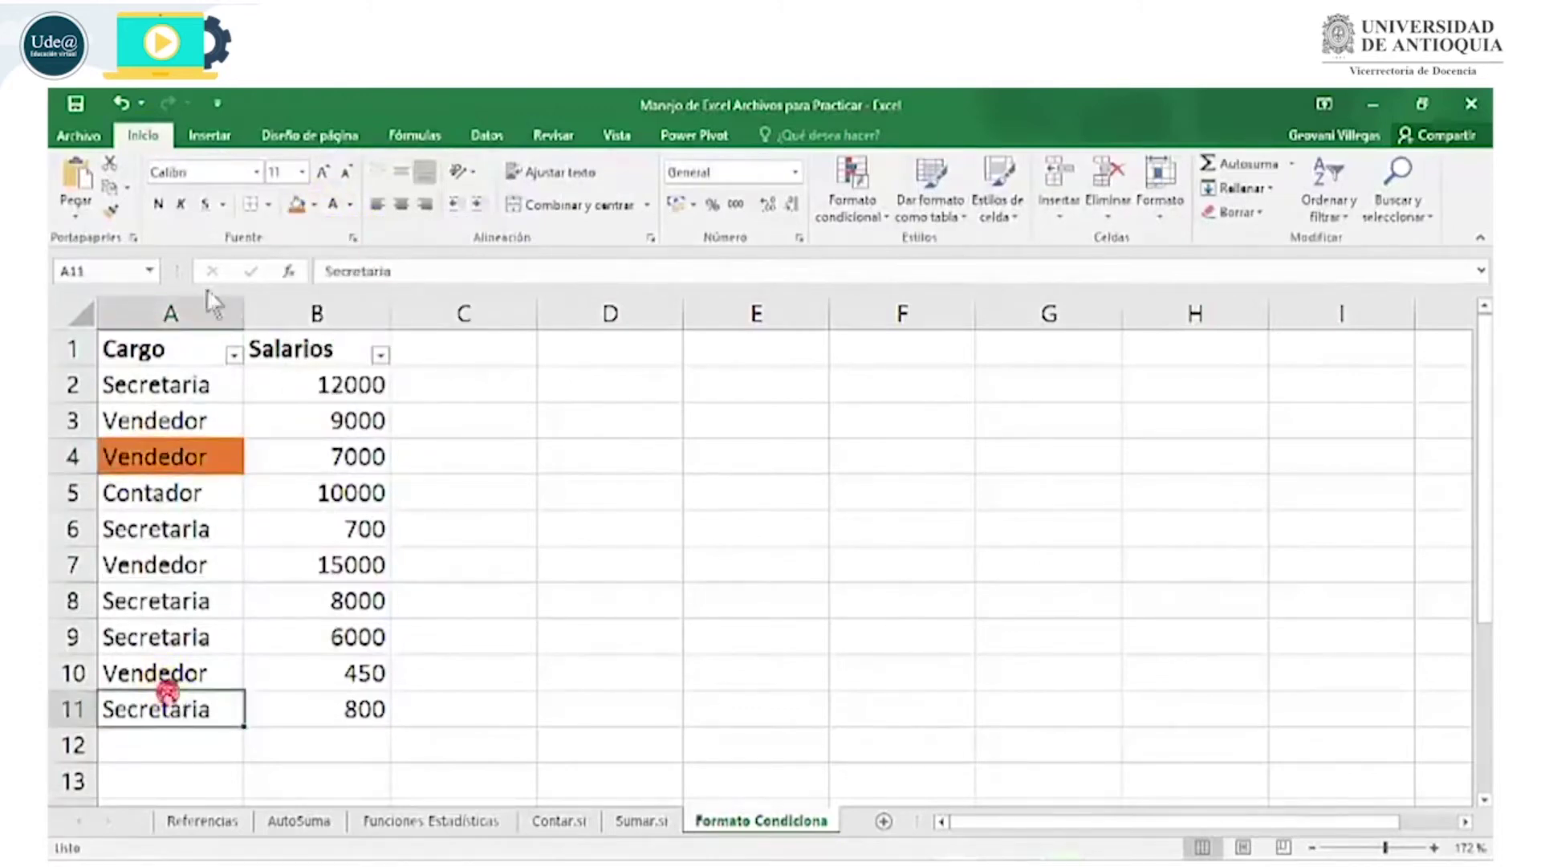
left_click(296, 205)
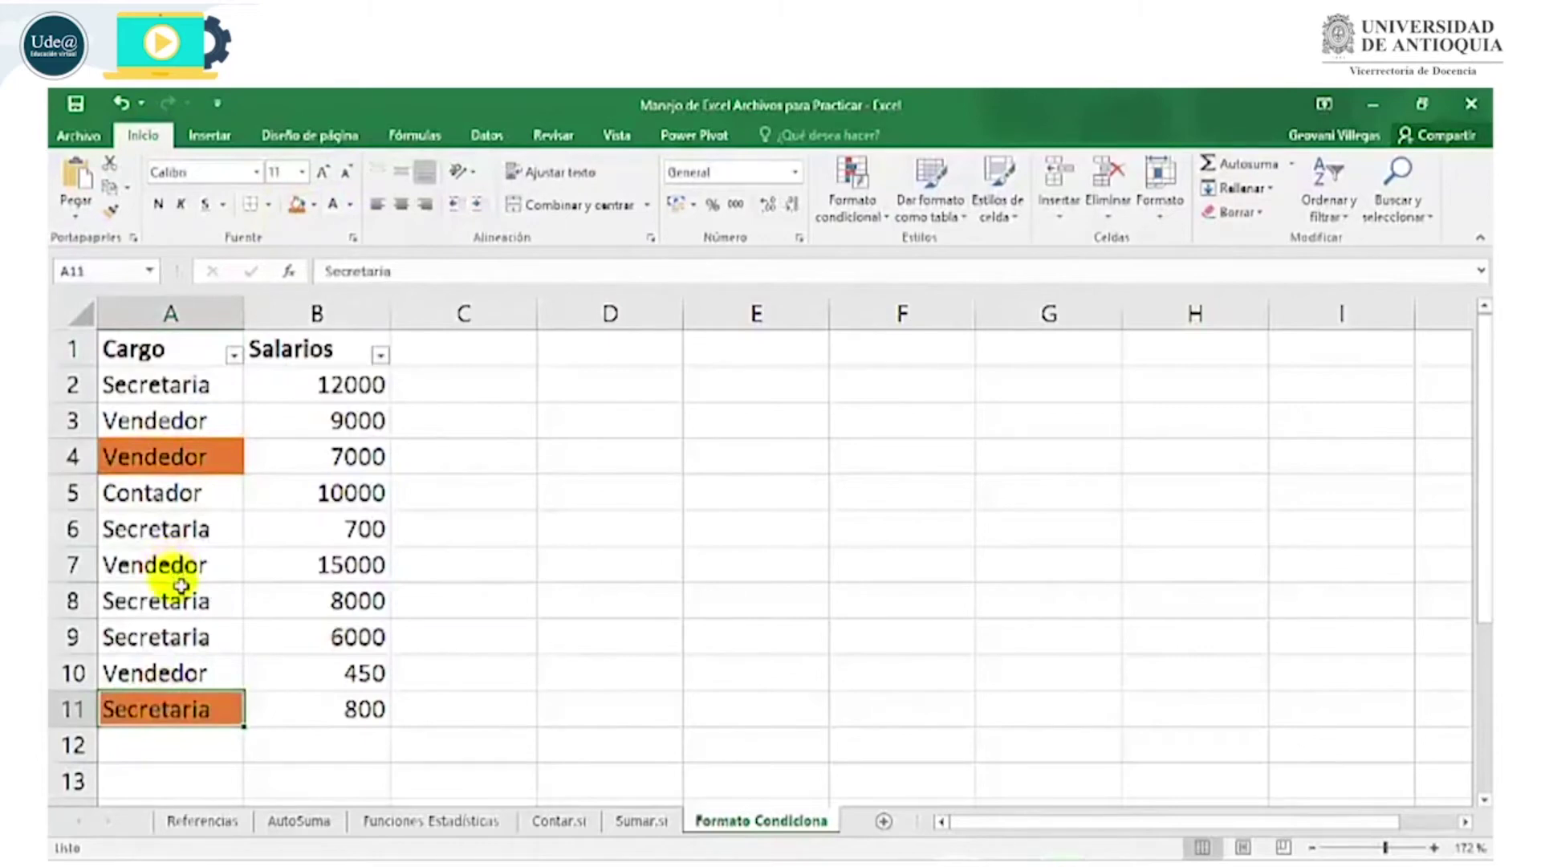
left_click(187, 566)
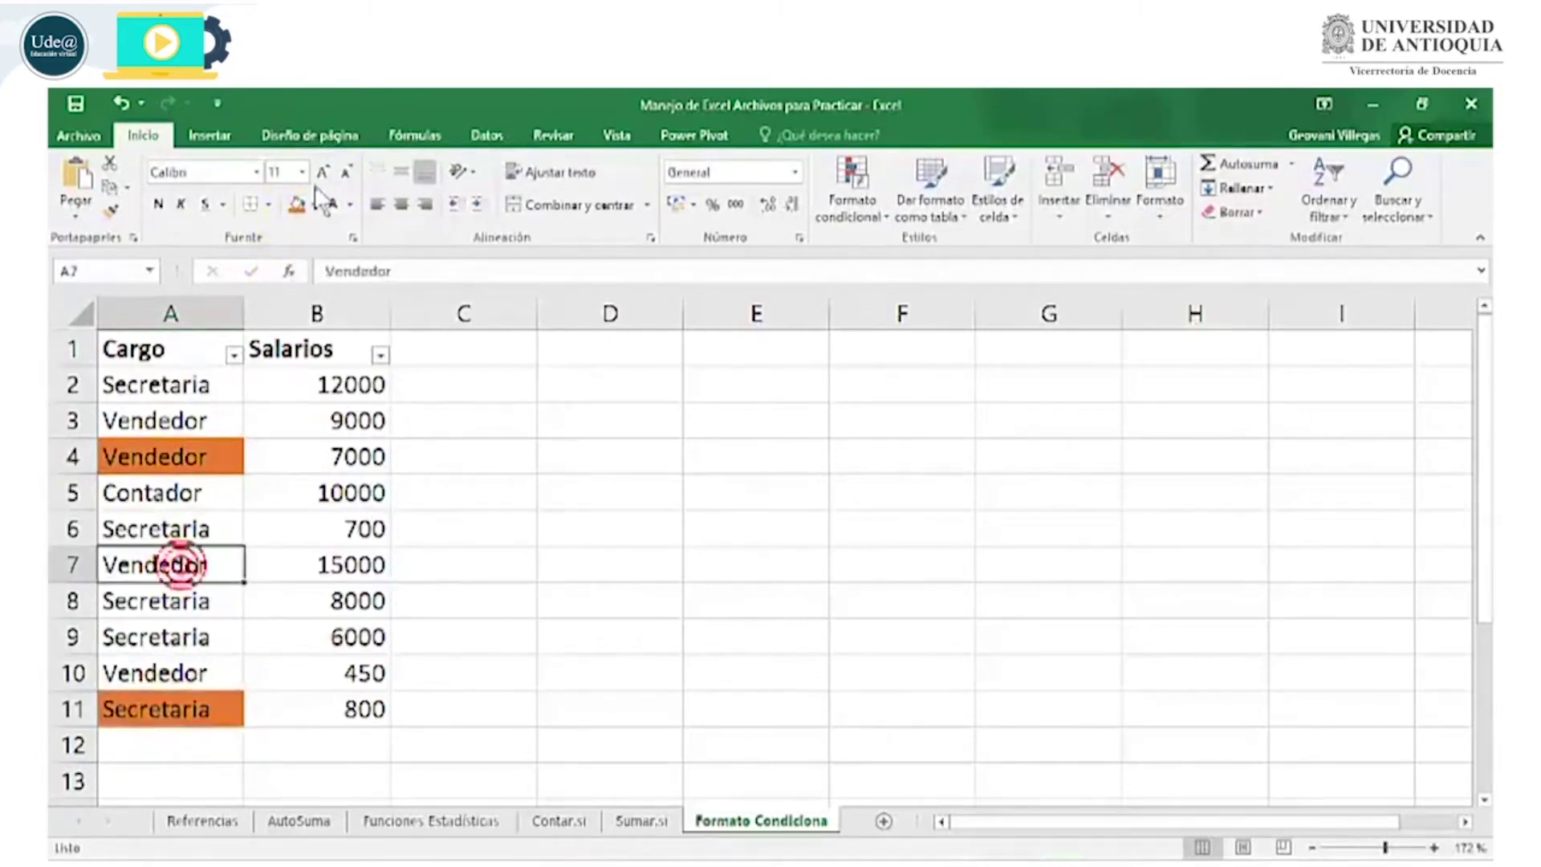
left_click(295, 199)
- Fill cells A2, A9 and A5 blue
left_click(145, 388)
left_click(314, 204)
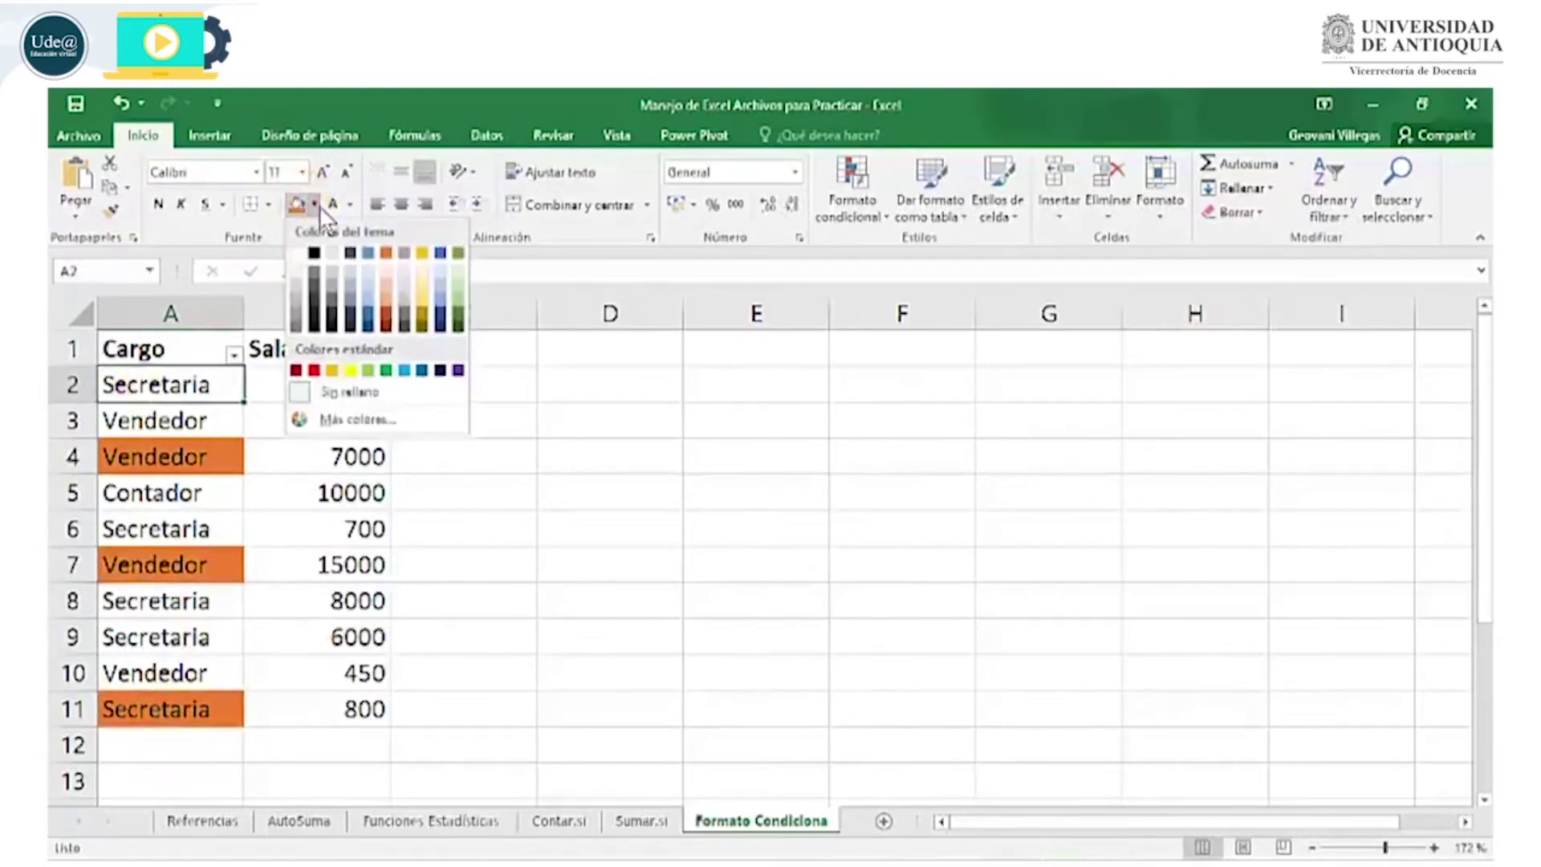
left_click(446, 254)
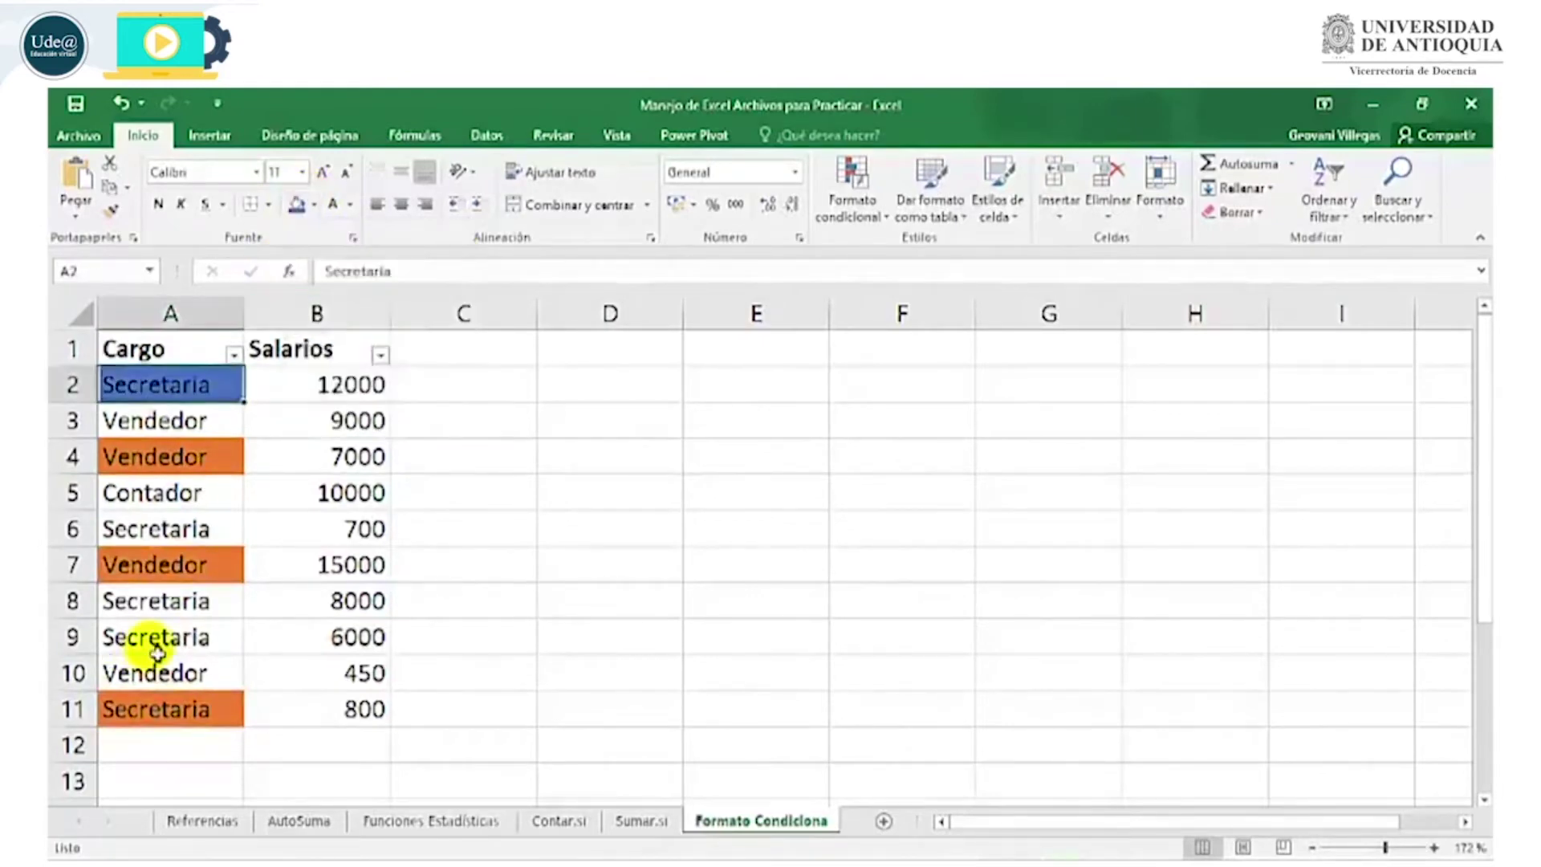
left_click(141, 639)
left_click(295, 205)
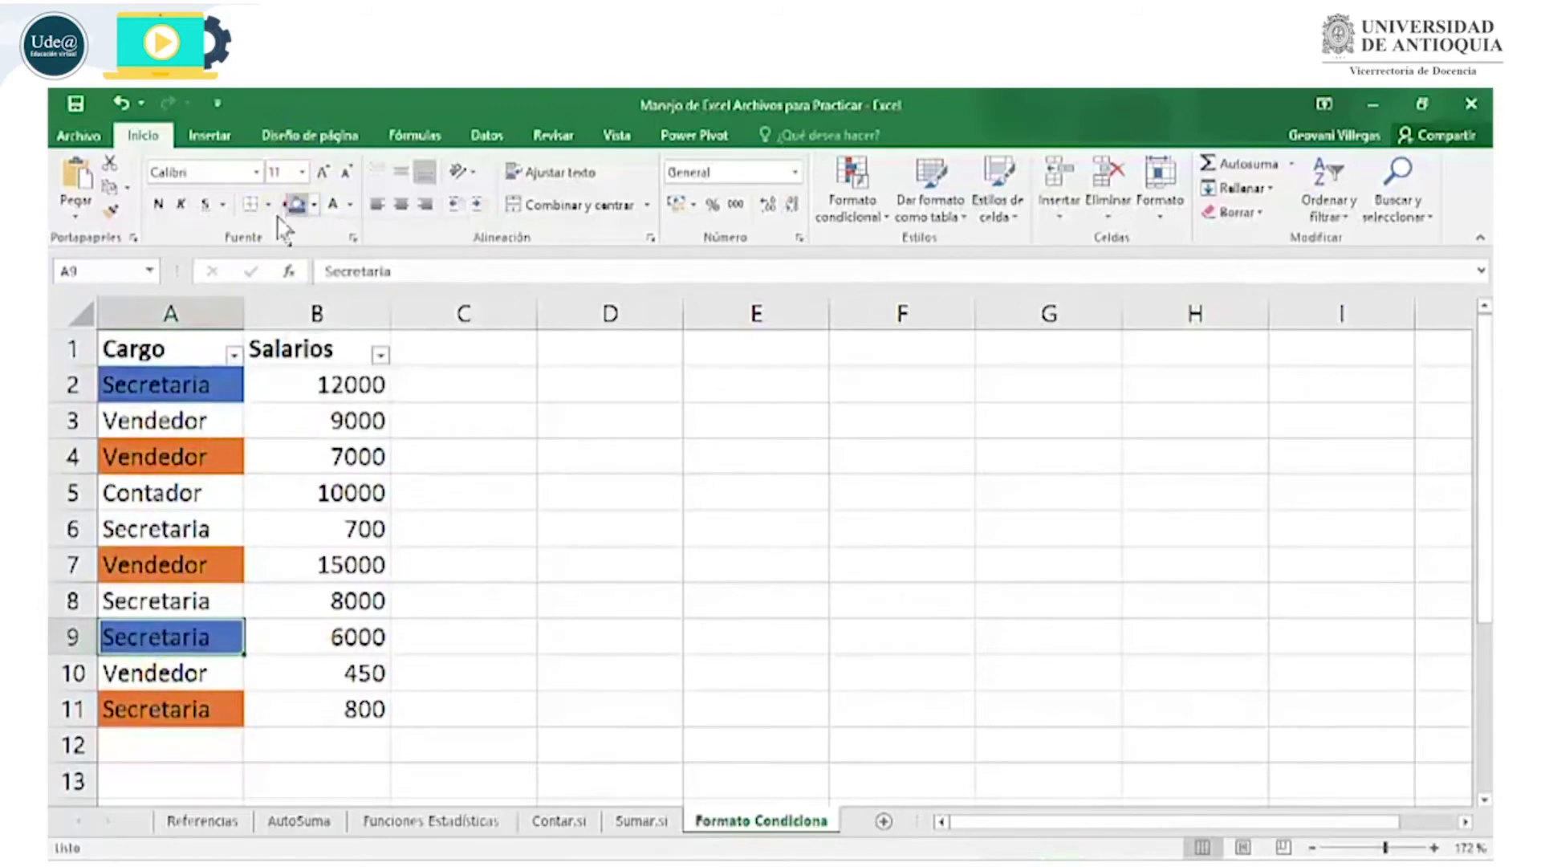
left_click(152, 492)
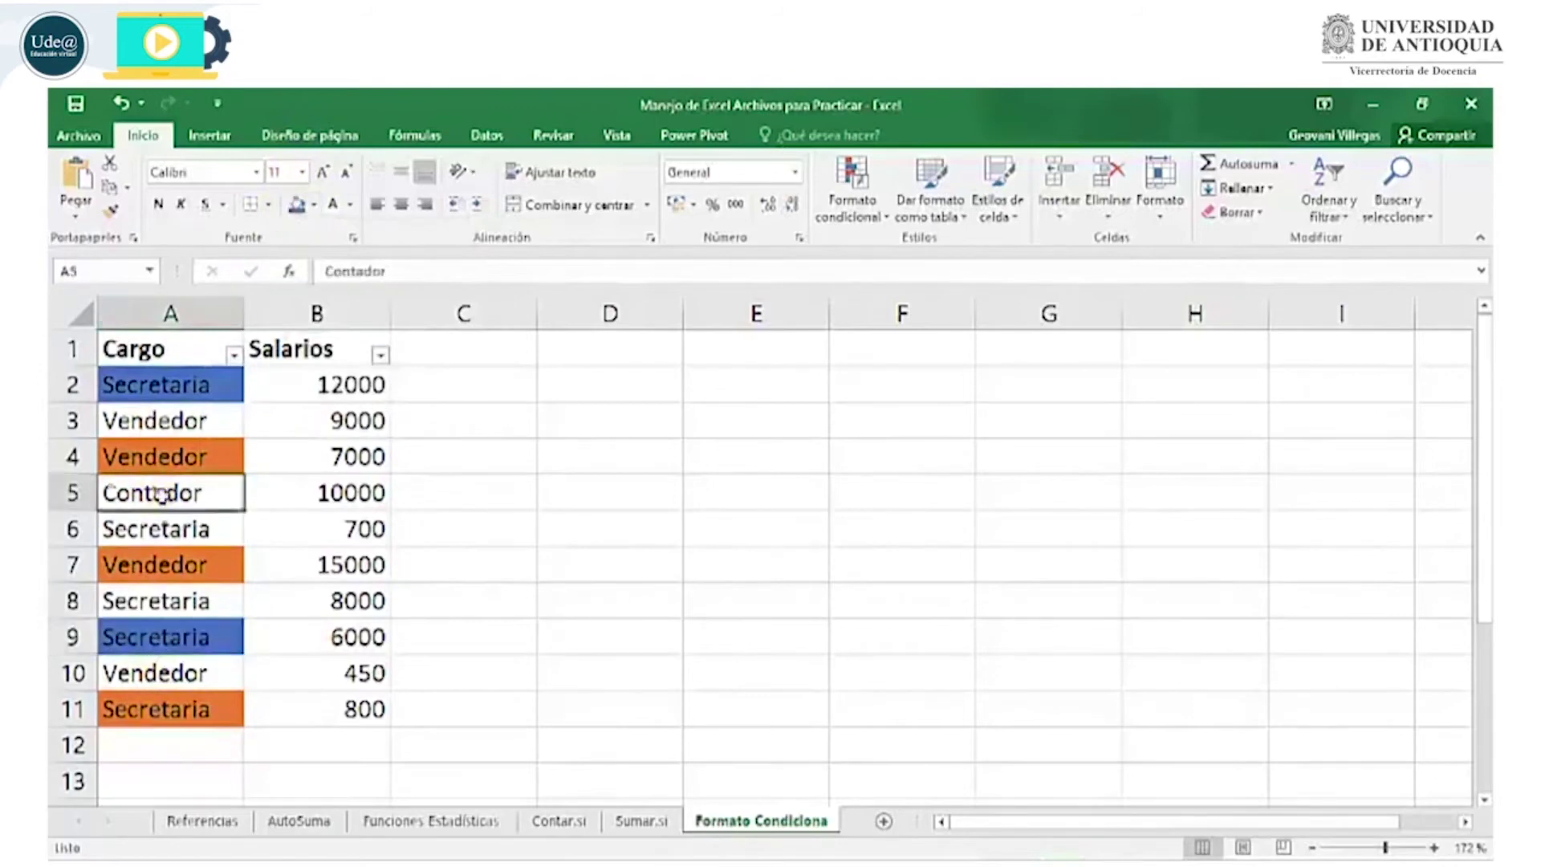
left_click(297, 205)
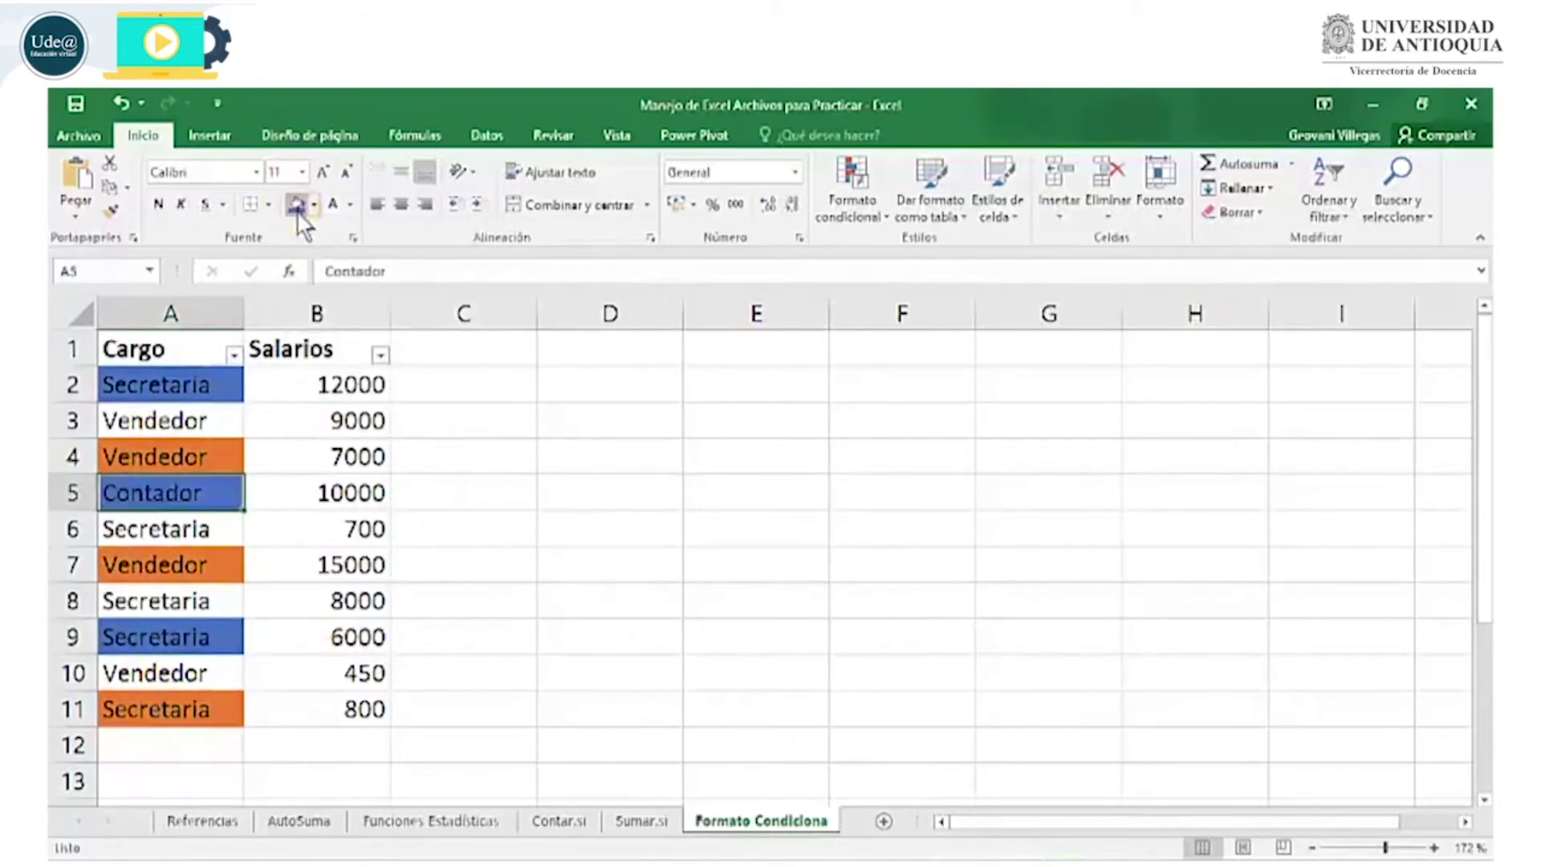
left_click(233, 355)
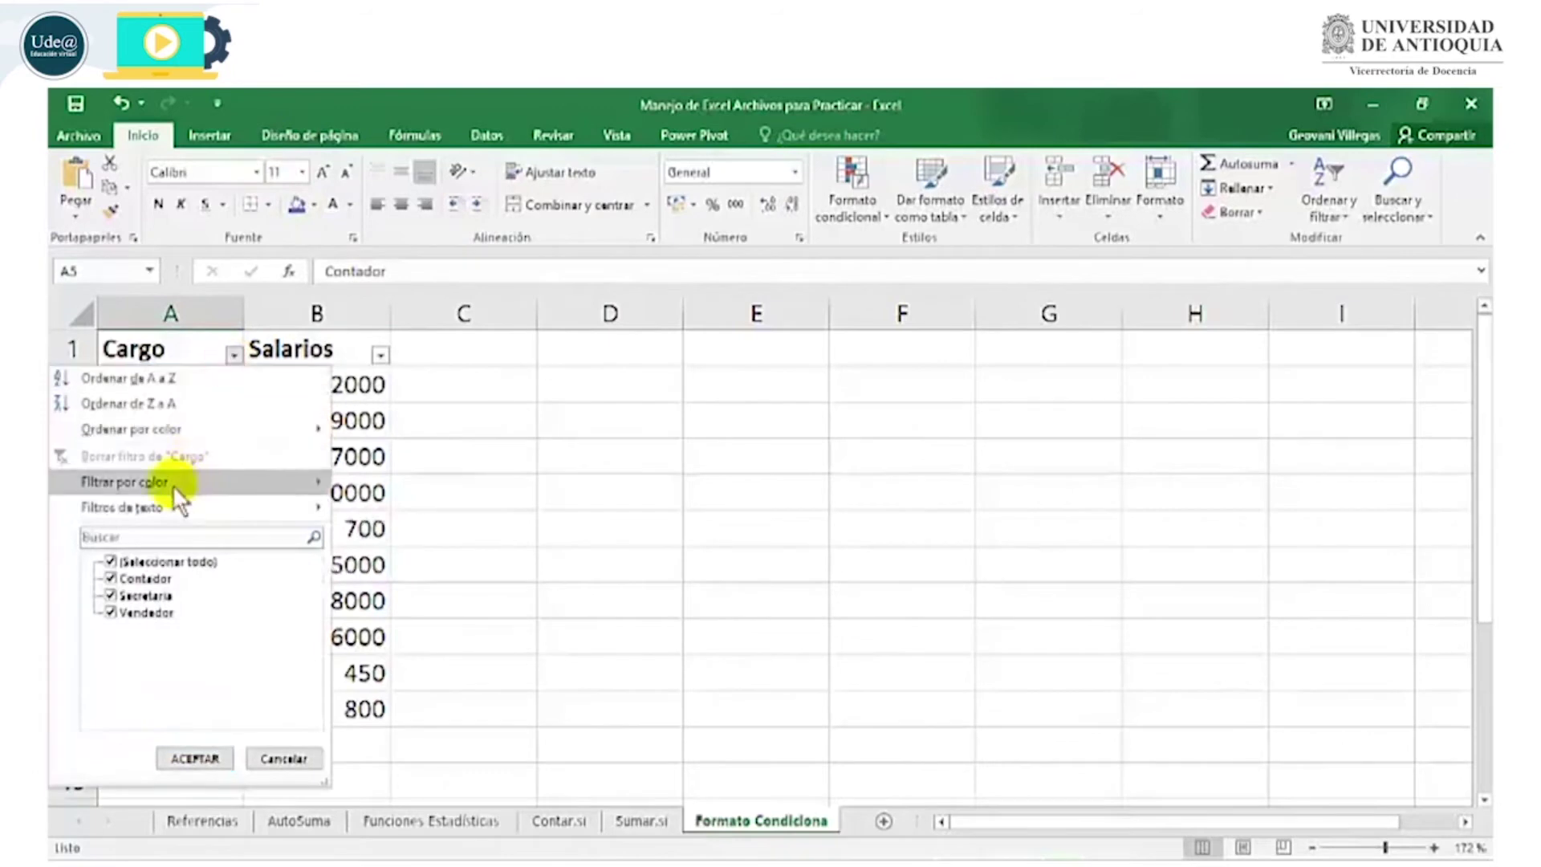
mouse_move(125, 482)
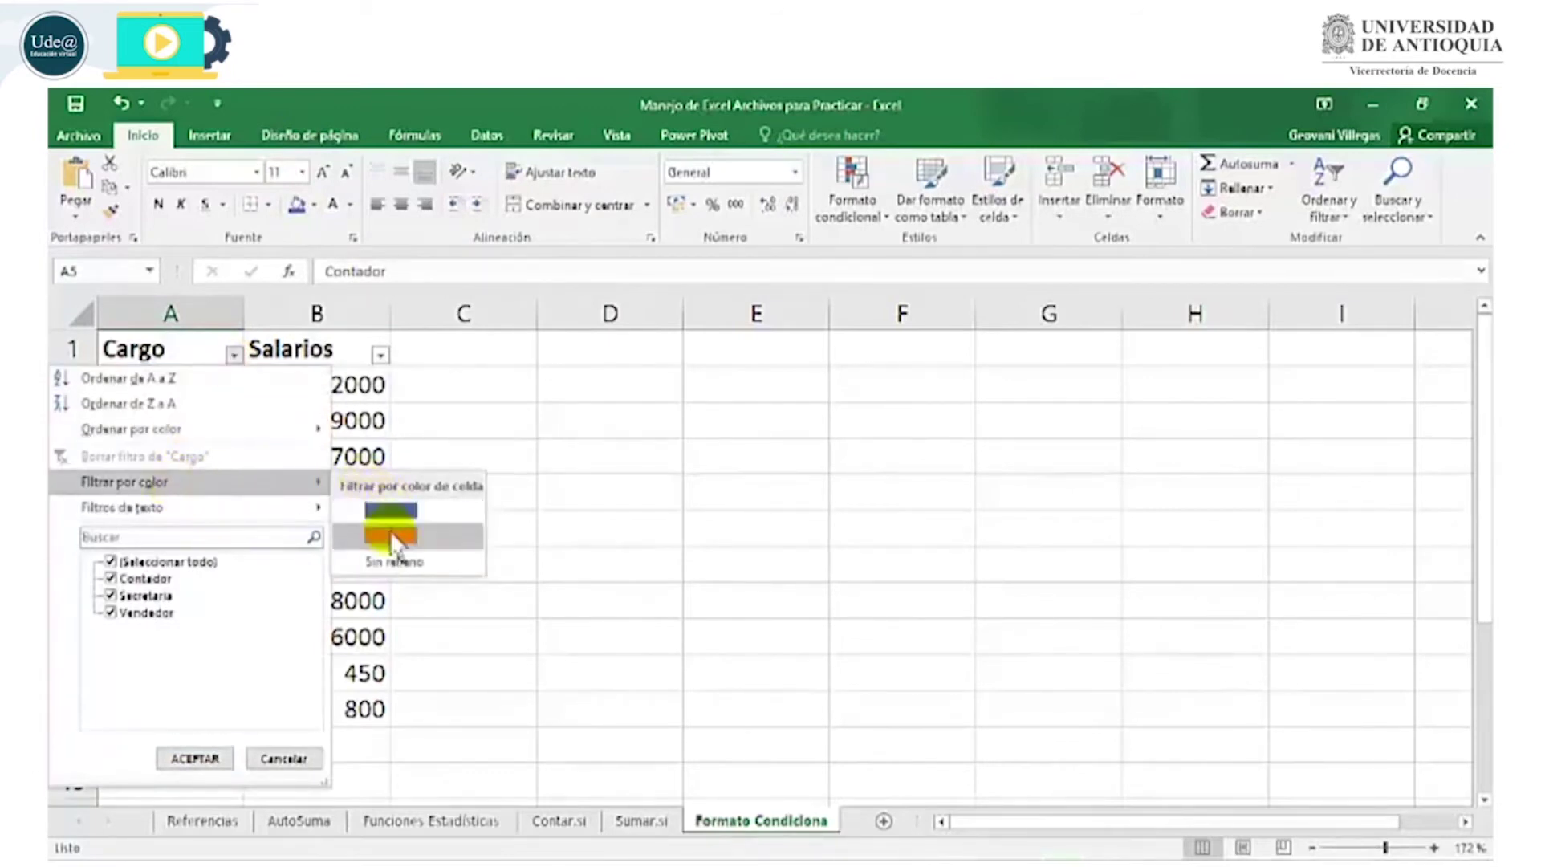
left_click(390, 534)
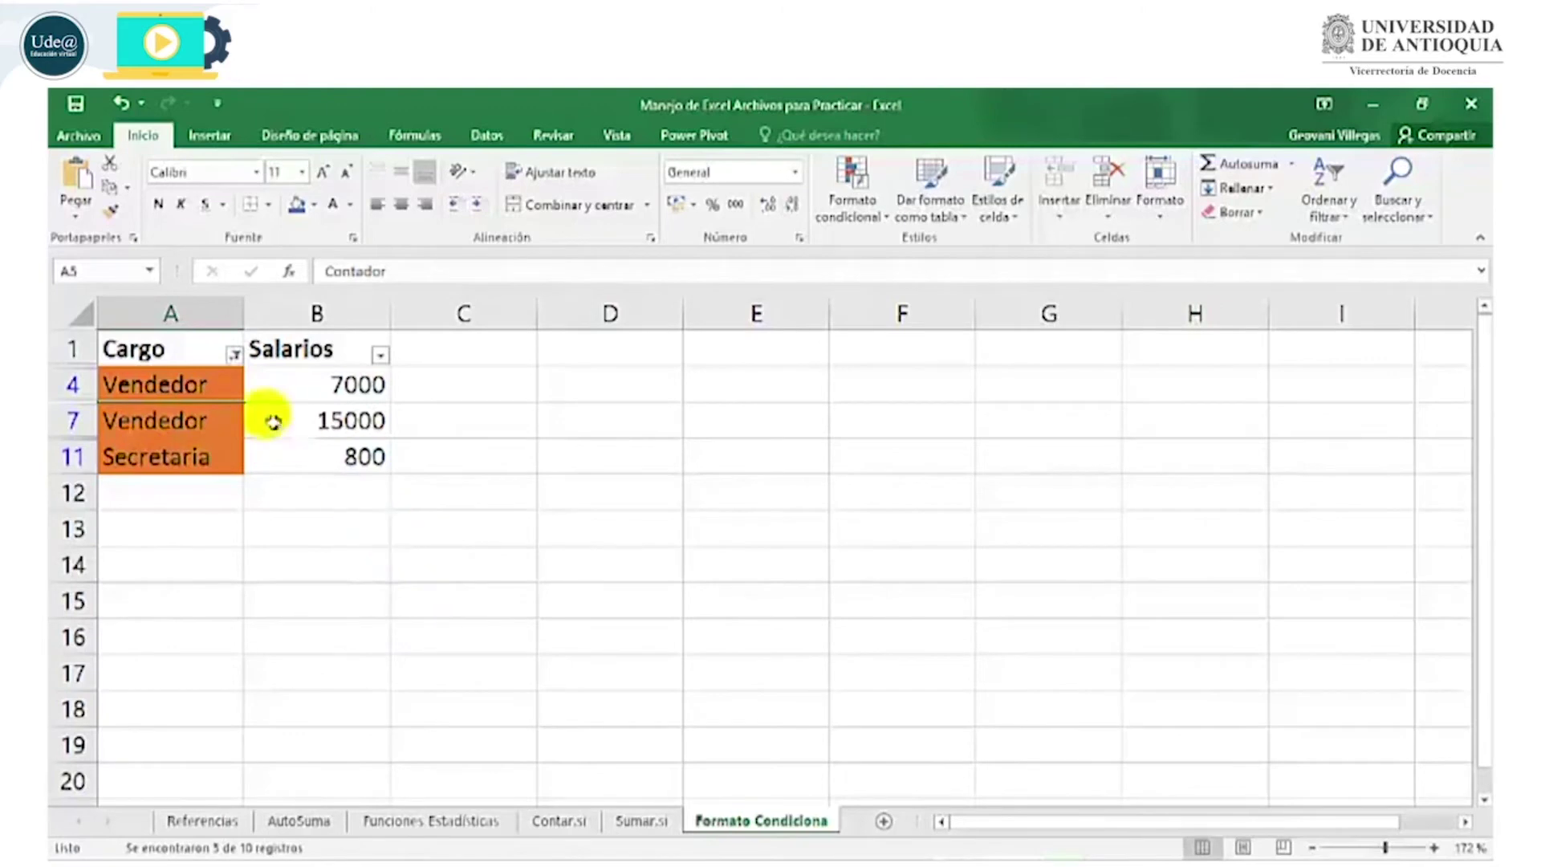
left_click(233, 355)
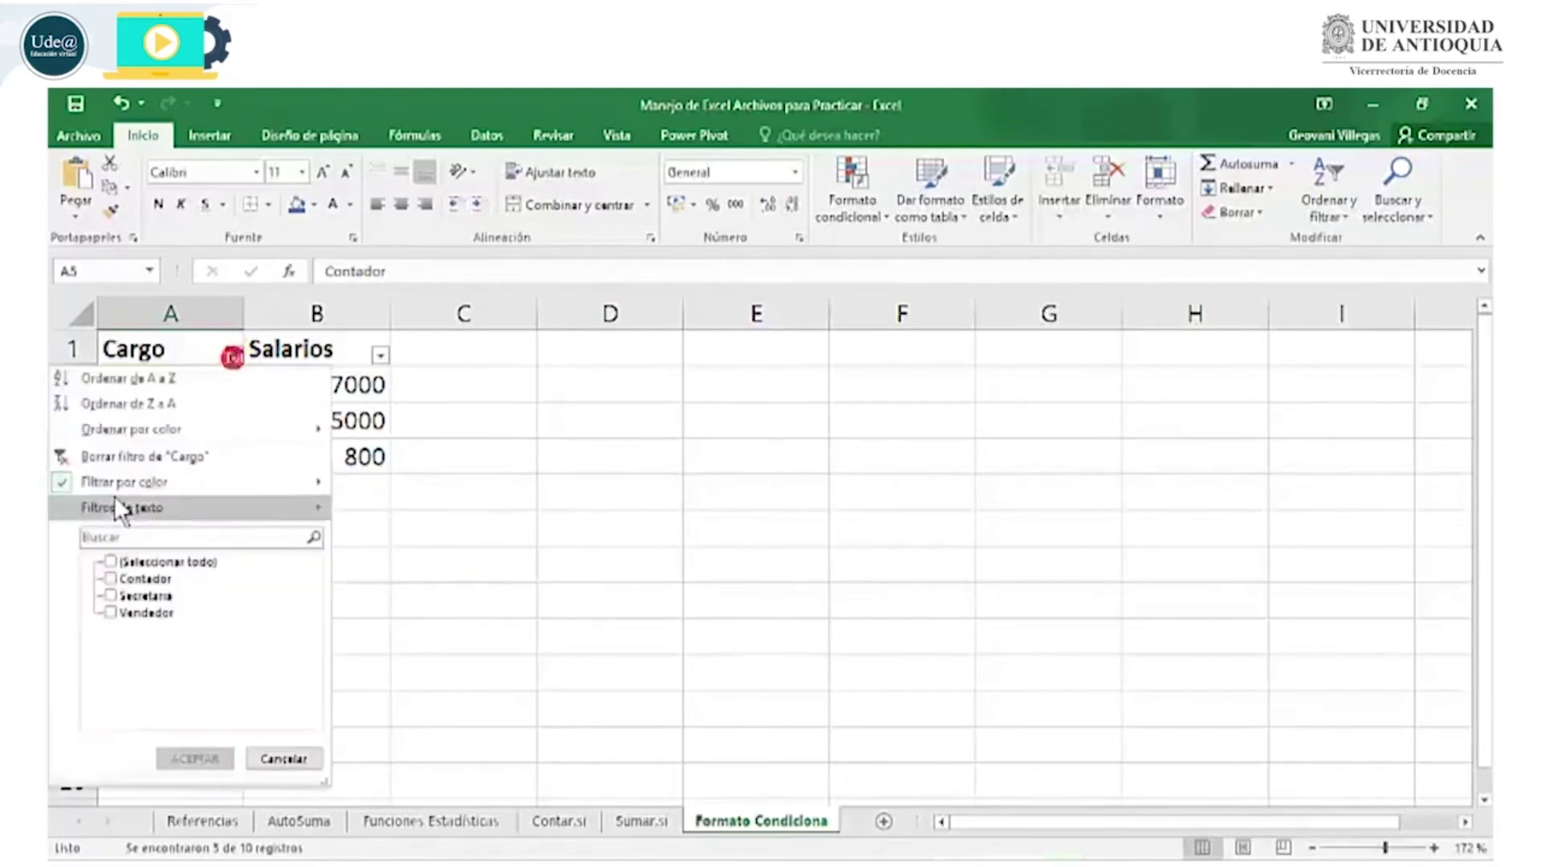
left_click(113, 462)
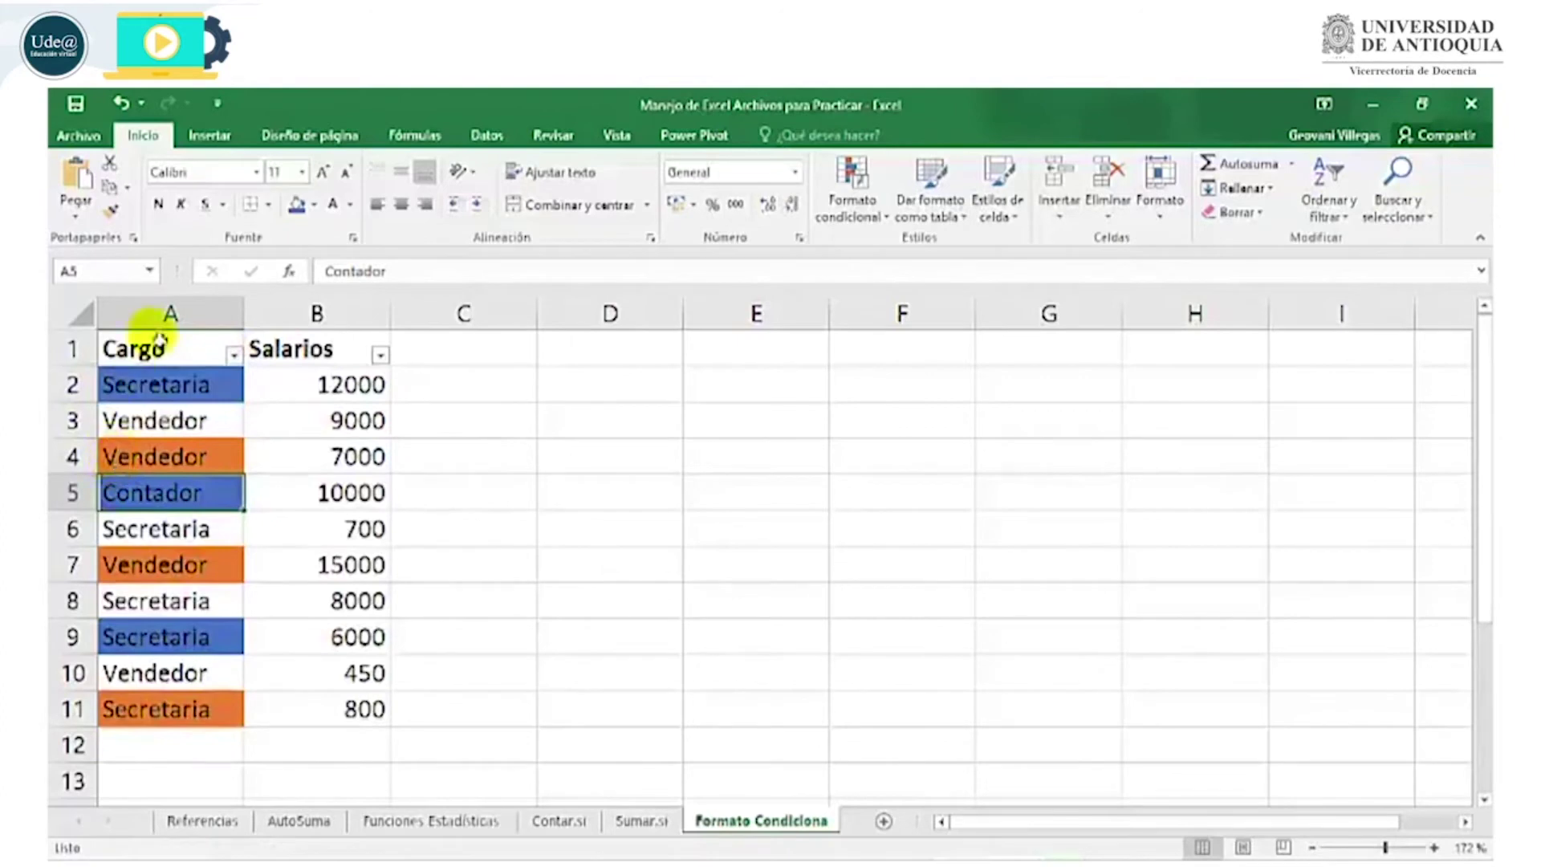
left_click_drag(152, 347, 152, 706)
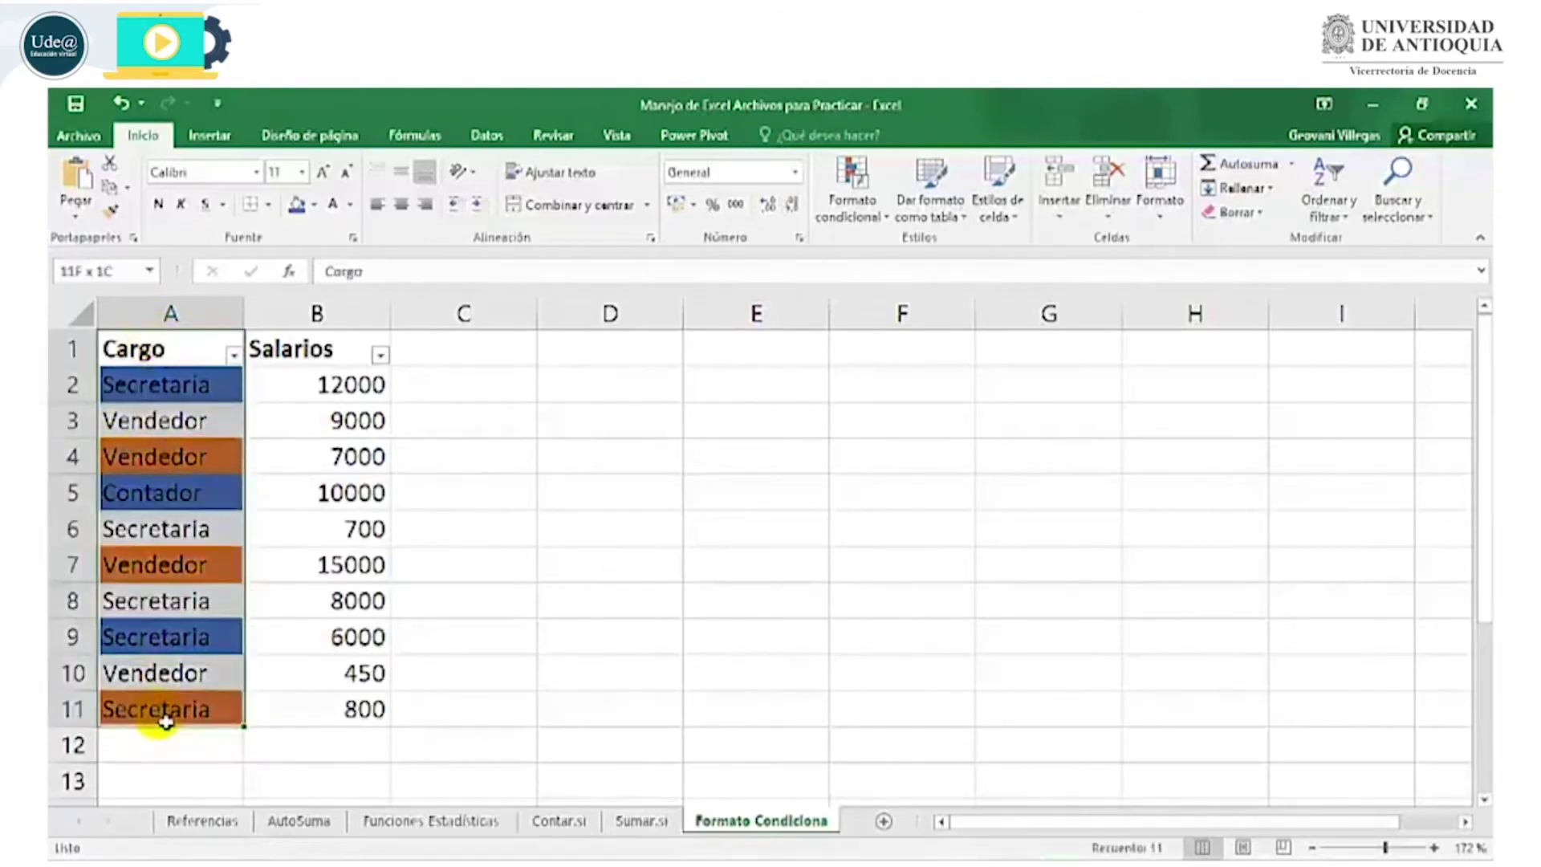
- Use Borrar formatos on the Cargo cells to remove the orange and blue fills
left_click(1260, 213)
left_click(1249, 264)
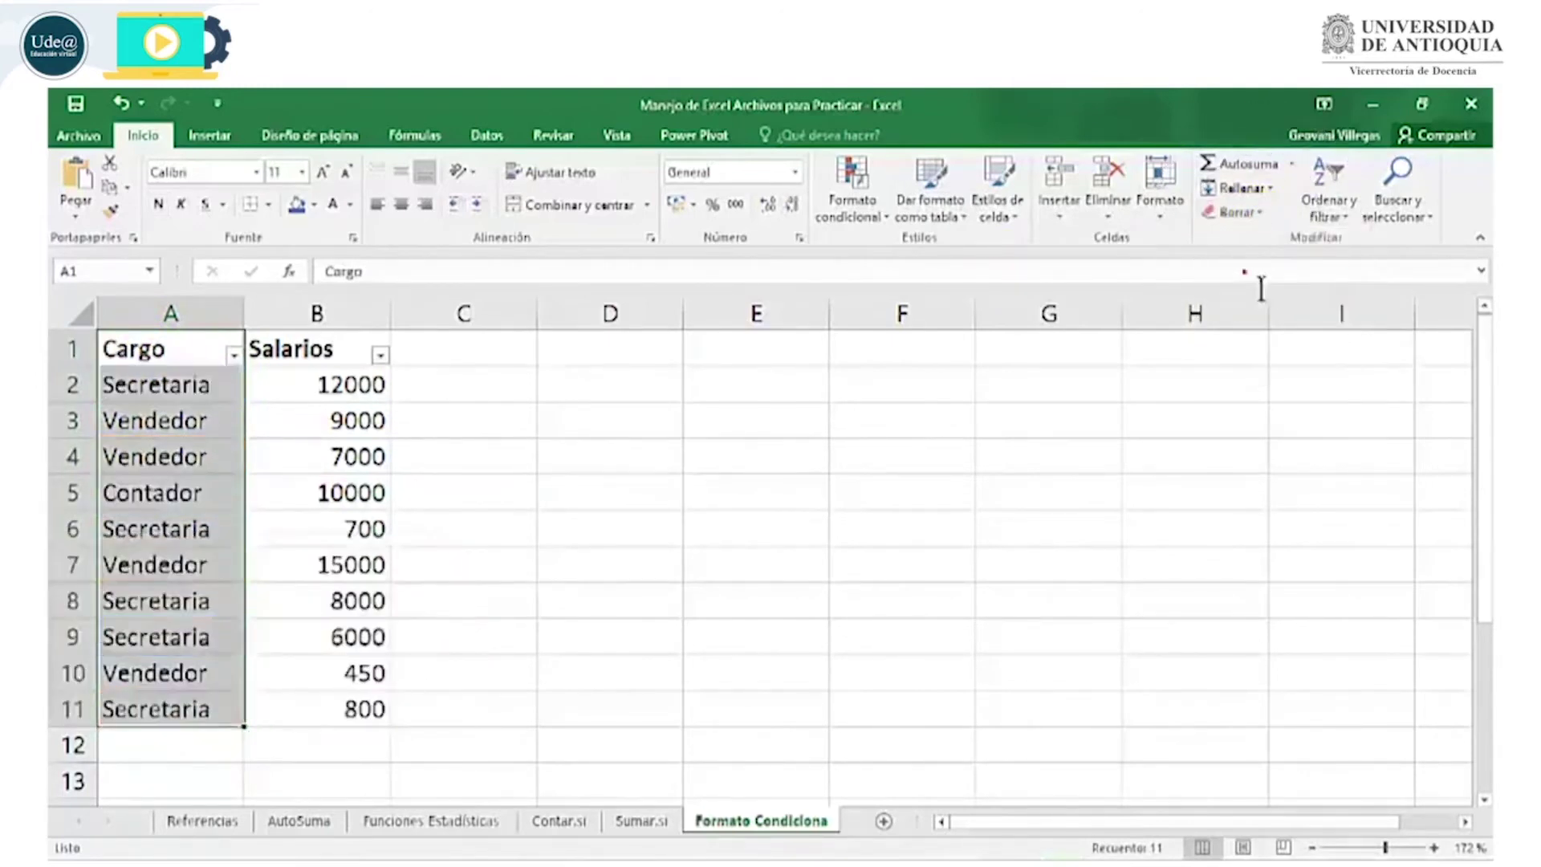
left_click(339, 359)
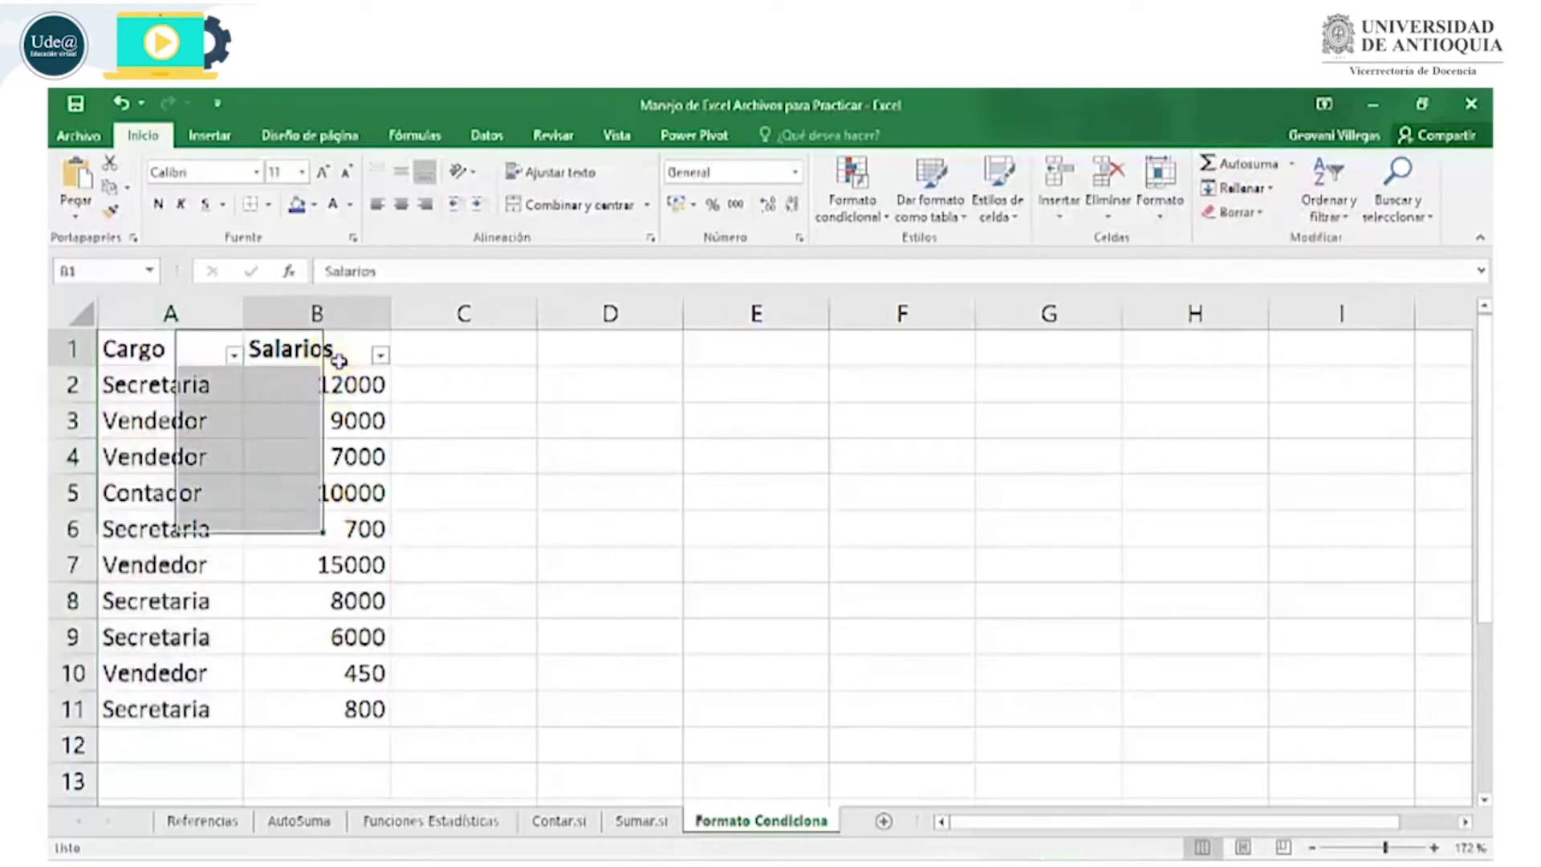
- Apply a Salarios Mayor que filter, leaving seven rows with salaries from 6000 to 15000
left_click(381, 356)
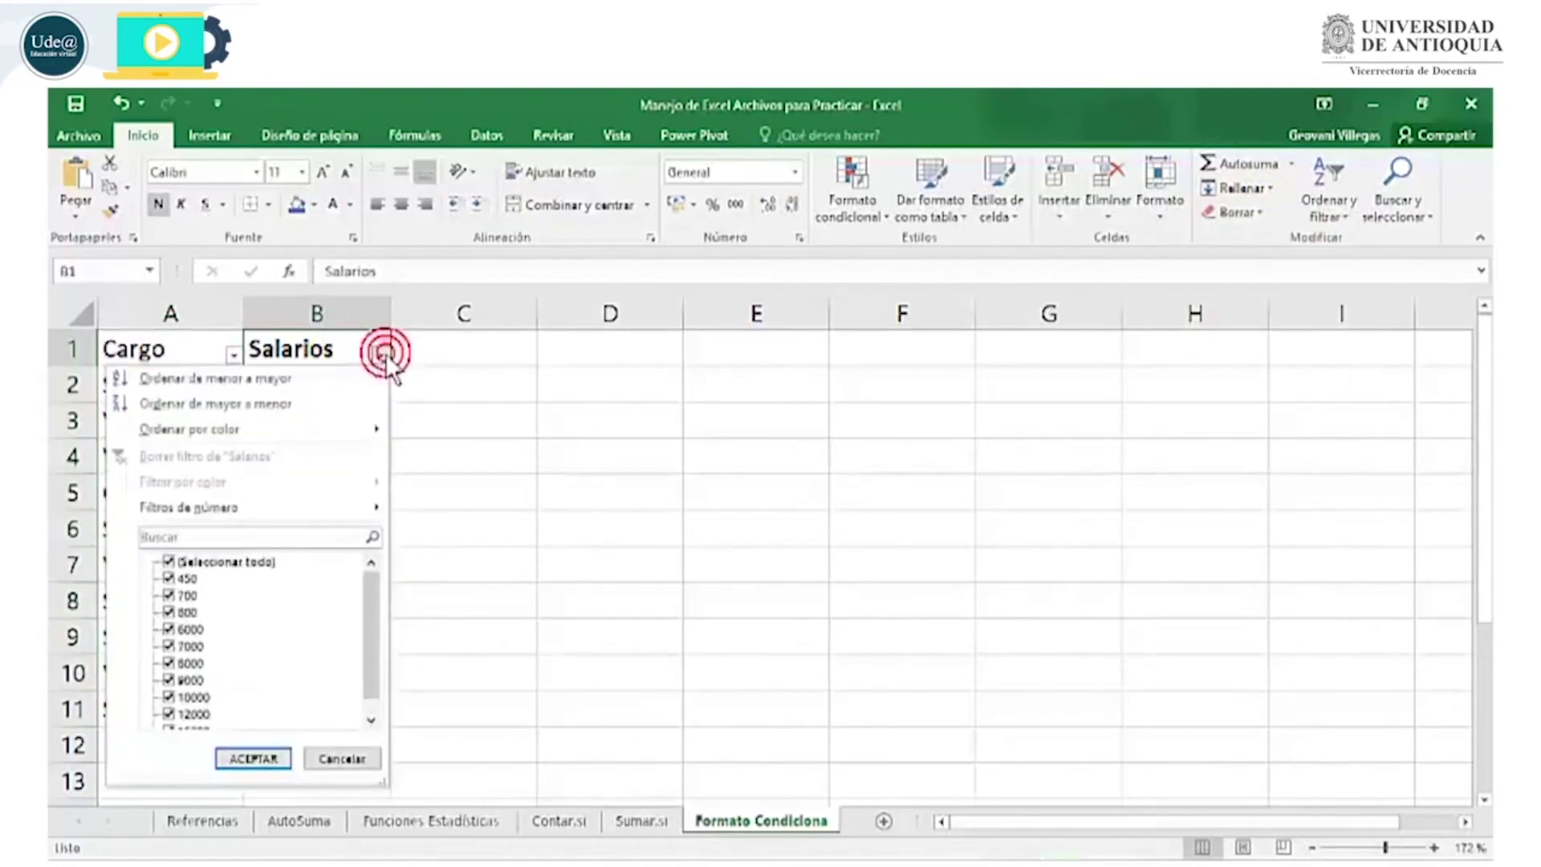
mouse_move(193, 507)
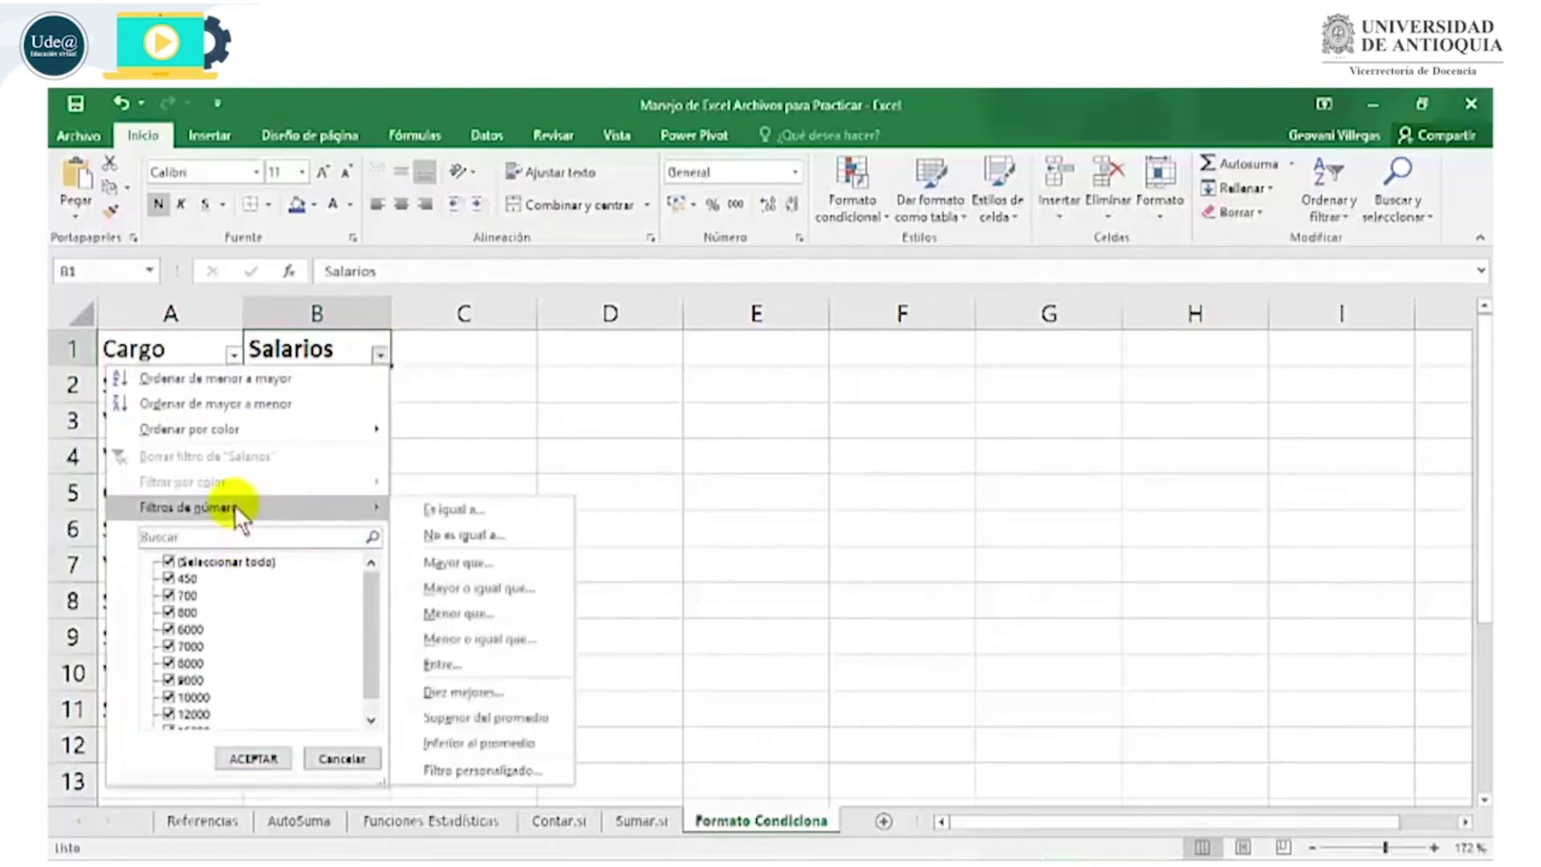
left_click(450, 563)
type("5000")
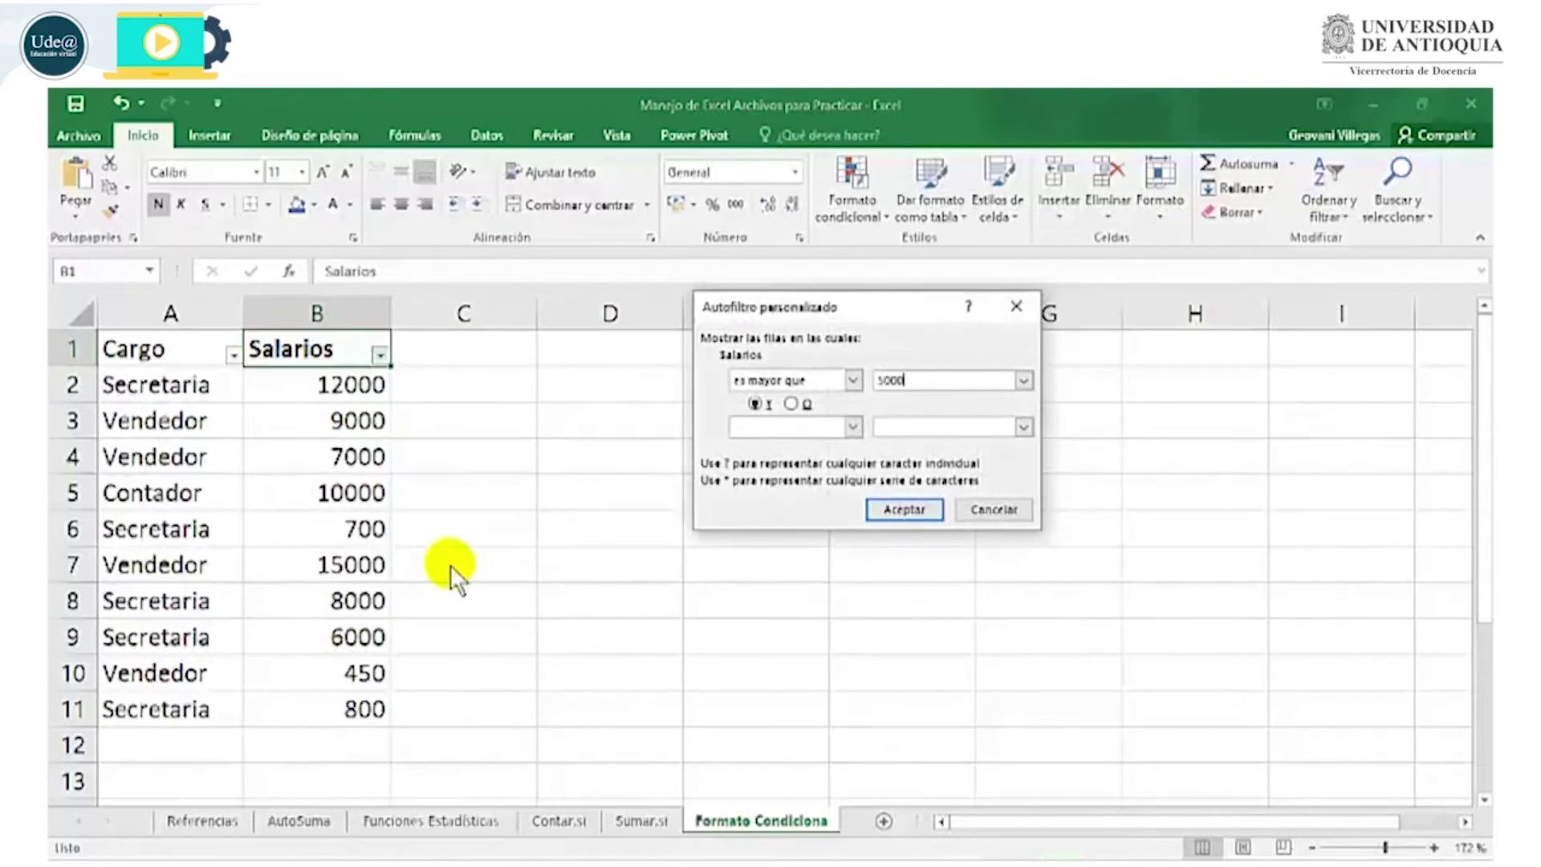
key("Return")
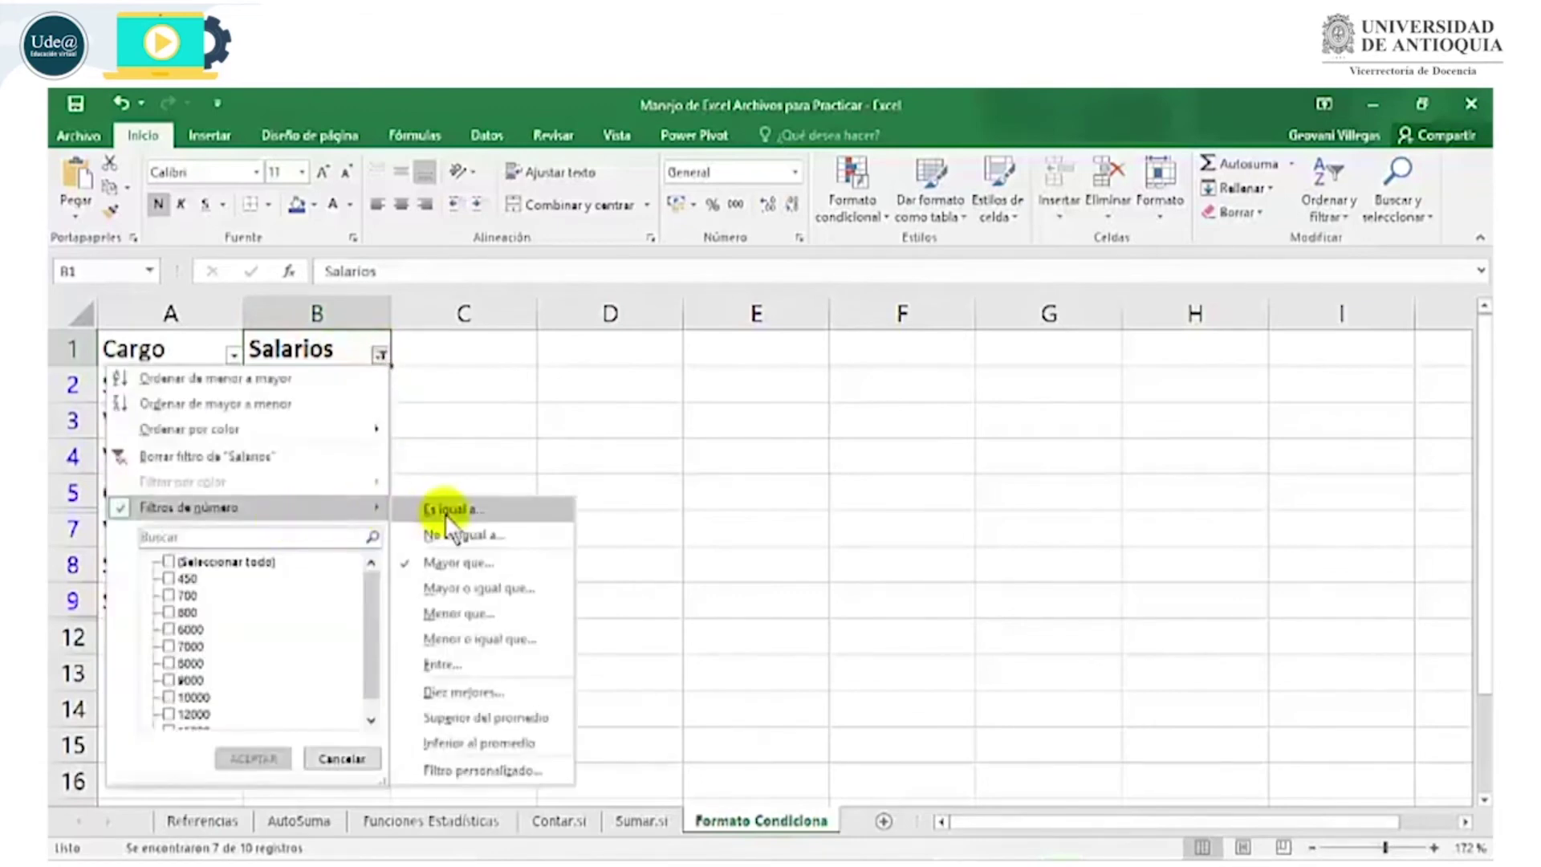
- Try a Salarios range filter from 400 up showing three records, then remove the Salarios filter
left_click(460, 658)
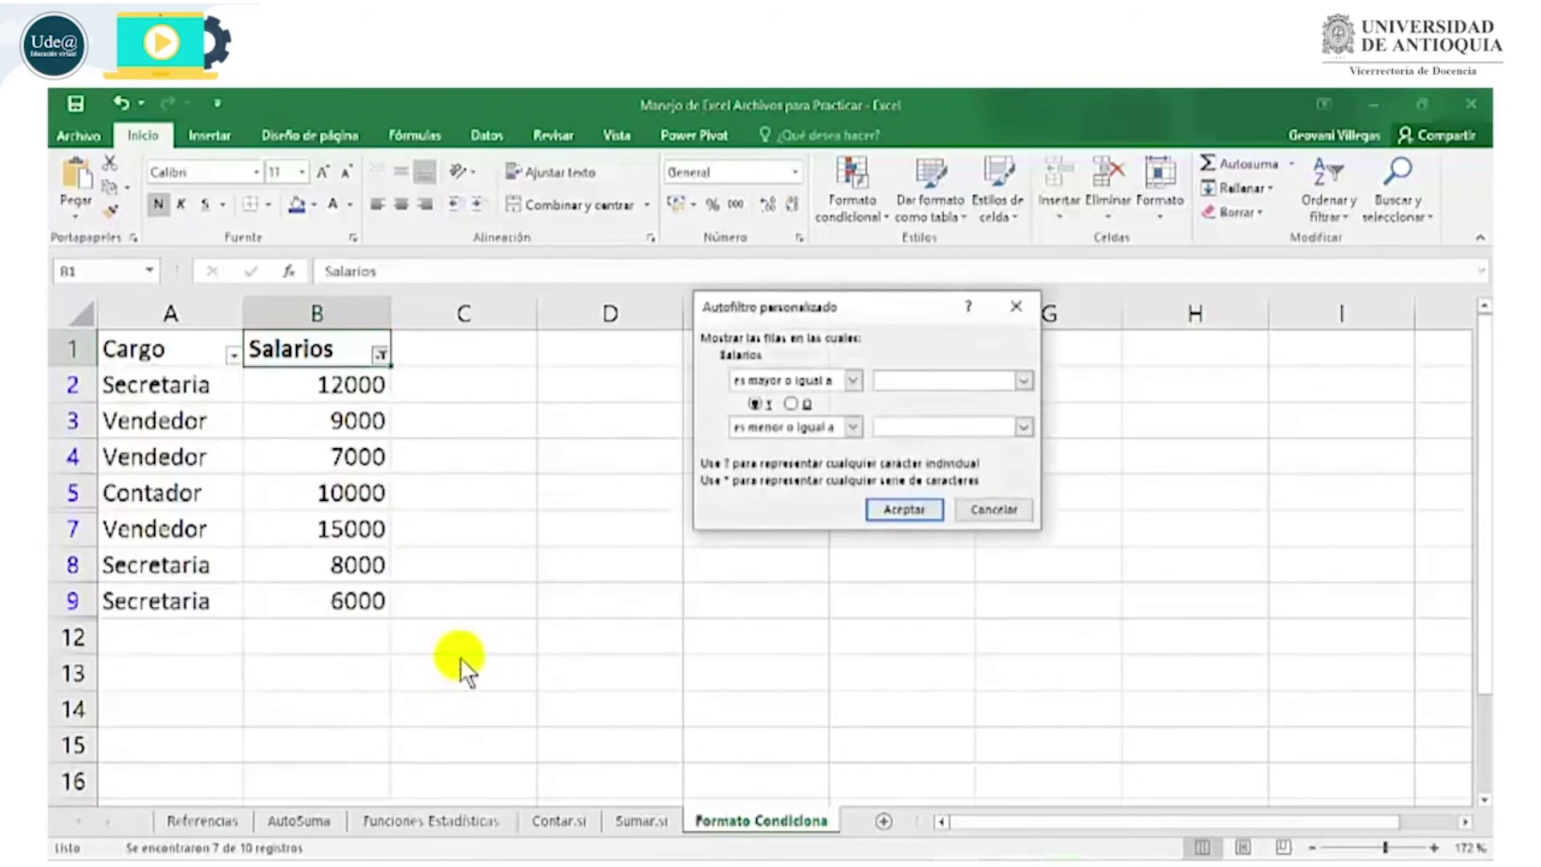
type("40")
key("Tab")
key("Tab")
key("Tab")
key("Return")
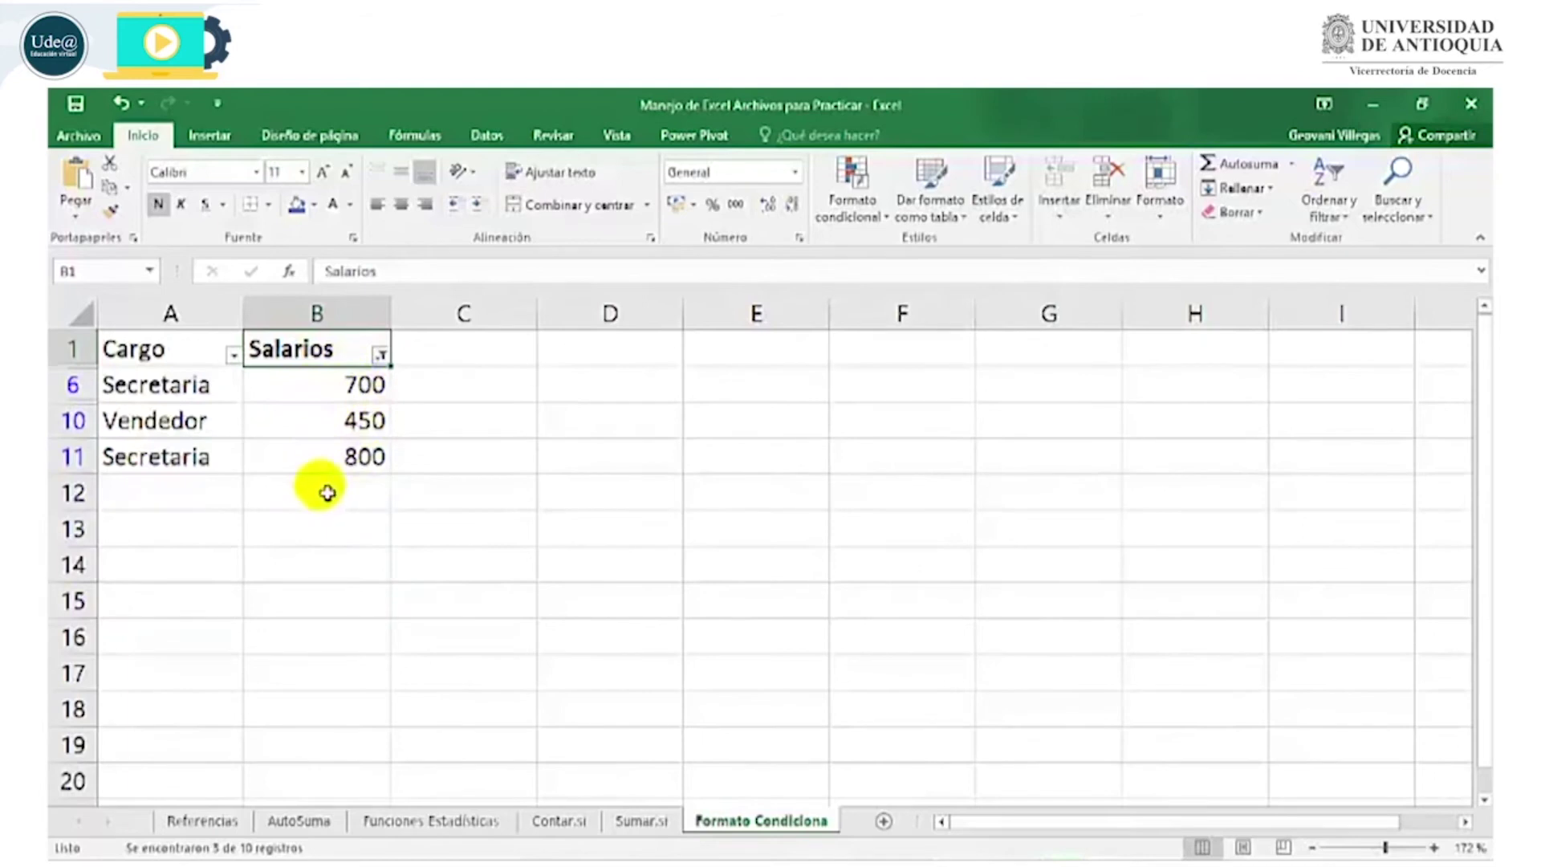
left_click(382, 355)
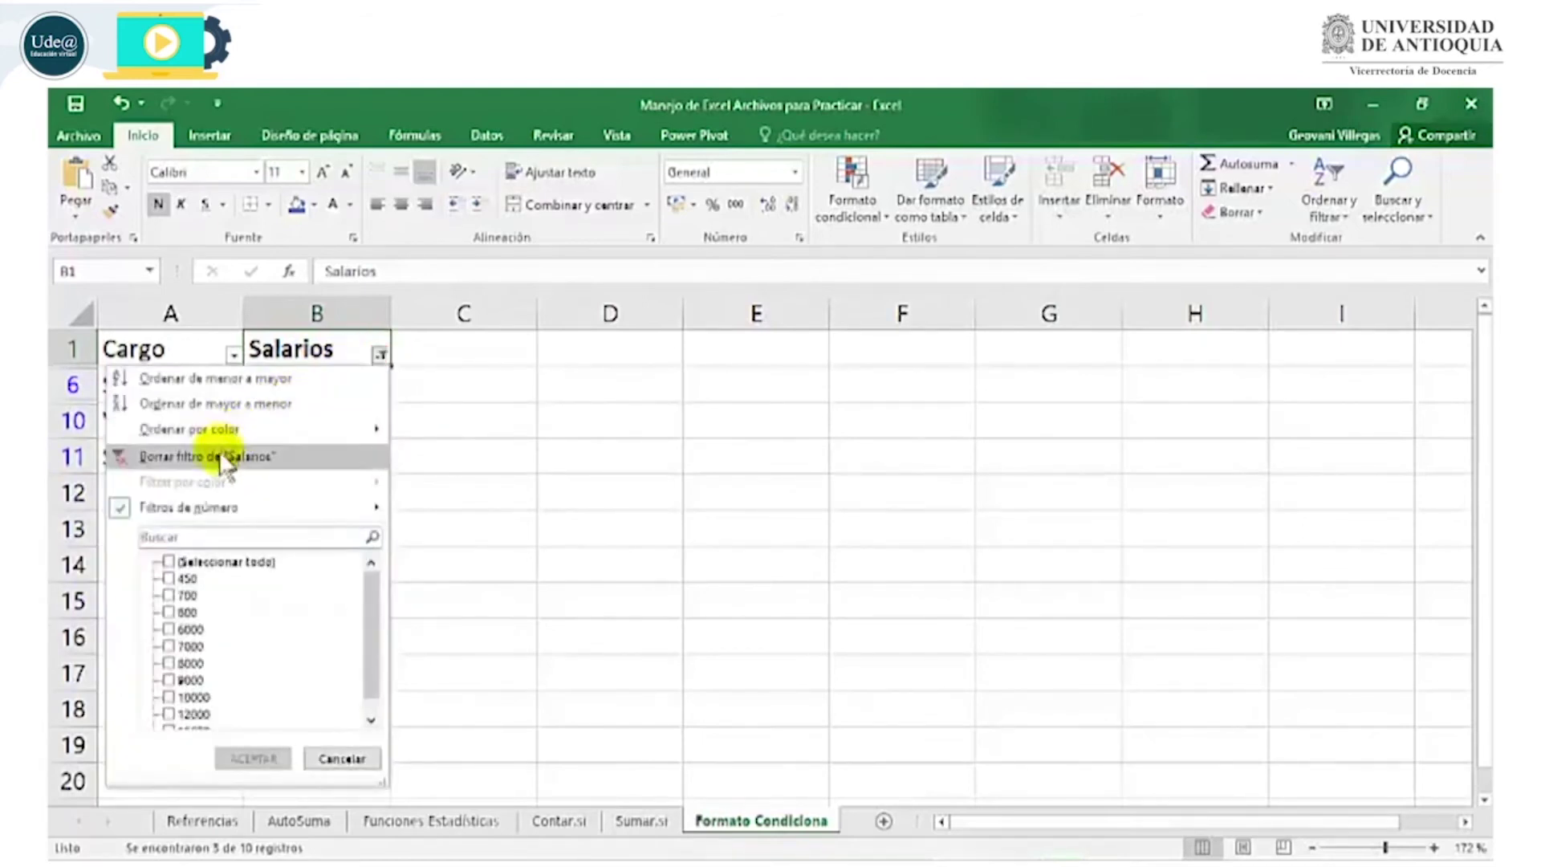
left_click(332, 457)
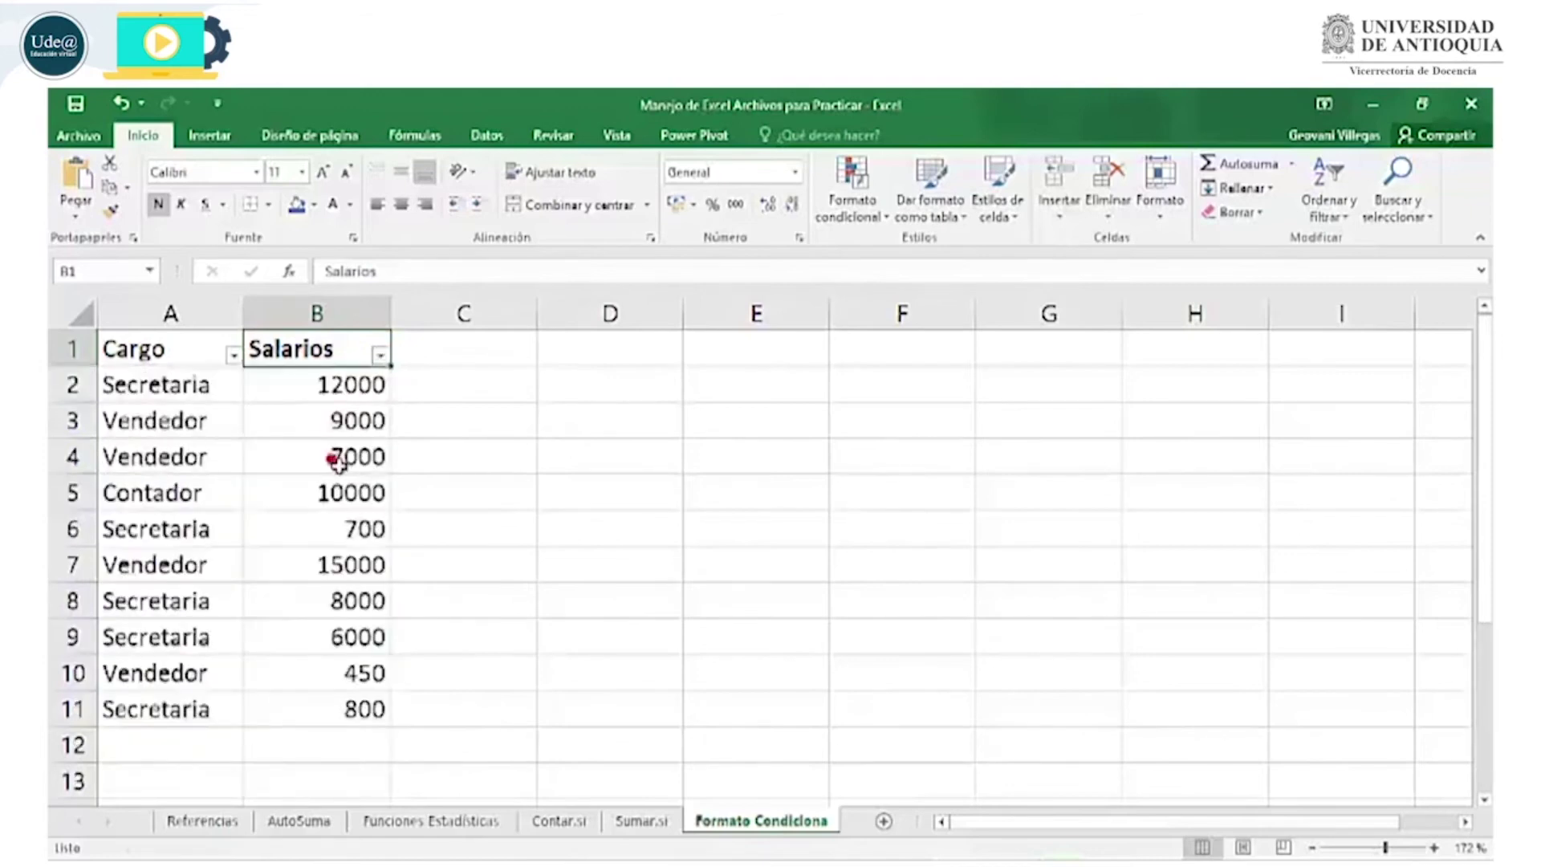
left_click(381, 355)
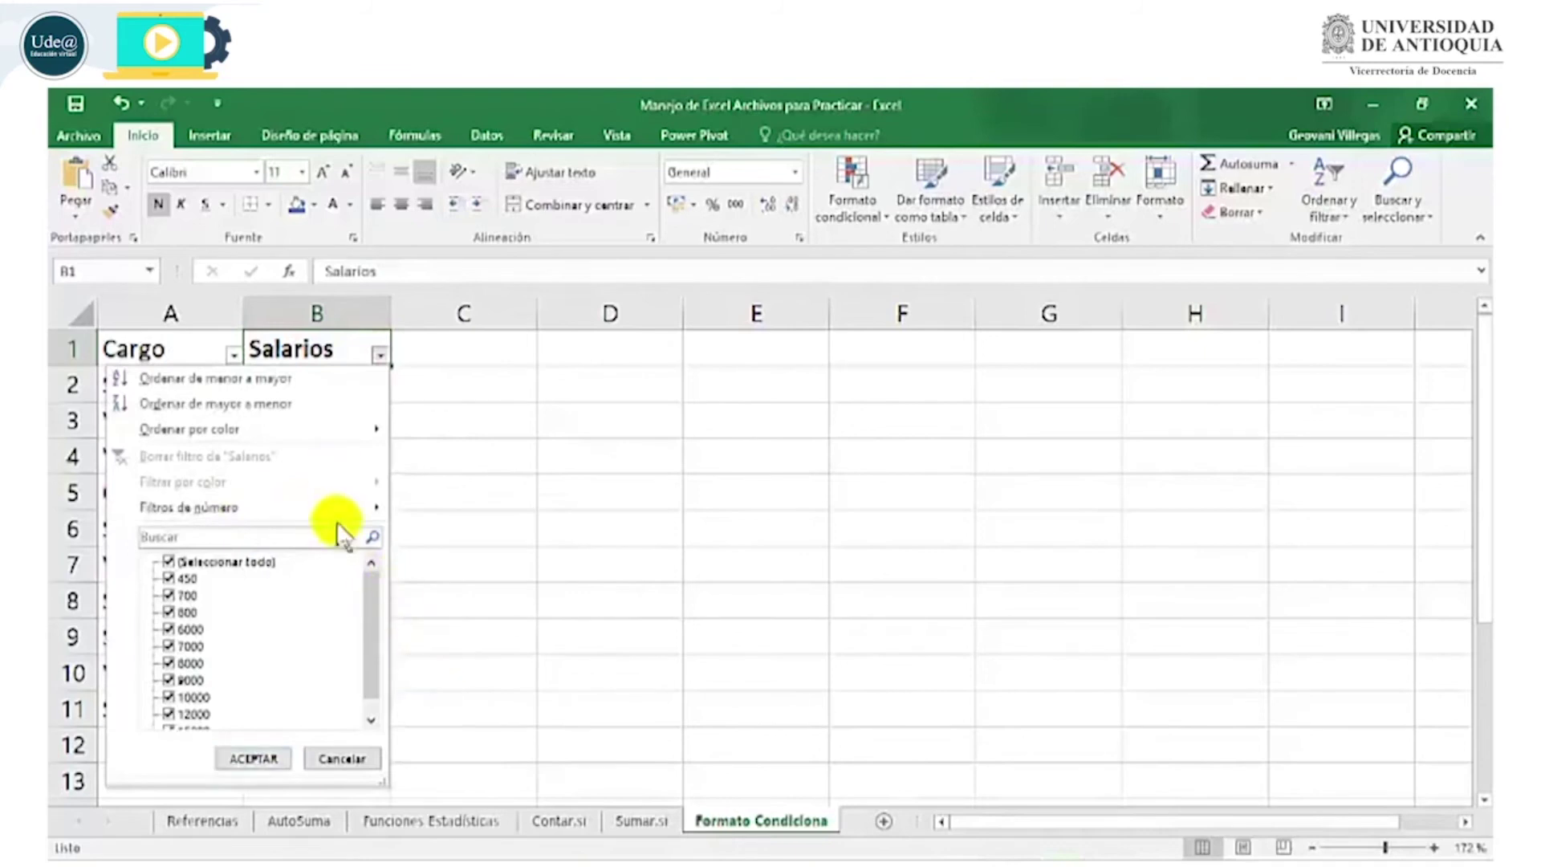
mouse_move(241, 508)
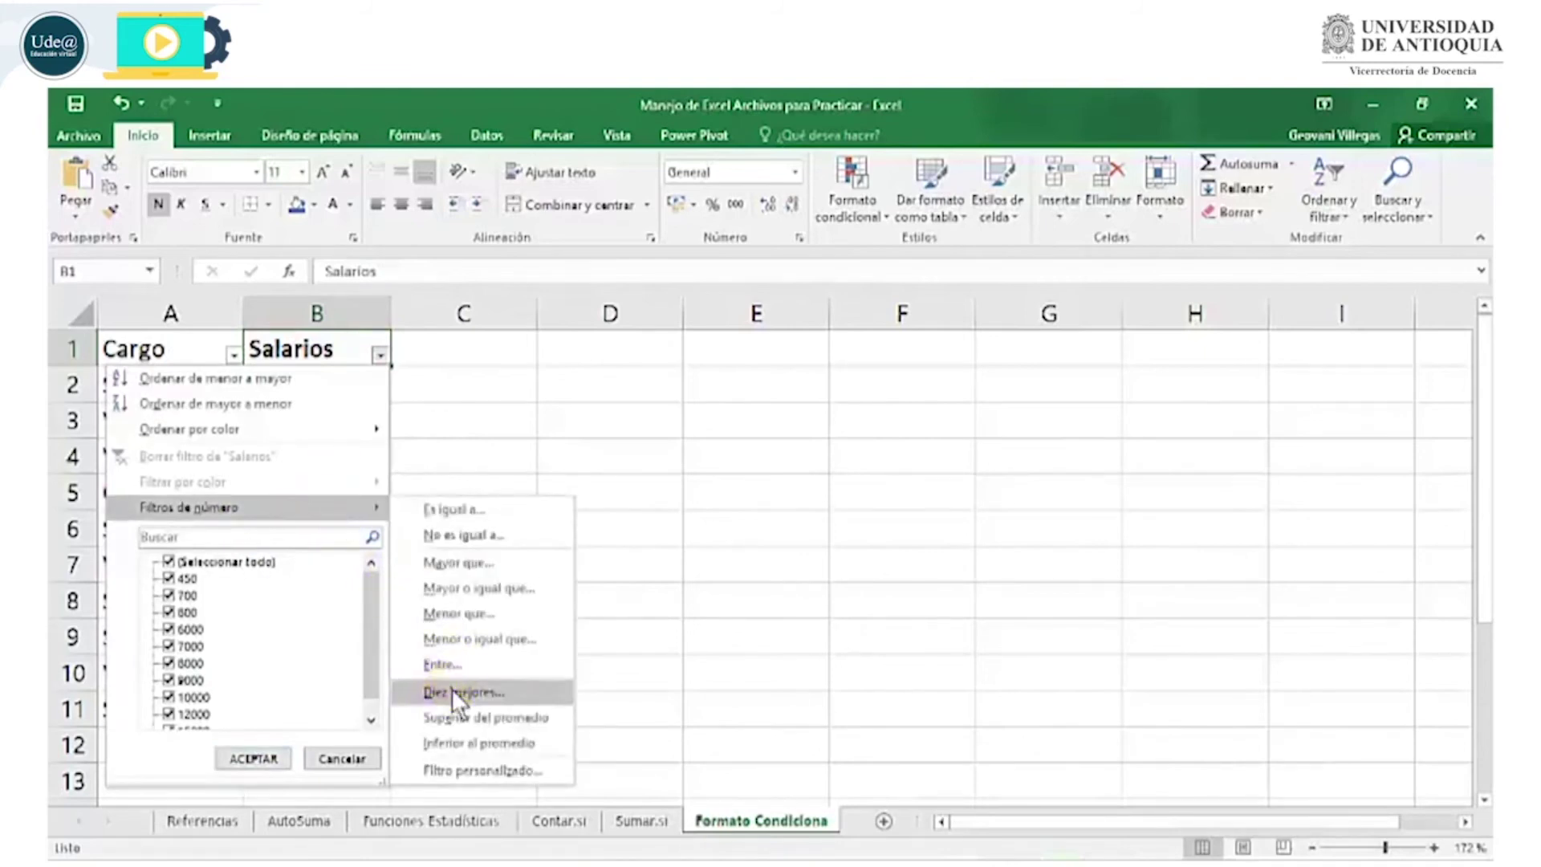
left_click(454, 694)
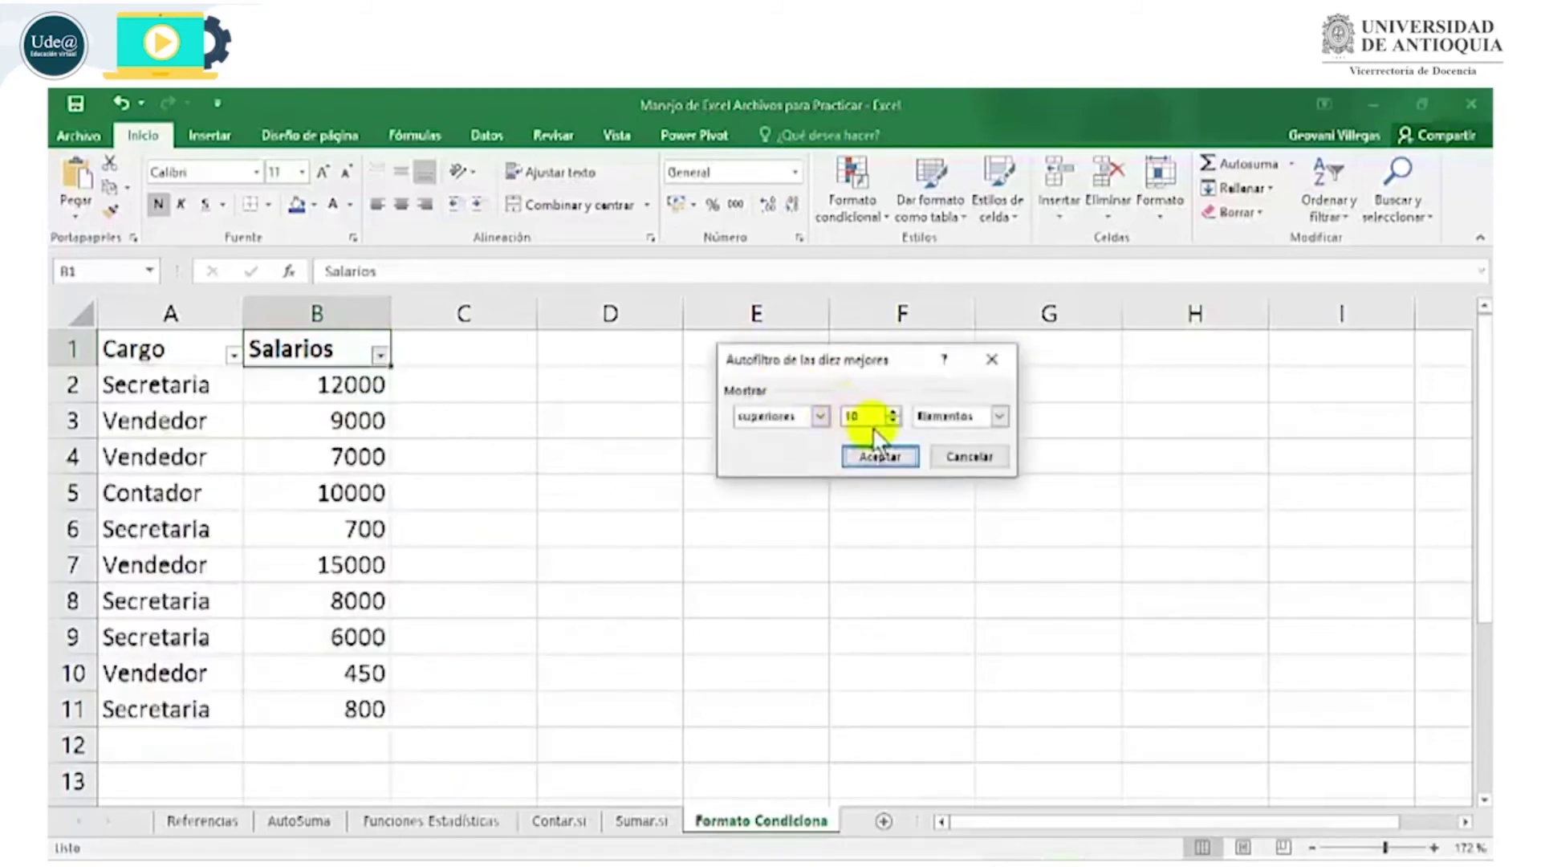
double_click(854, 416)
type("3")
left_click(873, 459)
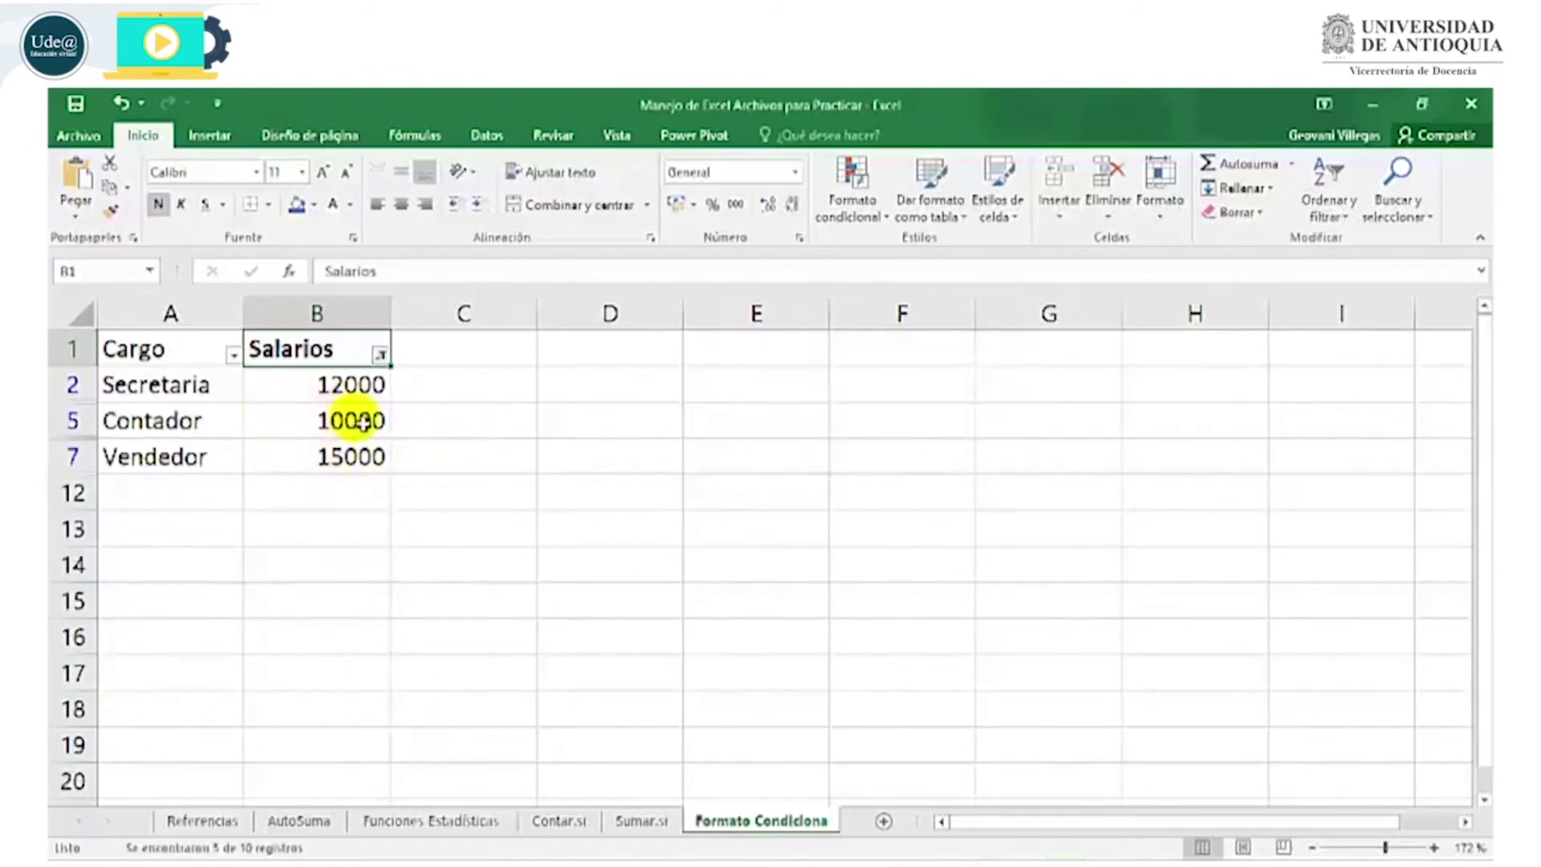
left_click(380, 356)
mouse_move(193, 507)
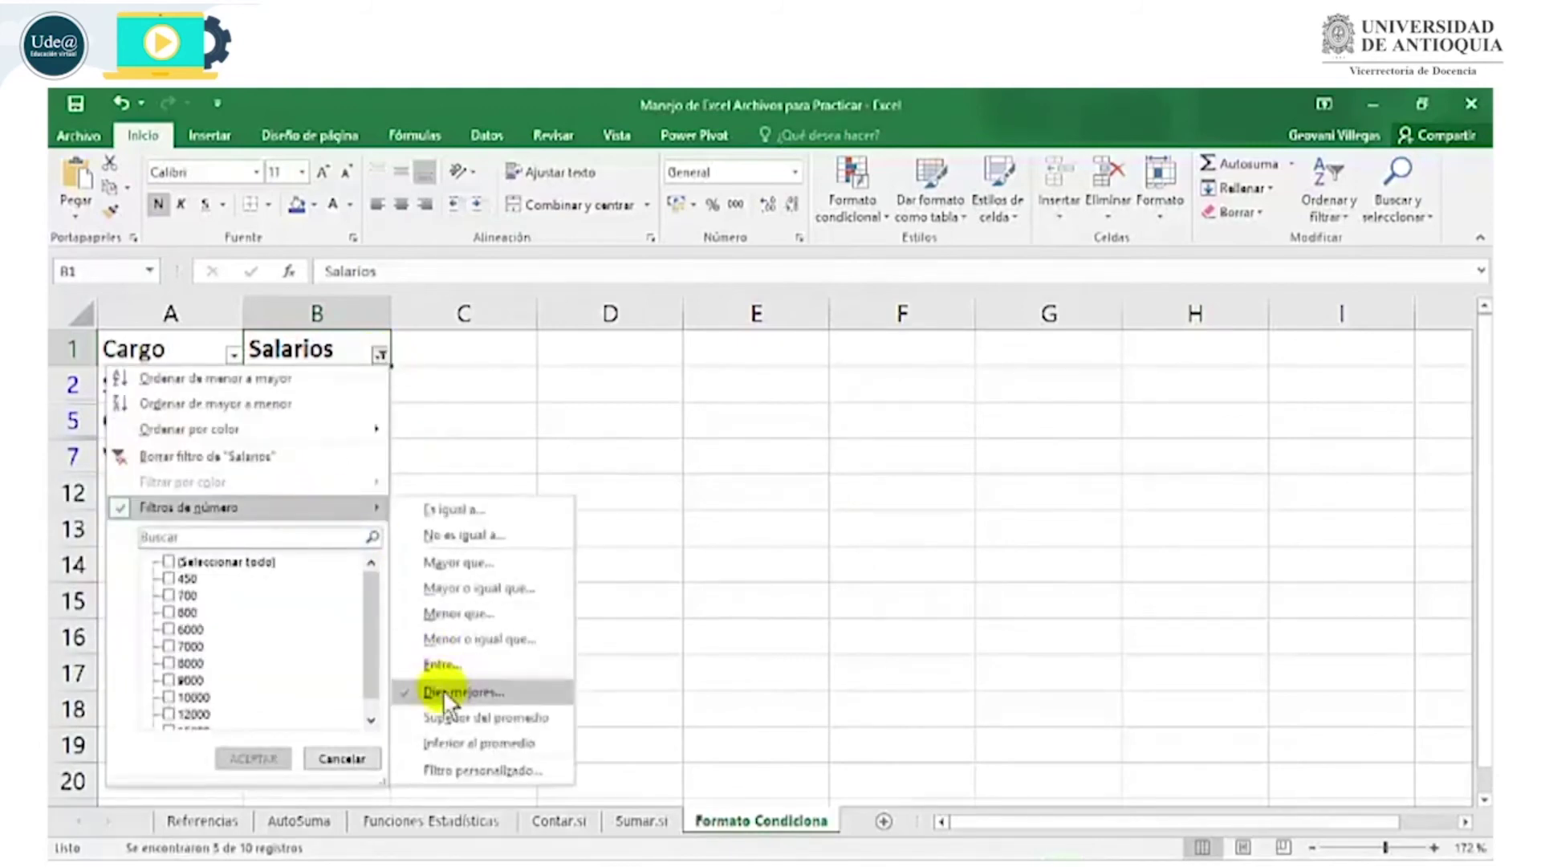
left_click(443, 691)
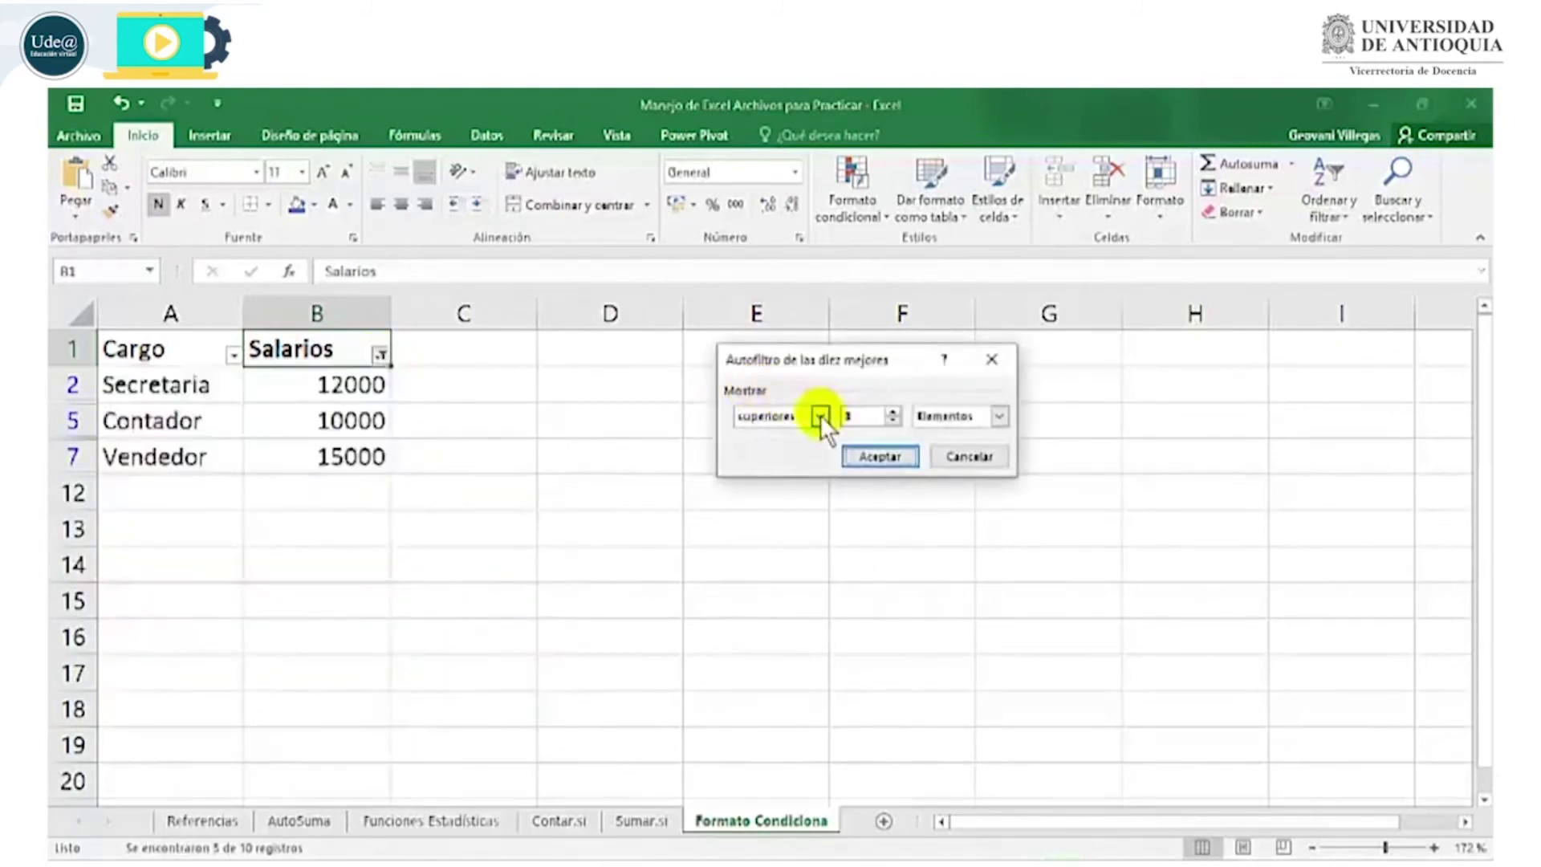
left_click(820, 416)
left_click(788, 451)
left_click(877, 455)
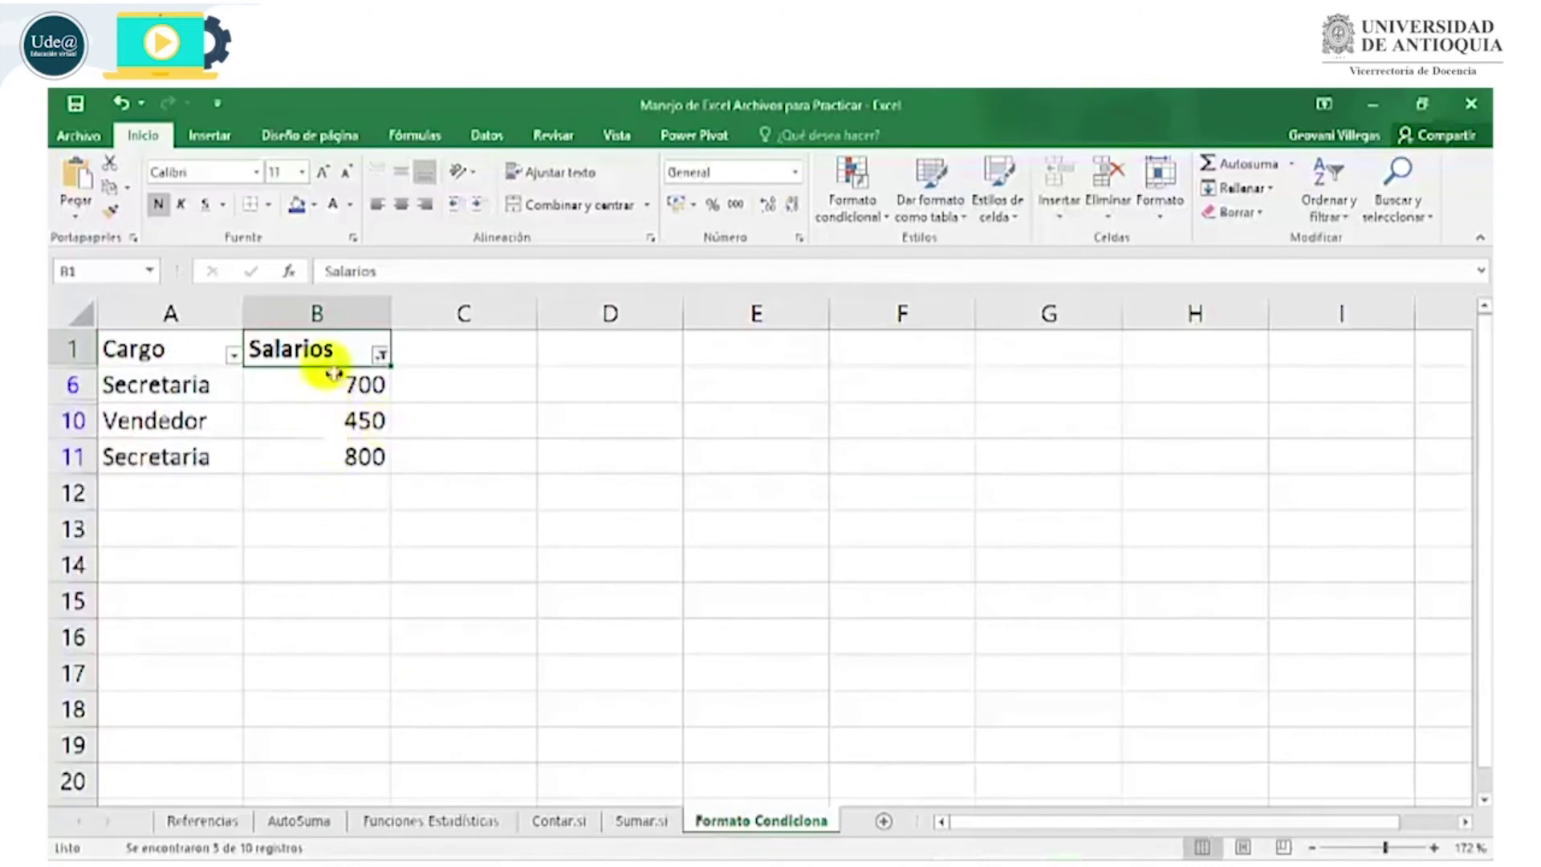
left_click(381, 355)
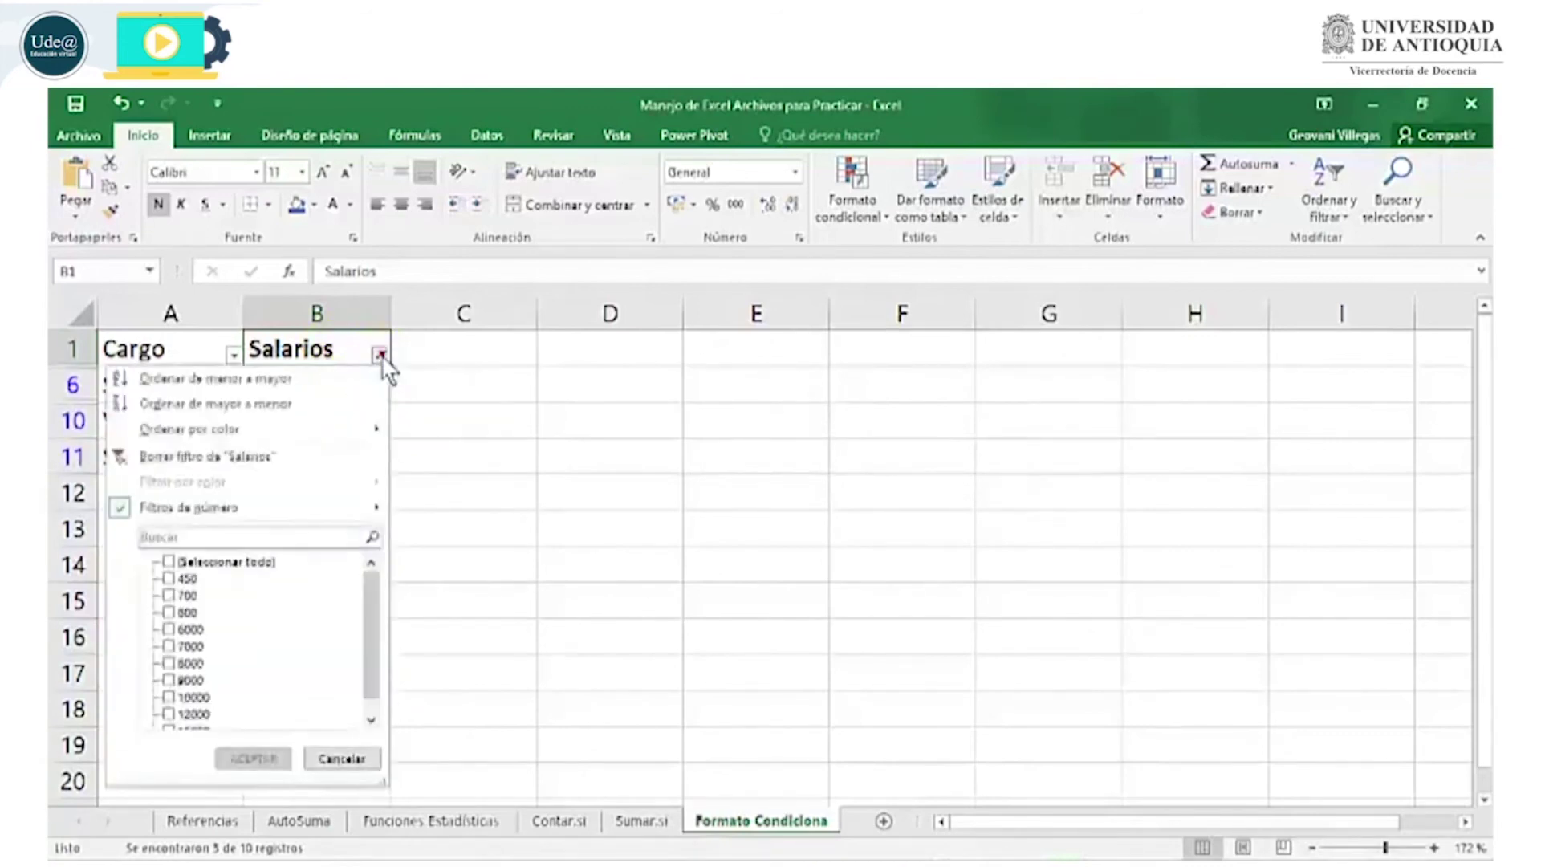
left_click(258, 455)
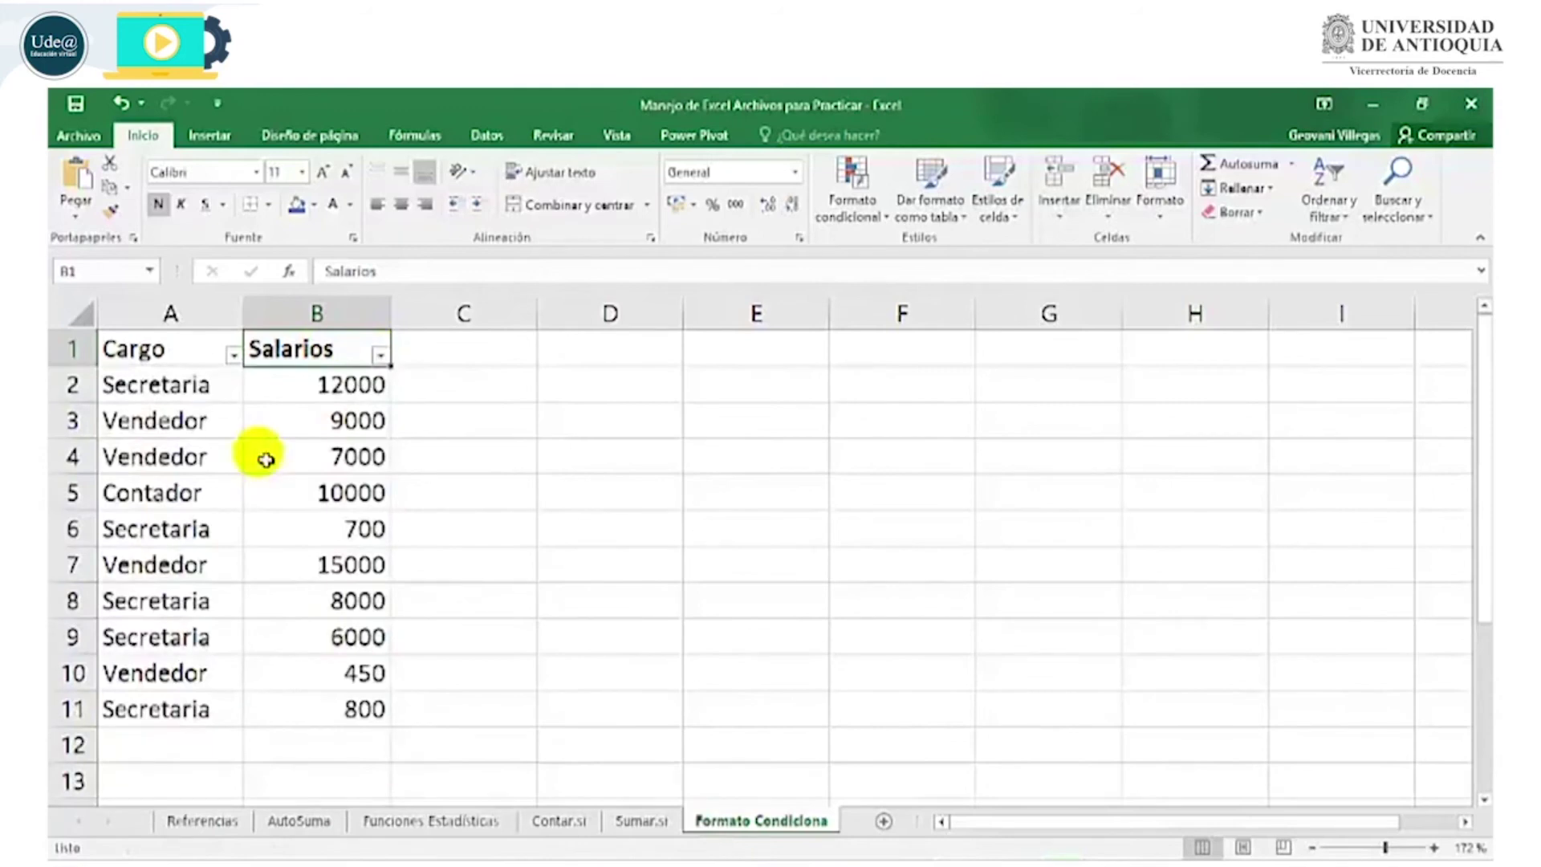
left_click(380, 356)
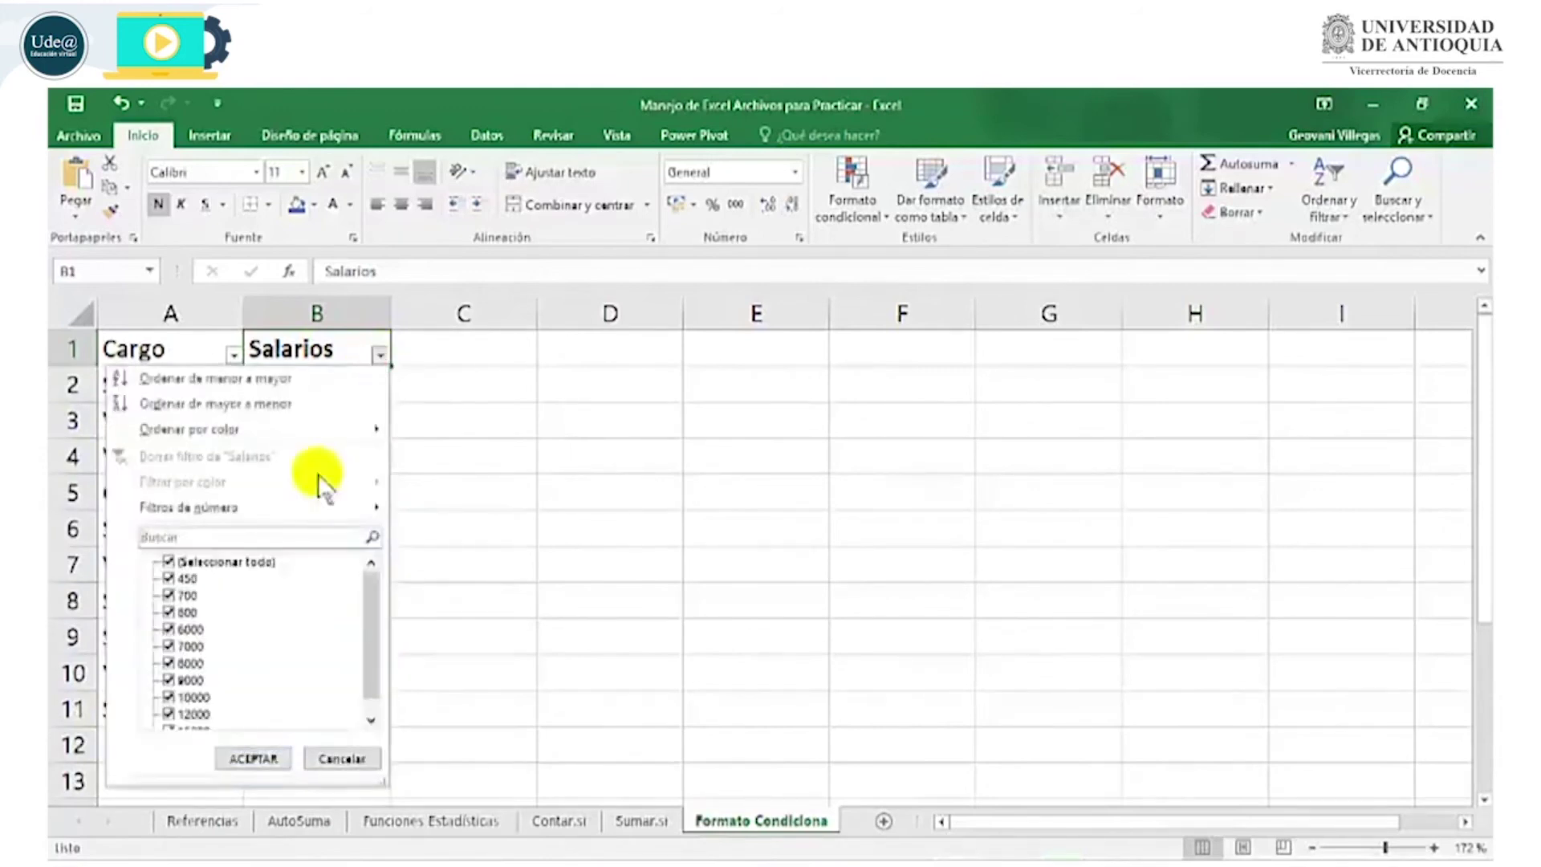
mouse_move(193, 508)
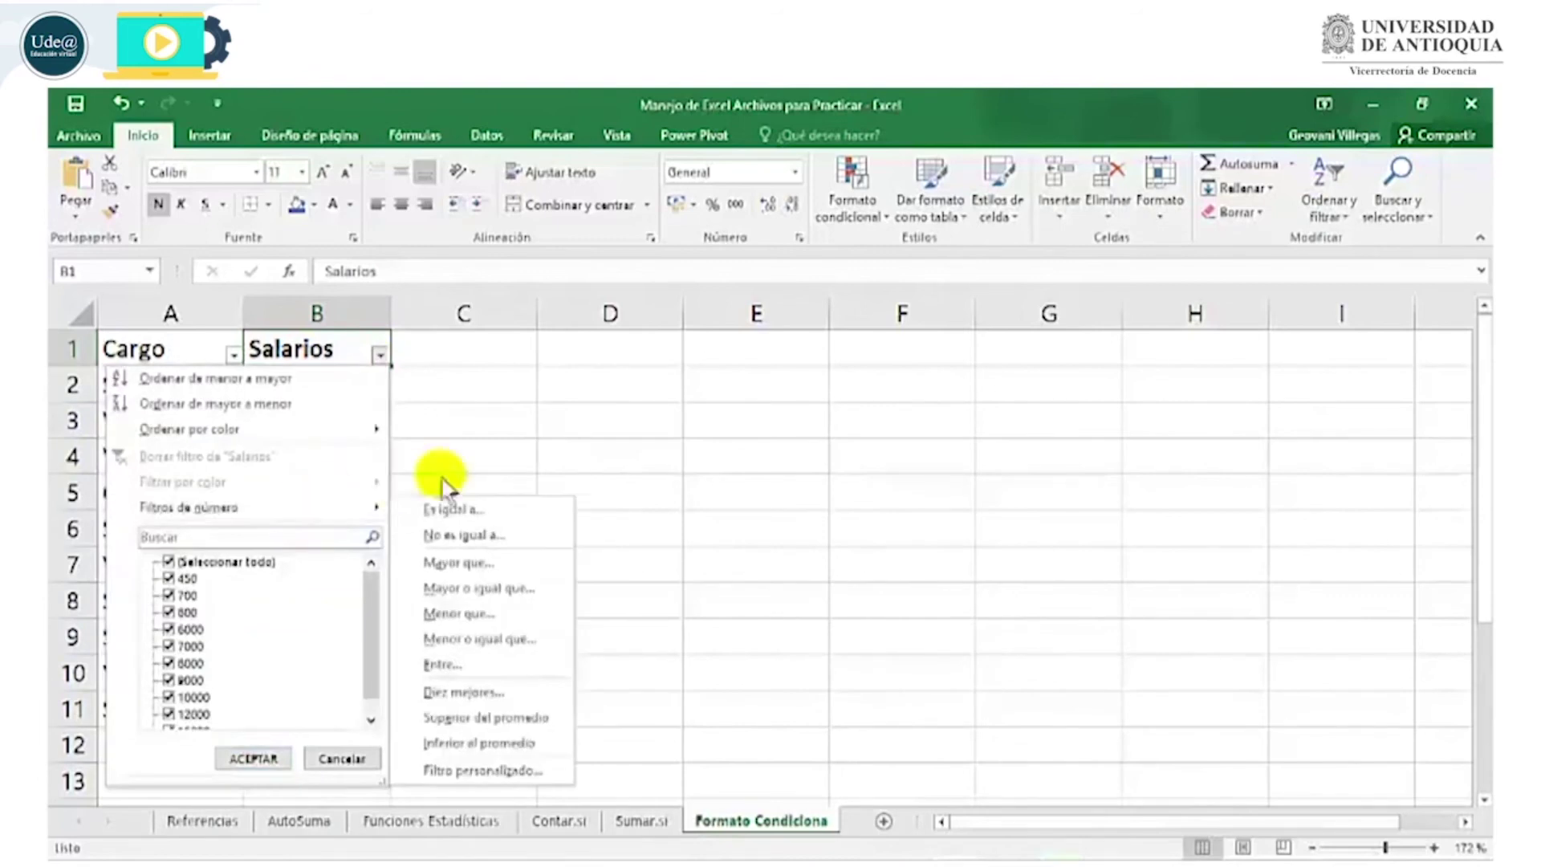
- Set the first custom Salarios condition to 'es mayor o igual a' 5000
left_click(541, 771)
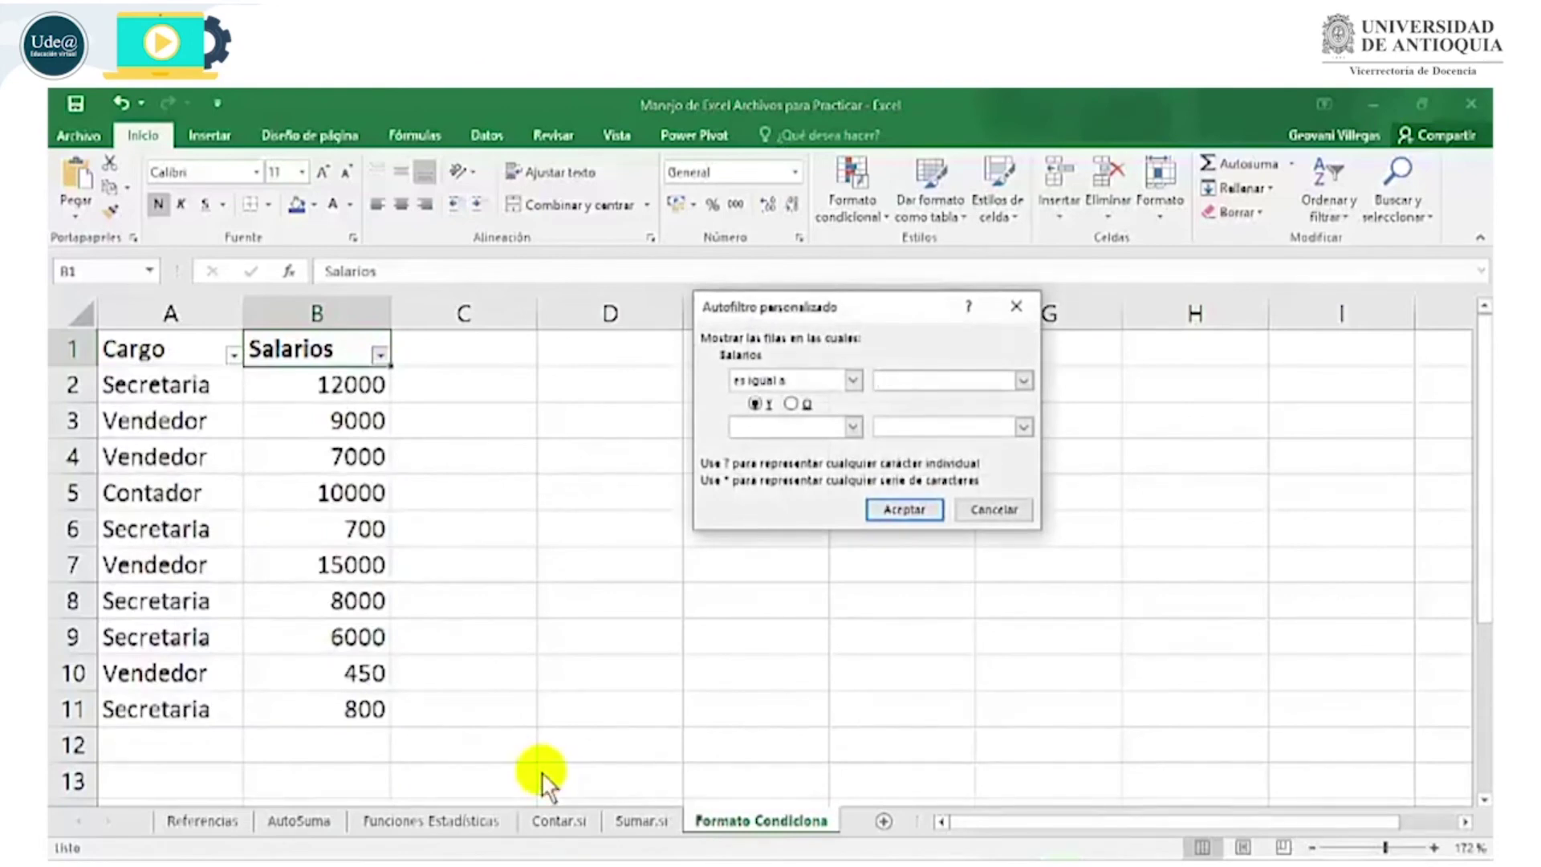
left_click(854, 380)
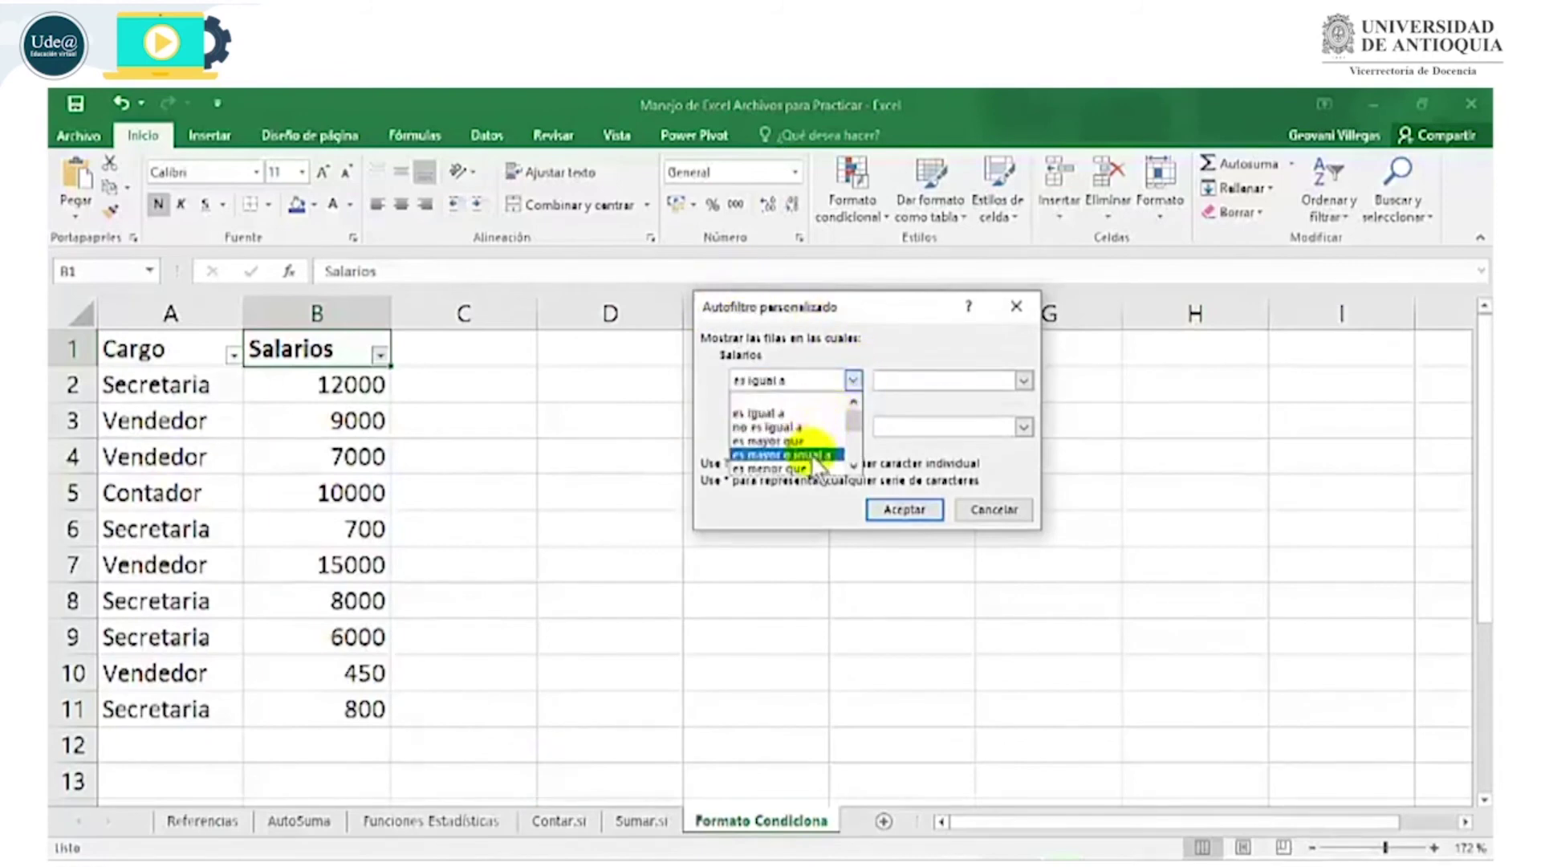
left_click(811, 454)
left_click(903, 380)
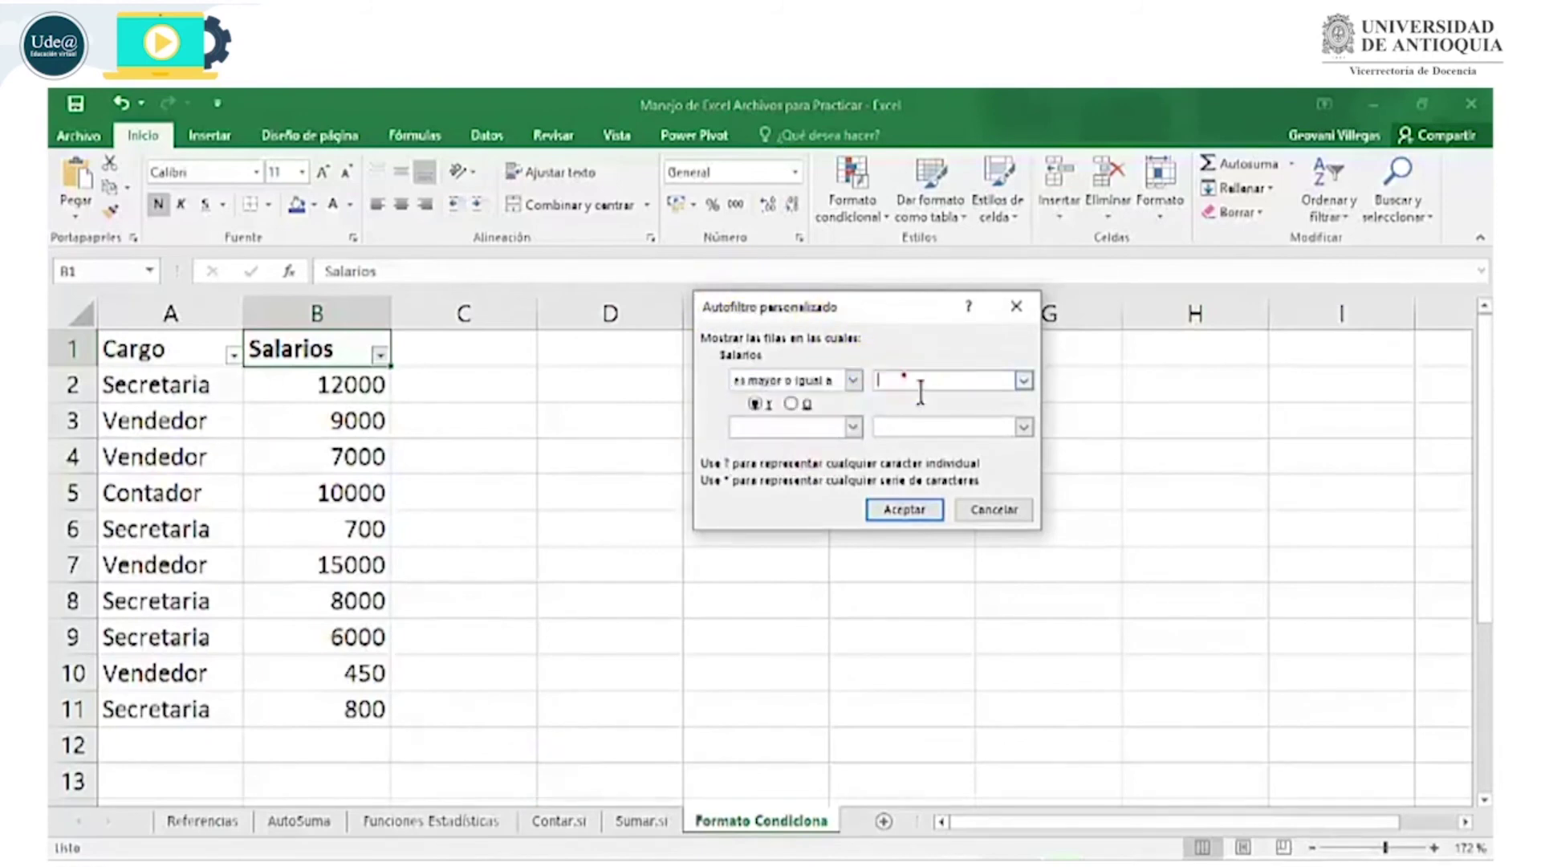
type("5000")
- Add a second condition 'es menor o igual a' 1000 and apply the custom filter
left_click(795, 403)
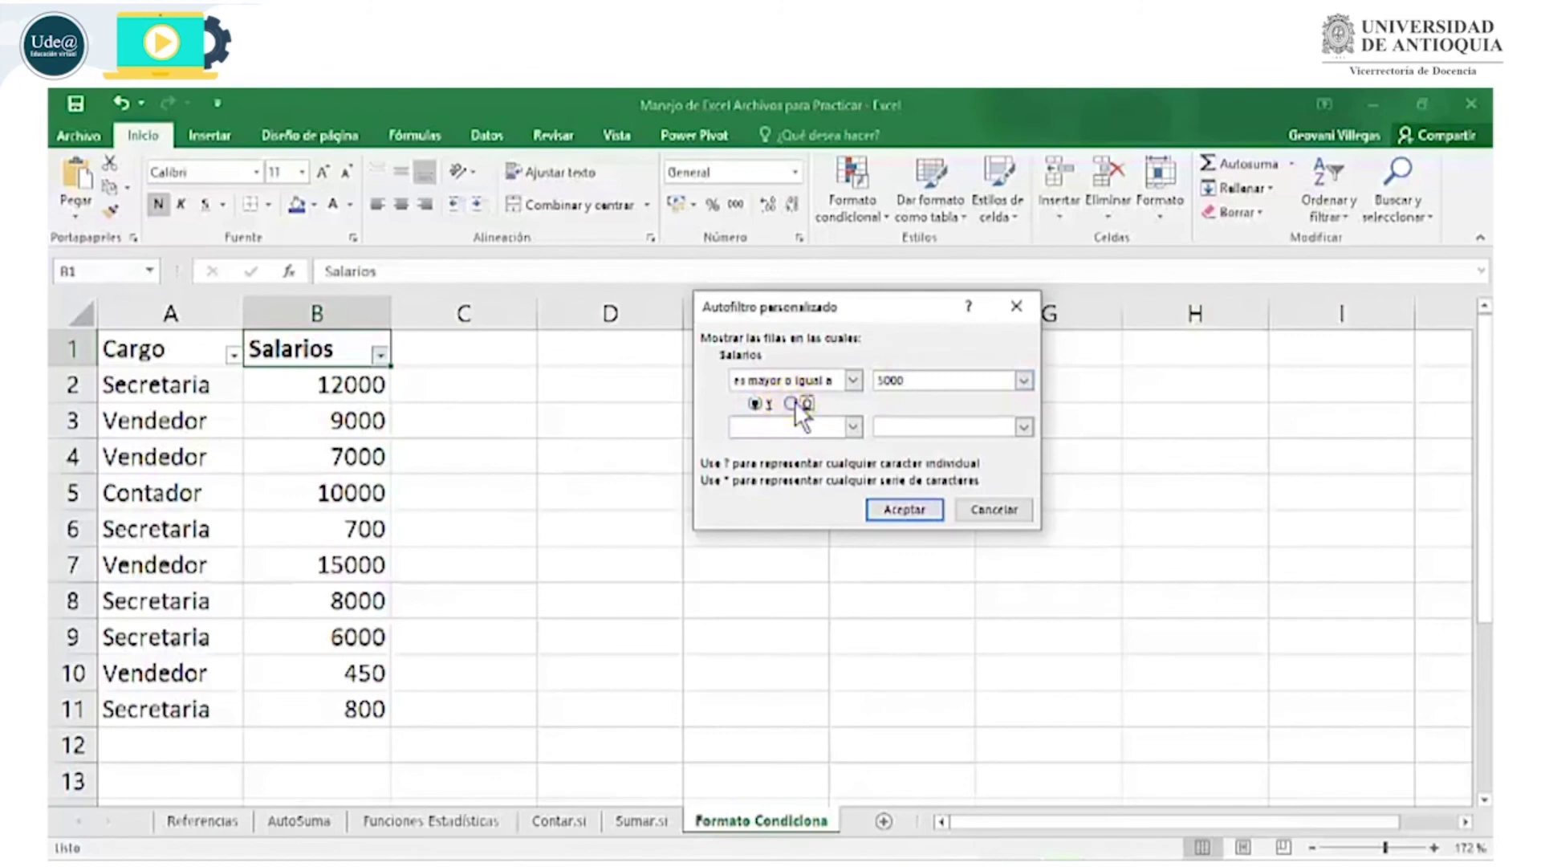
left_click(855, 427)
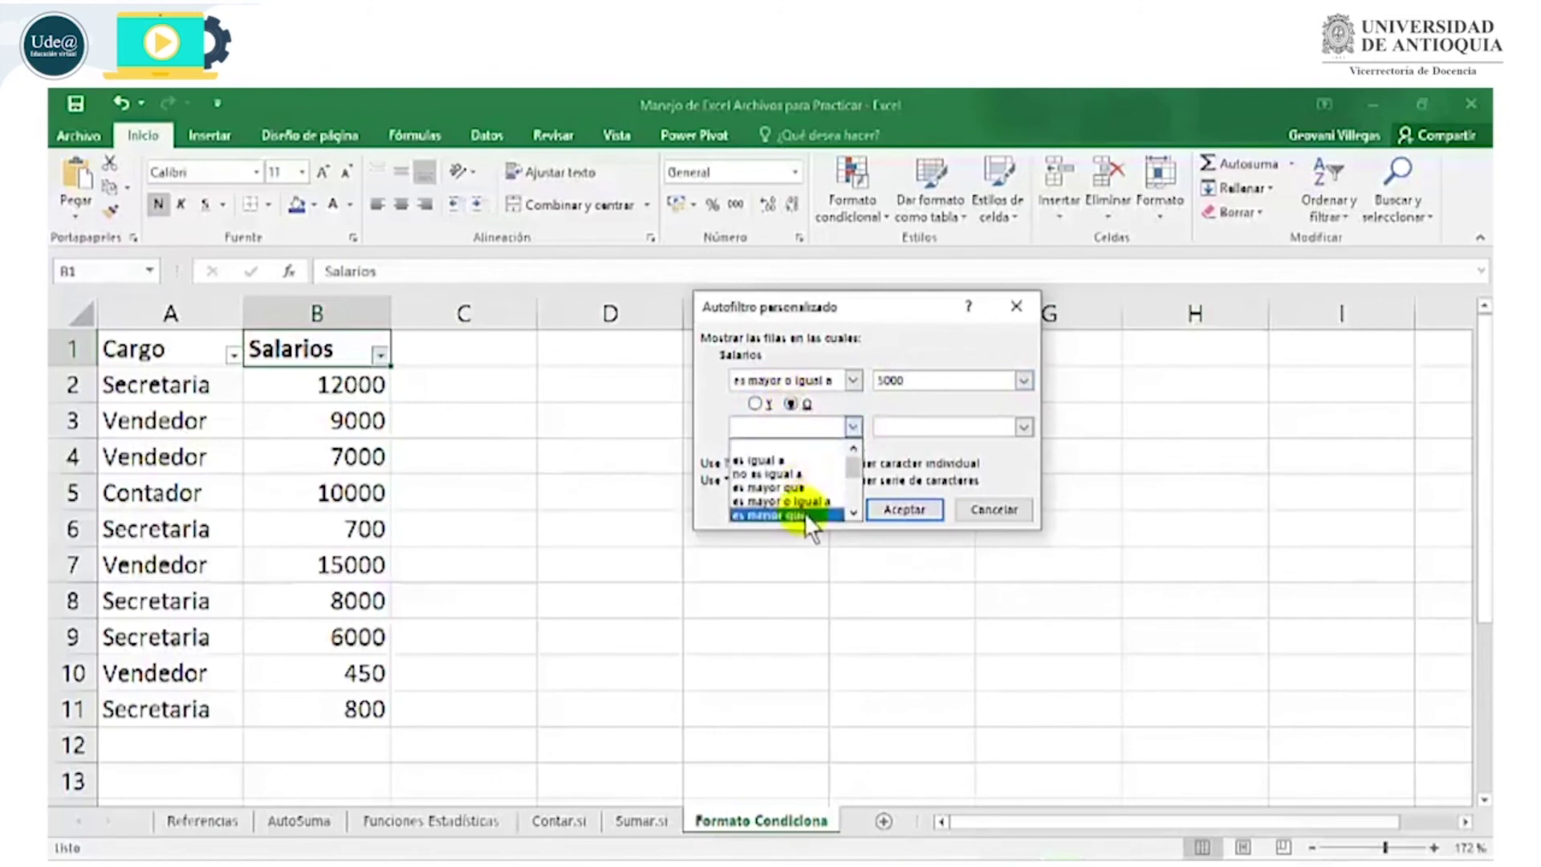
scroll(848, 512, "down", 1)
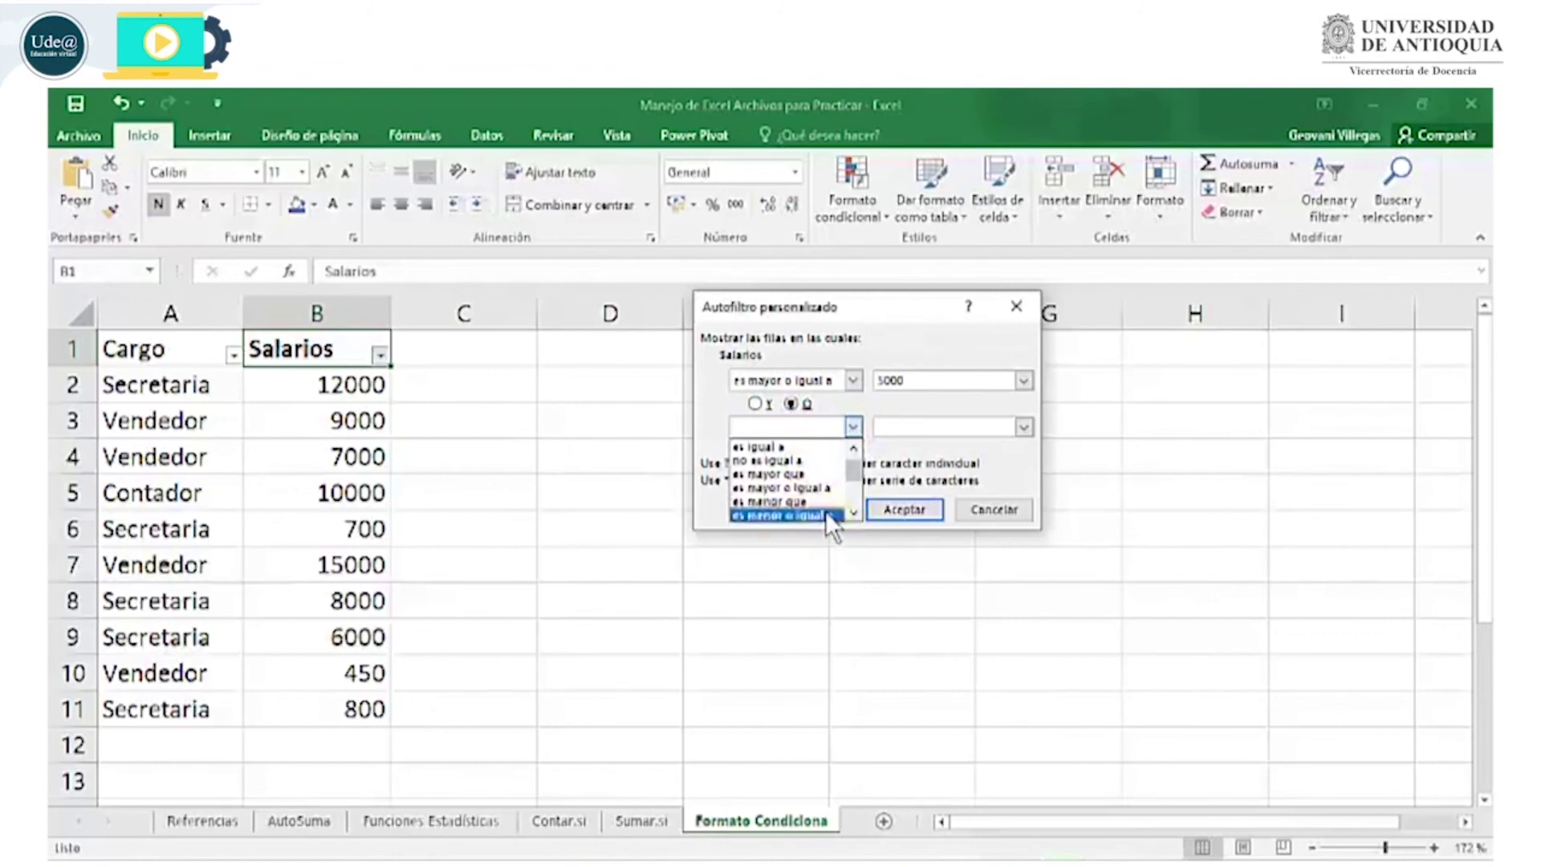
left_click(825, 513)
left_click(908, 434)
type("1")
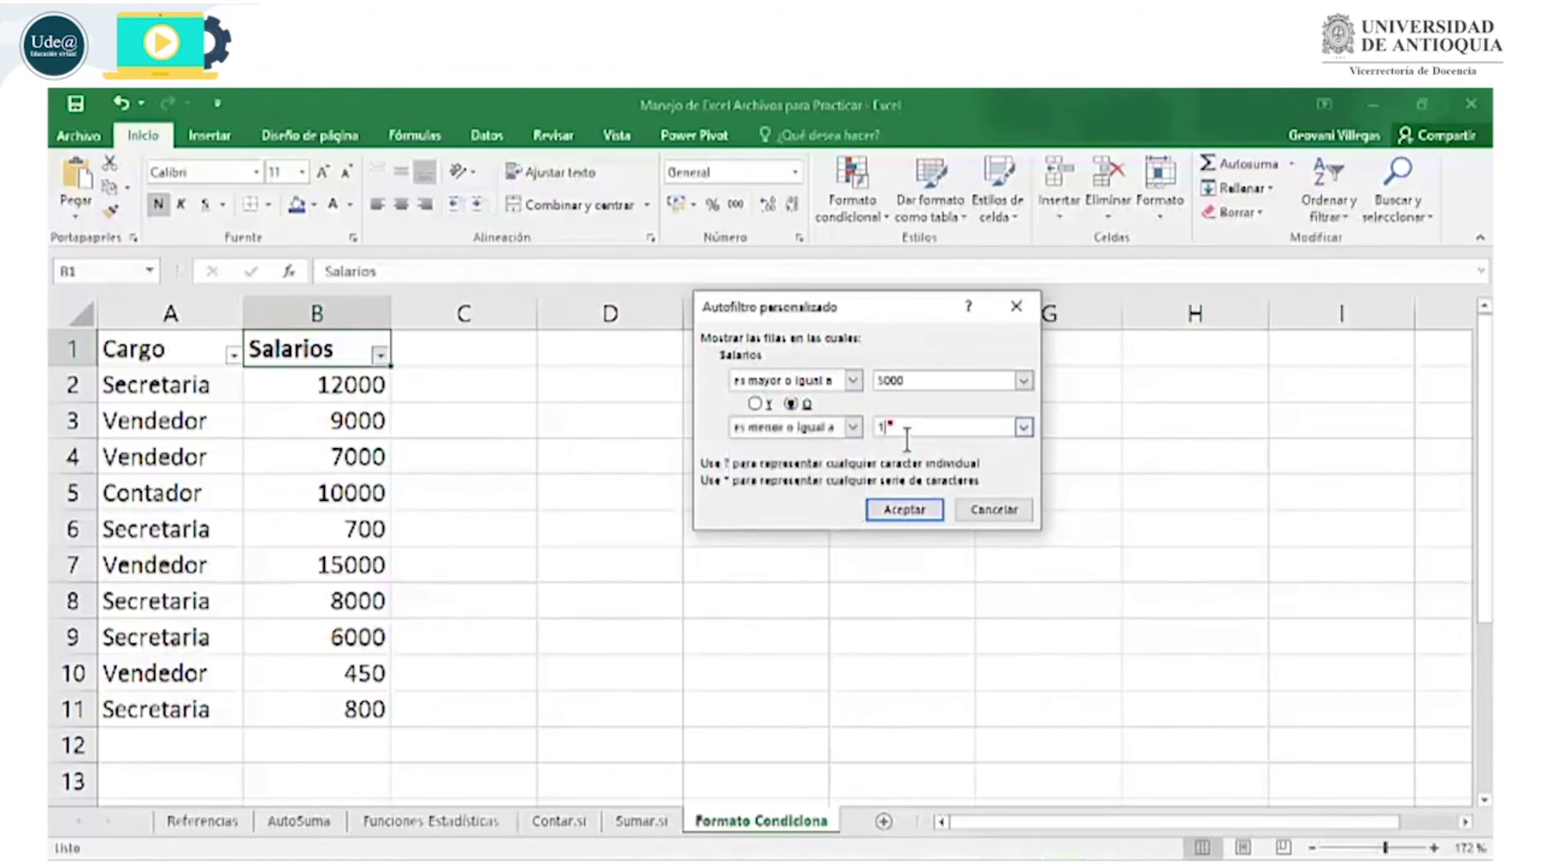
type("000")
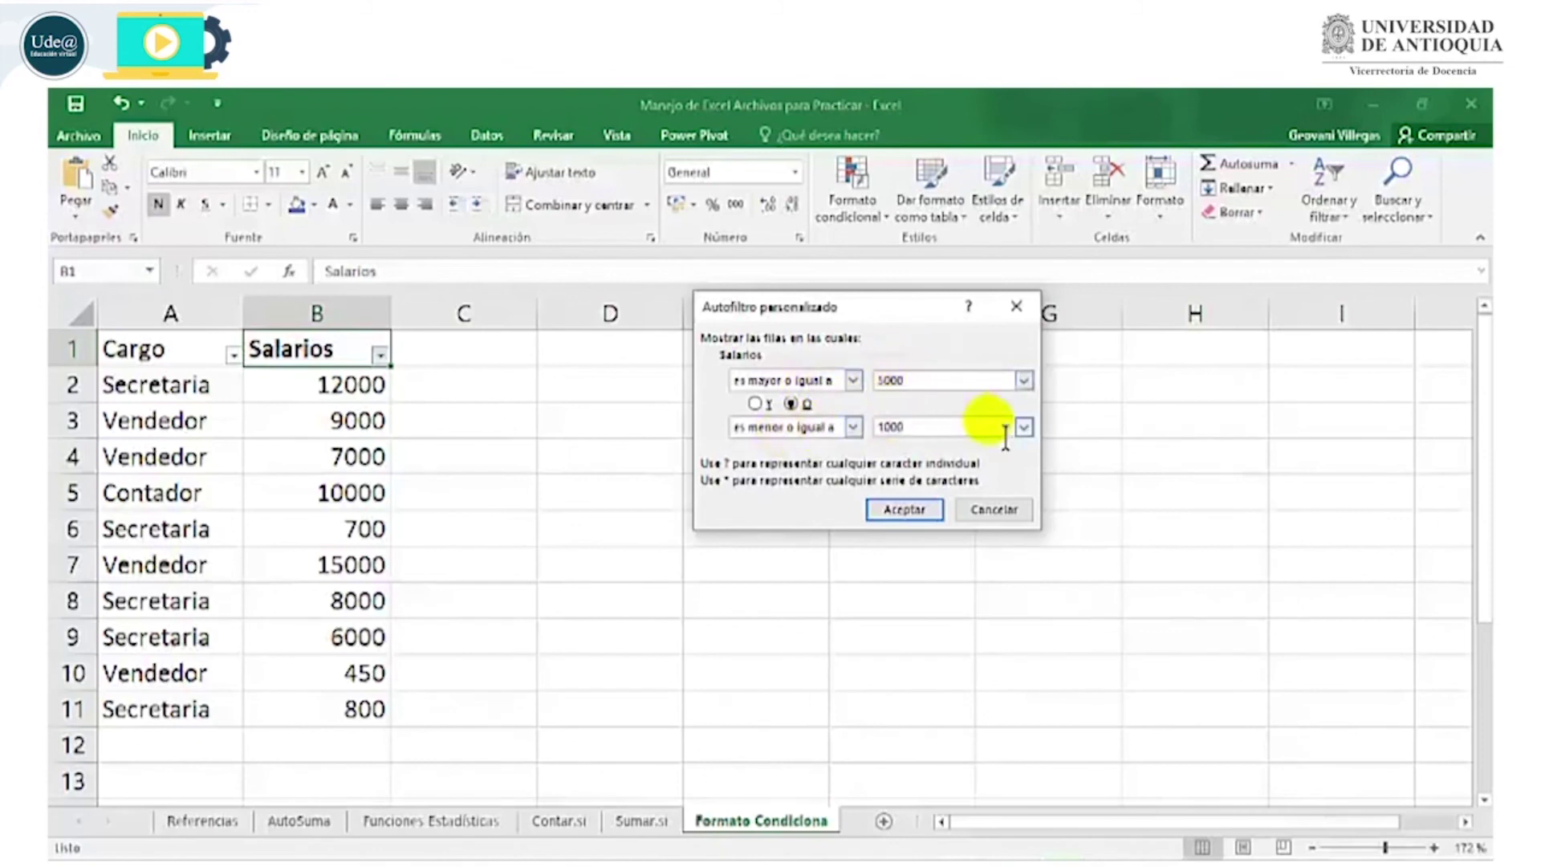
left_click(755, 404)
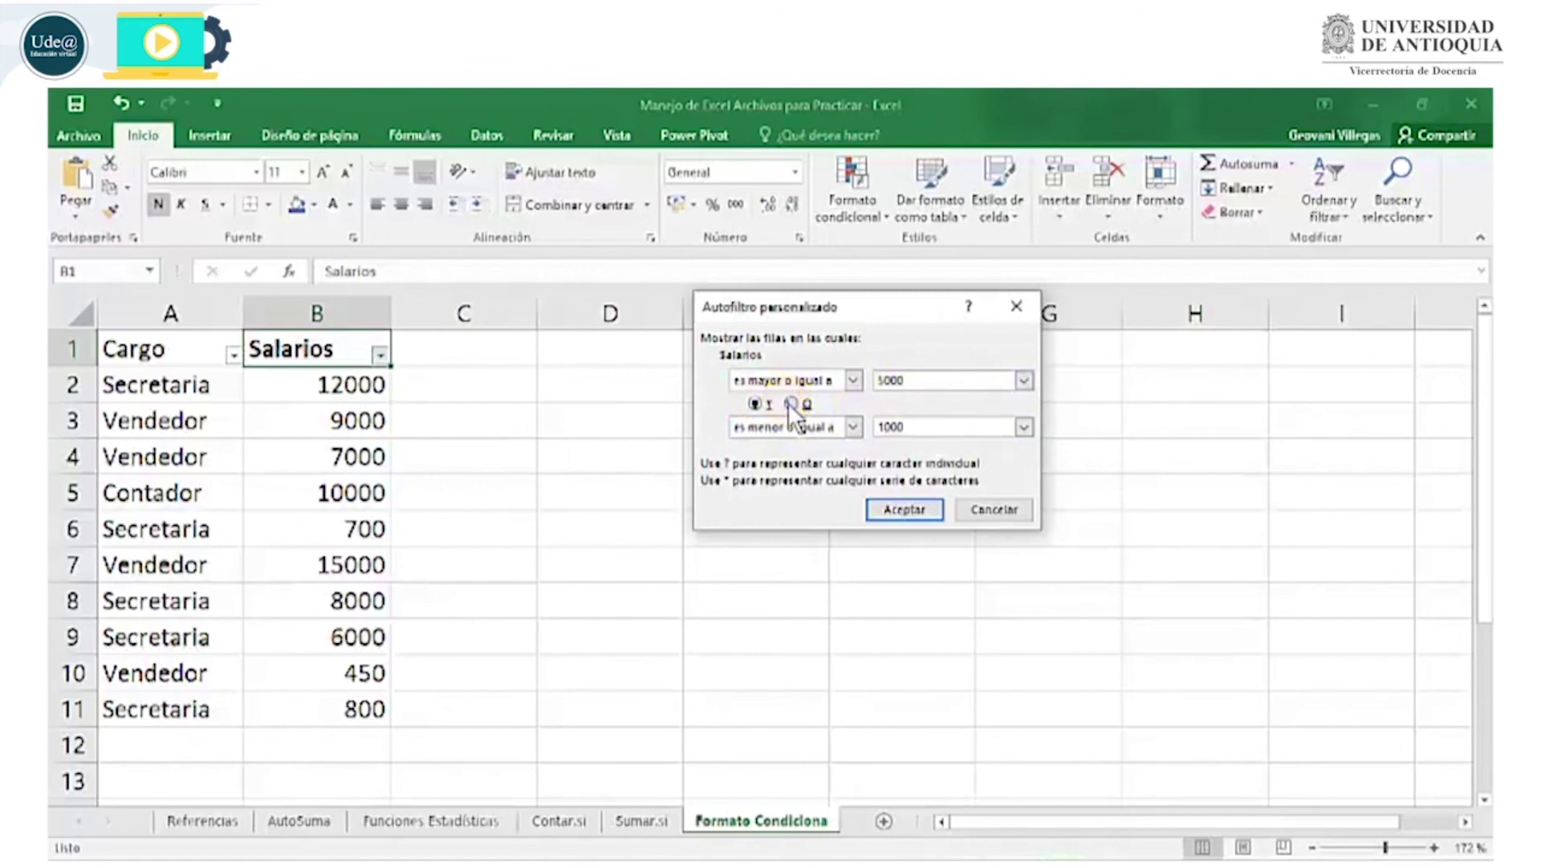
left_click(893, 506)
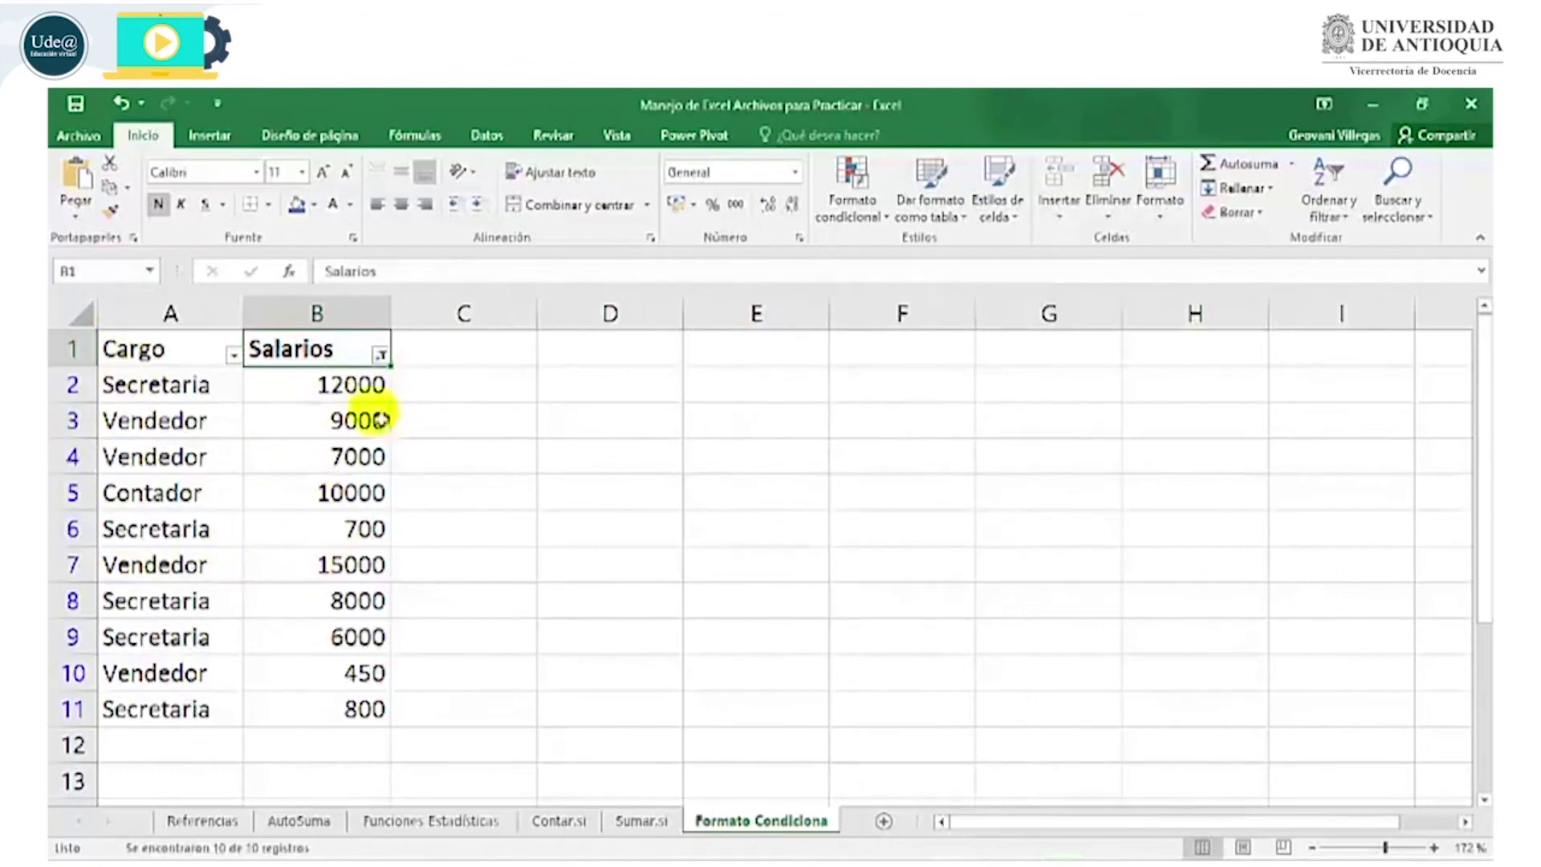
left_click(380, 354)
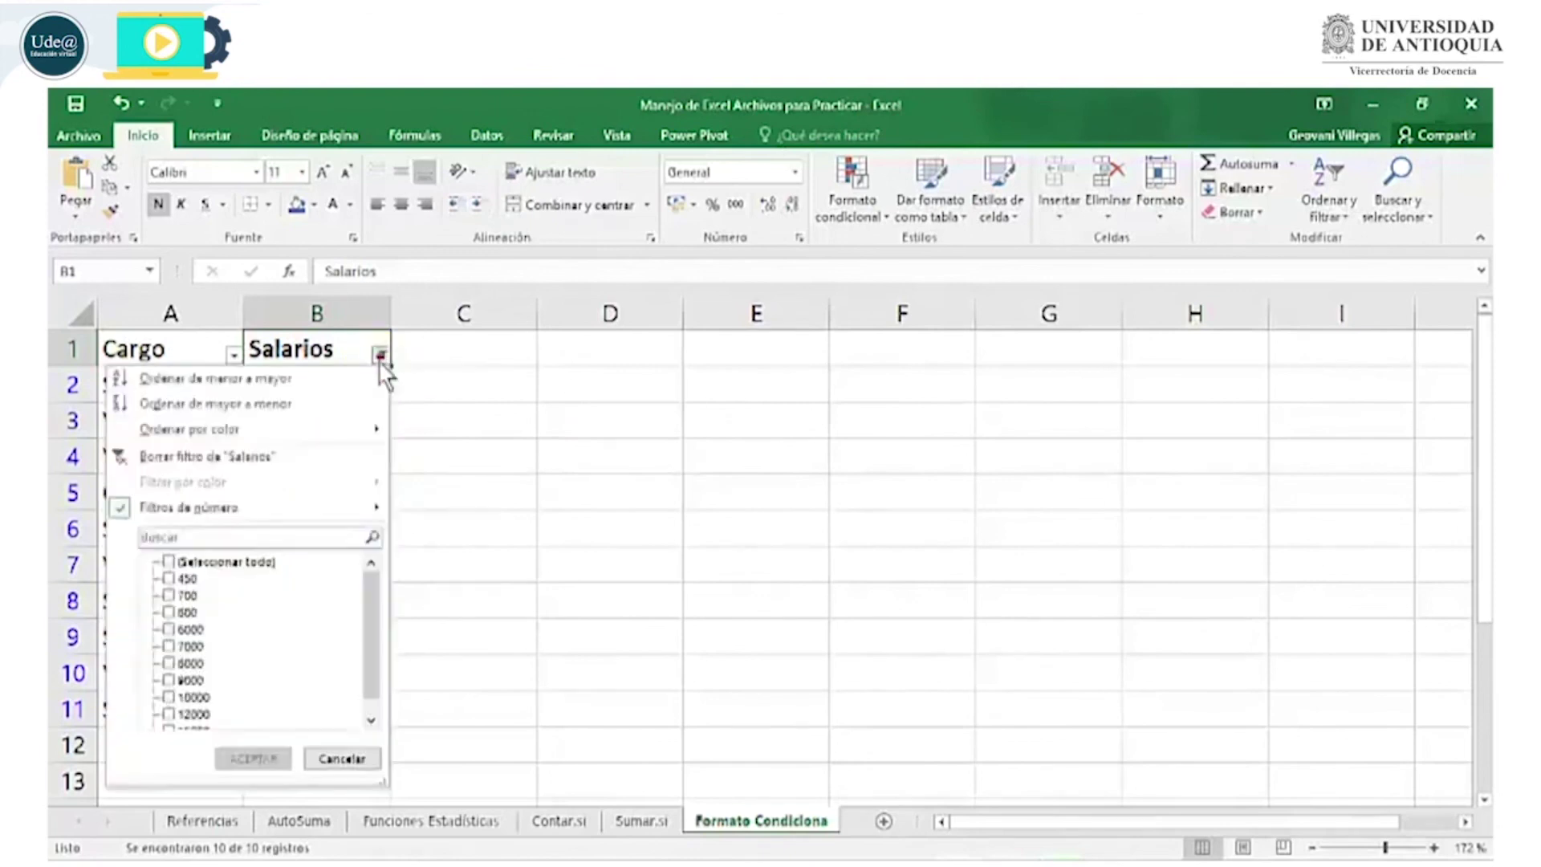
- Clear the custom Salarios filter so all ten rows show, and zoom in on the sheet
left_click(217, 457)
left_click(211, 357)
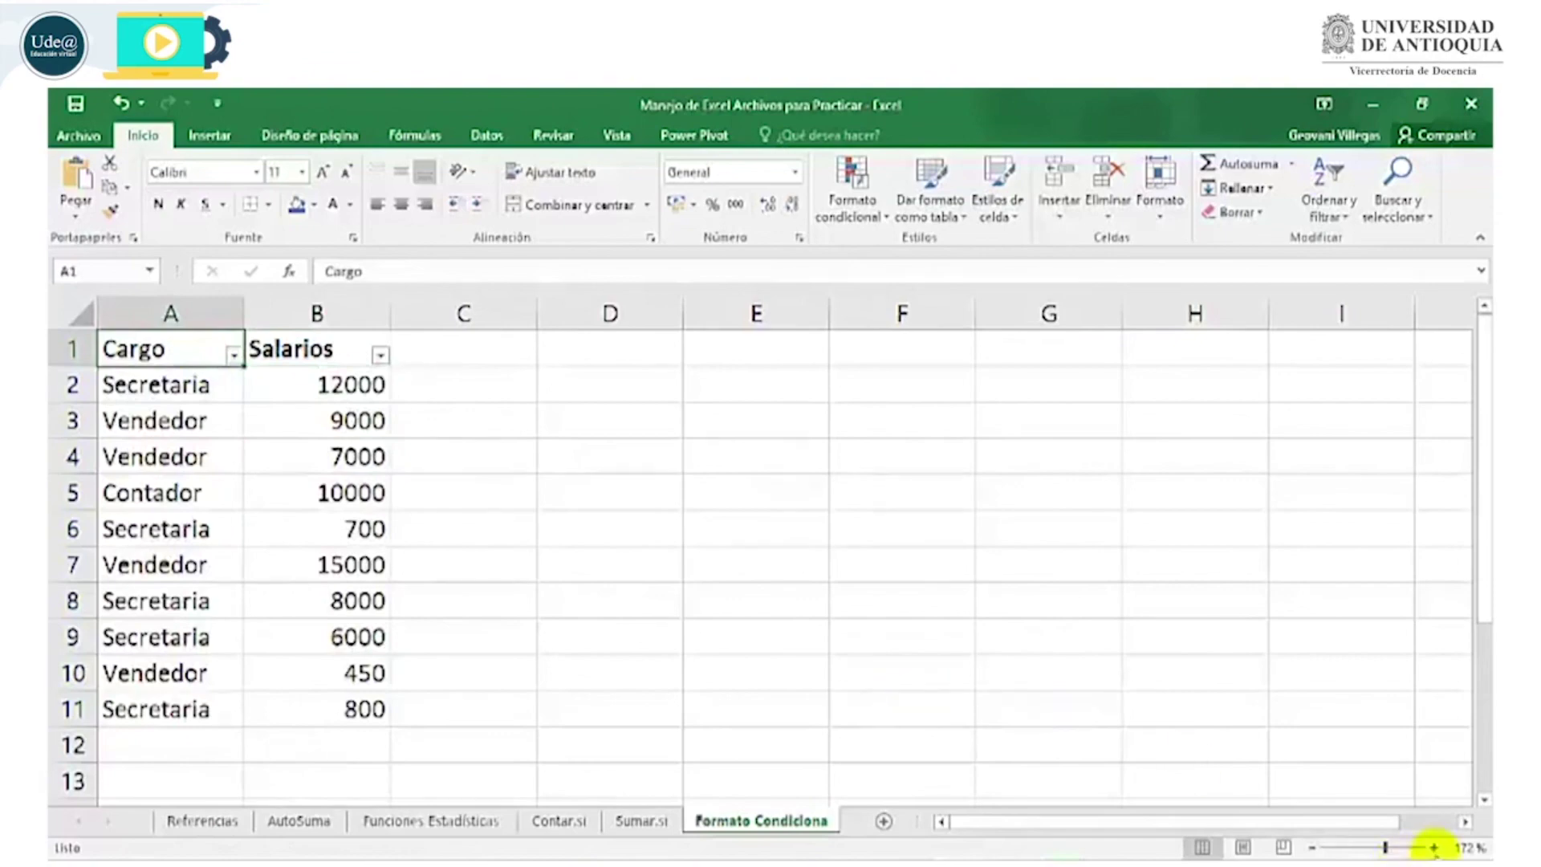
left_click(1443, 849)
left_click(1444, 850)
left_click(1443, 849)
left_click(1444, 850)
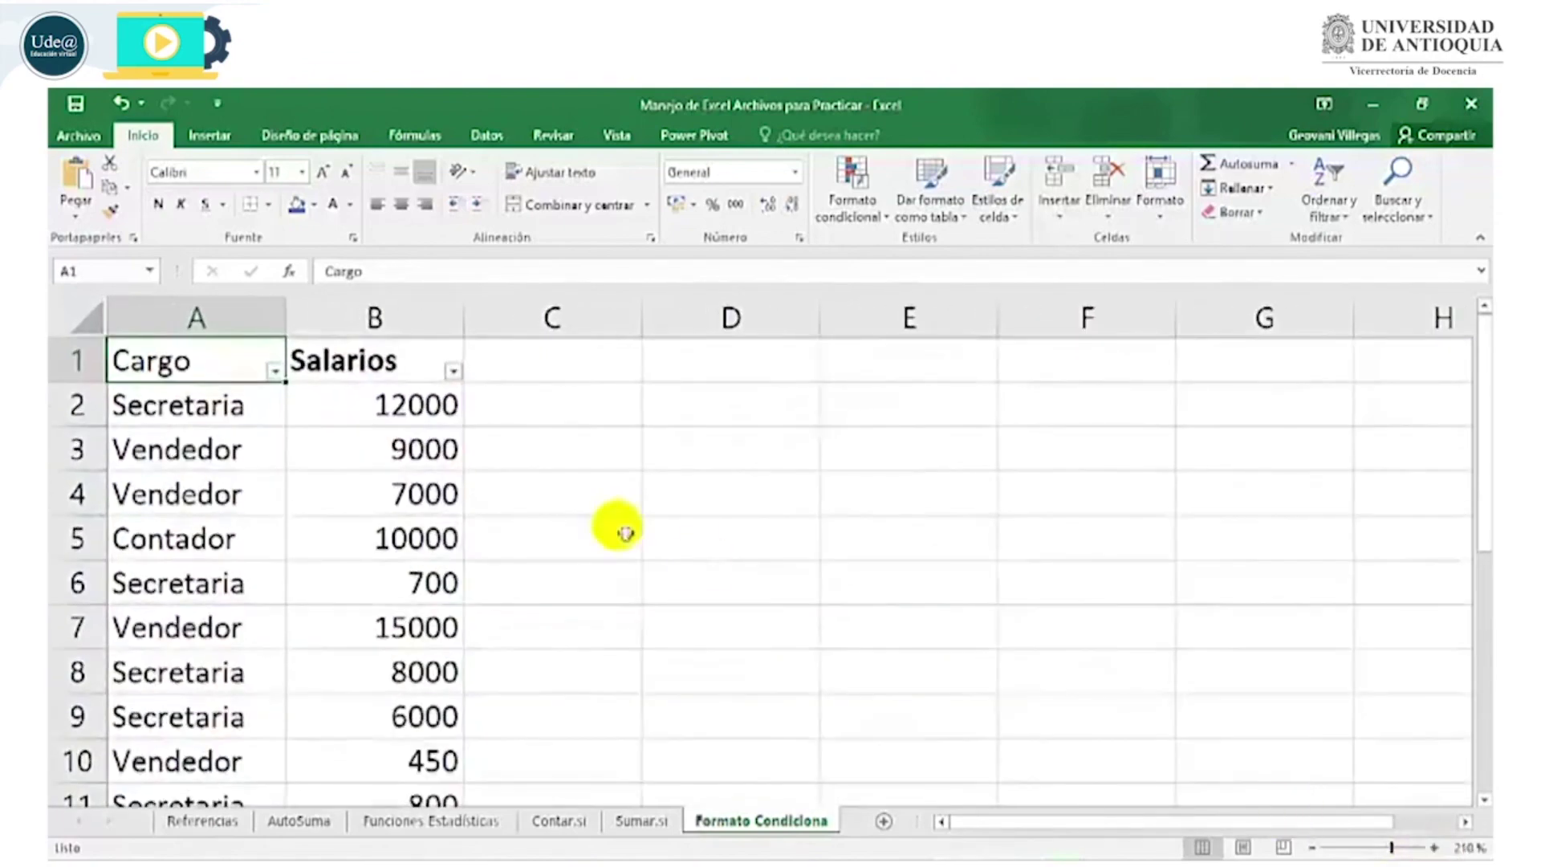
- Switch AutoFilter off with Ctrl+Shift+L, then reapply it with Datos > Filtro
key("ctrl+shift+l")
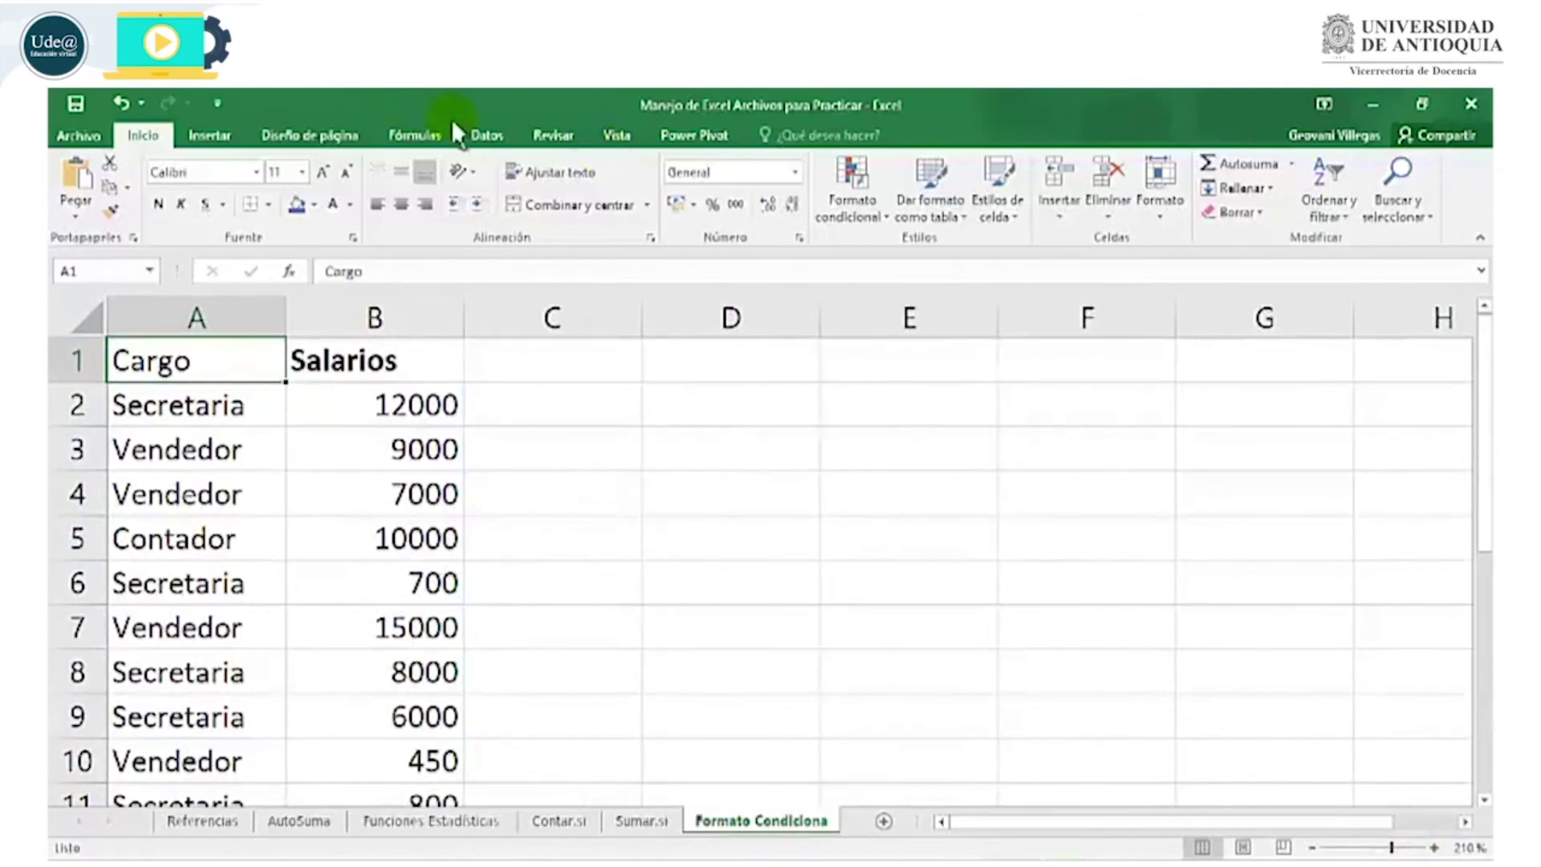
left_click(476, 136)
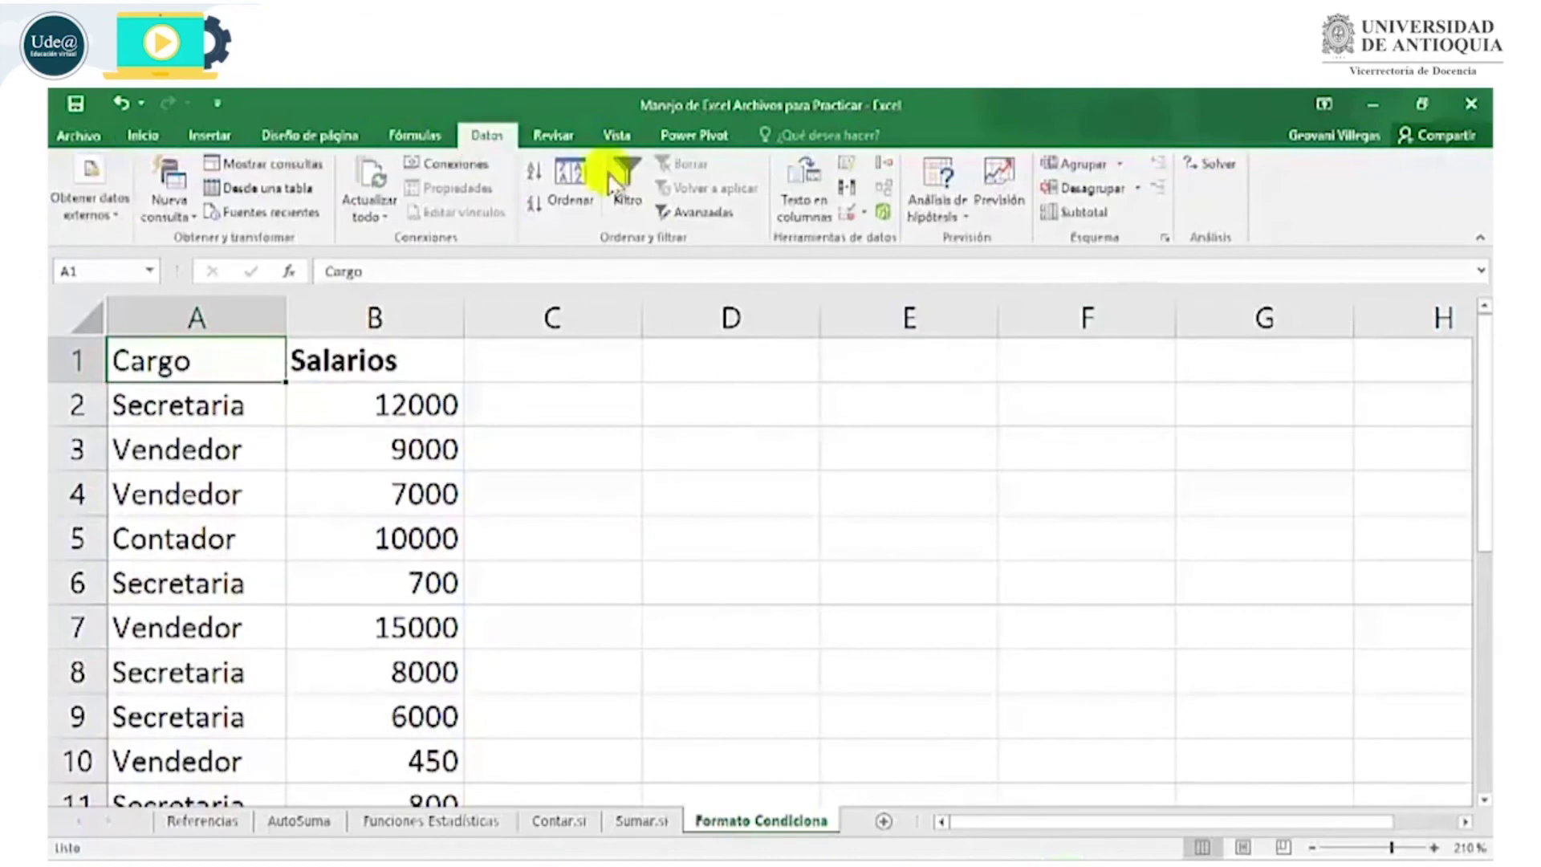
left_click(614, 175)
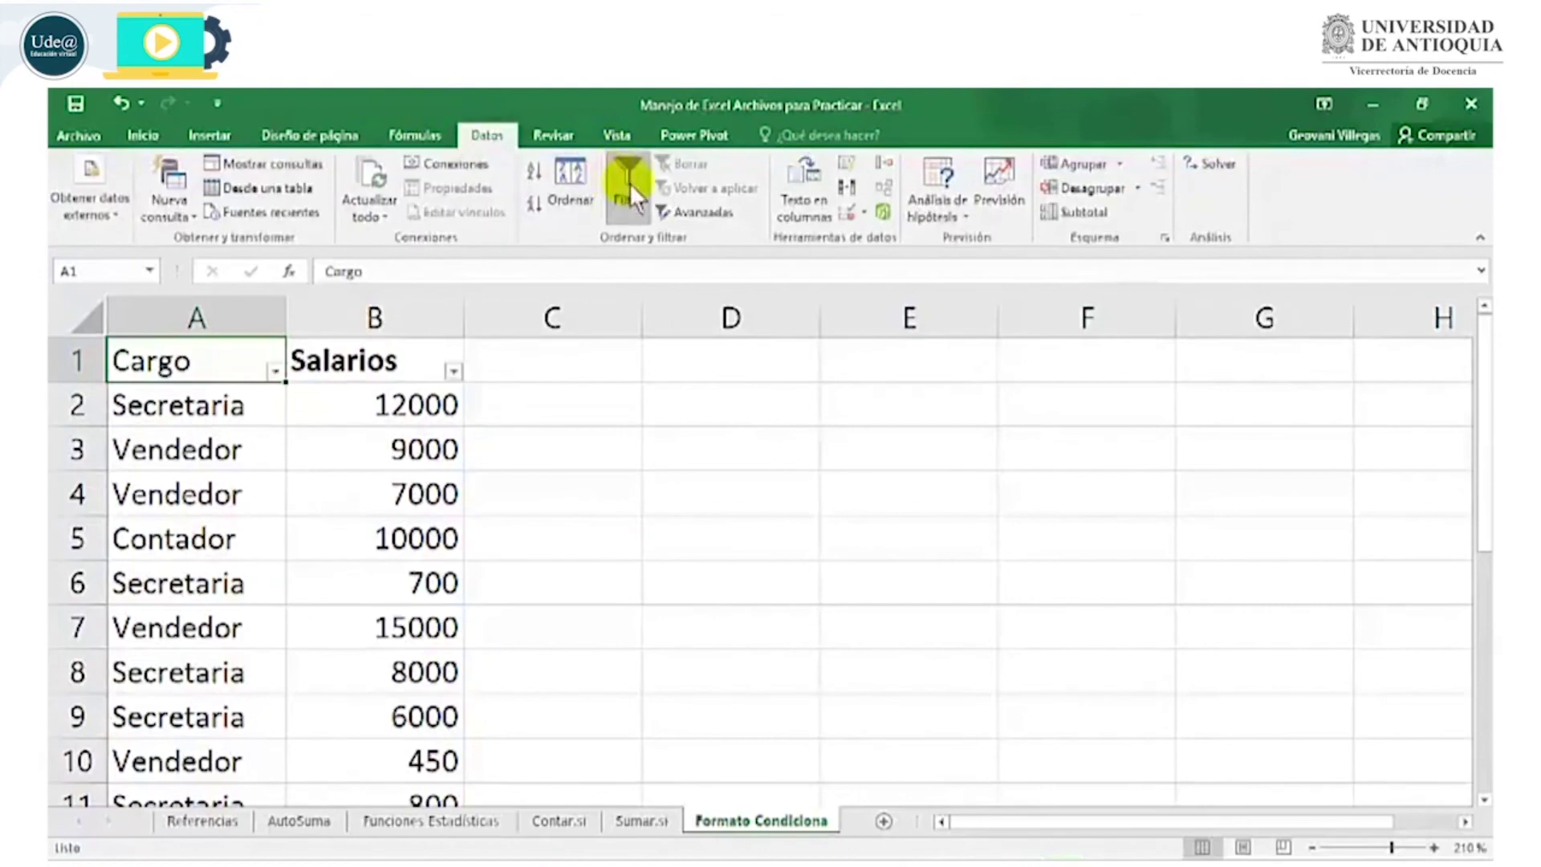